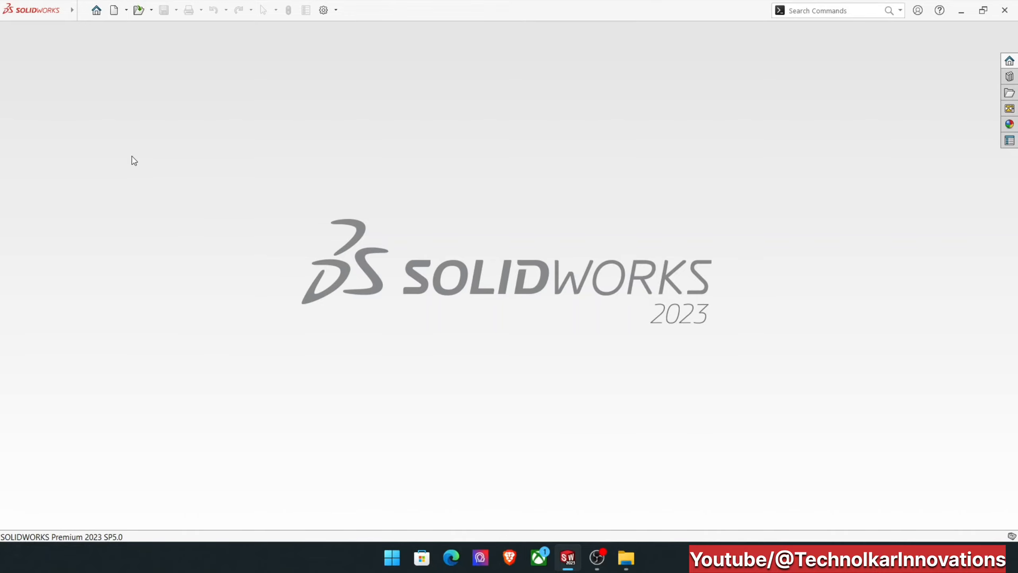
Open the recent part #5.SLDPRT.
left_click(97, 11)
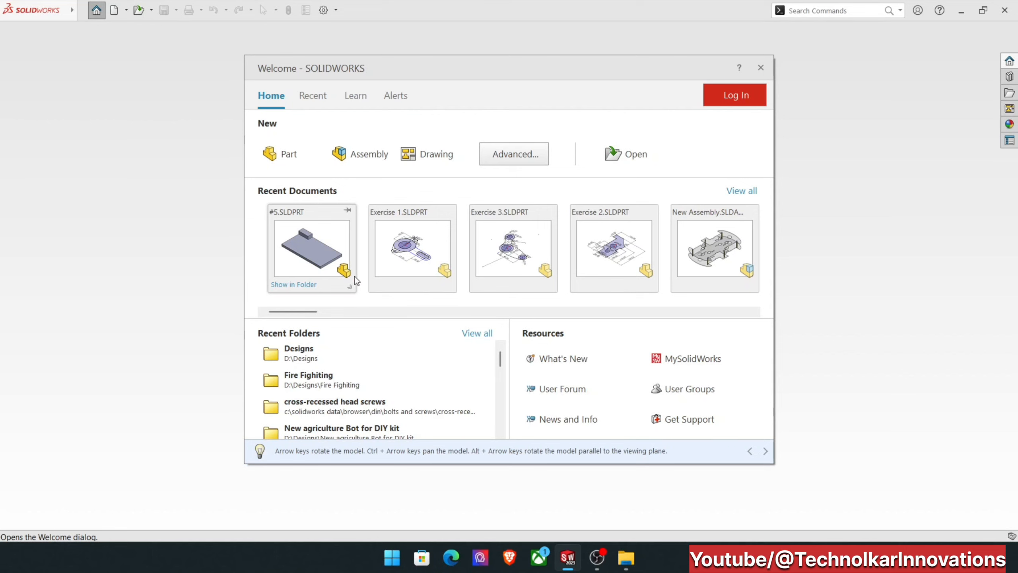
left_click(307, 255)
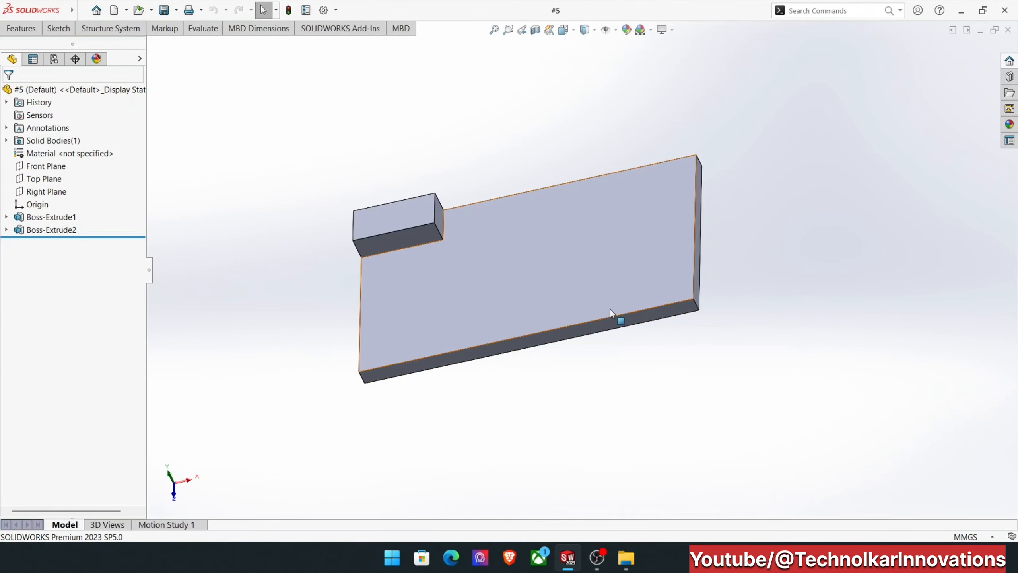
left_click(592, 218)
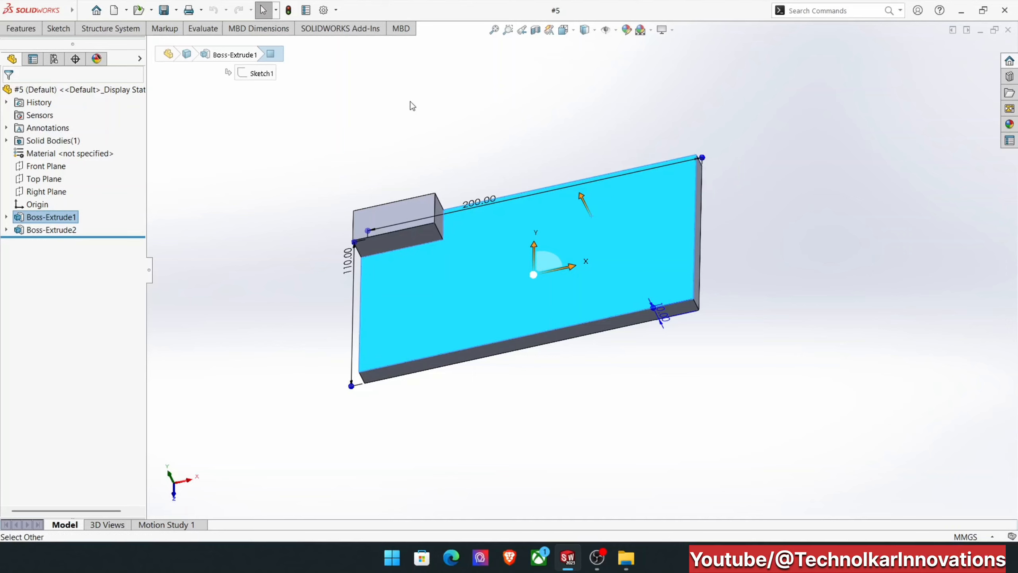
left_click(372, 154)
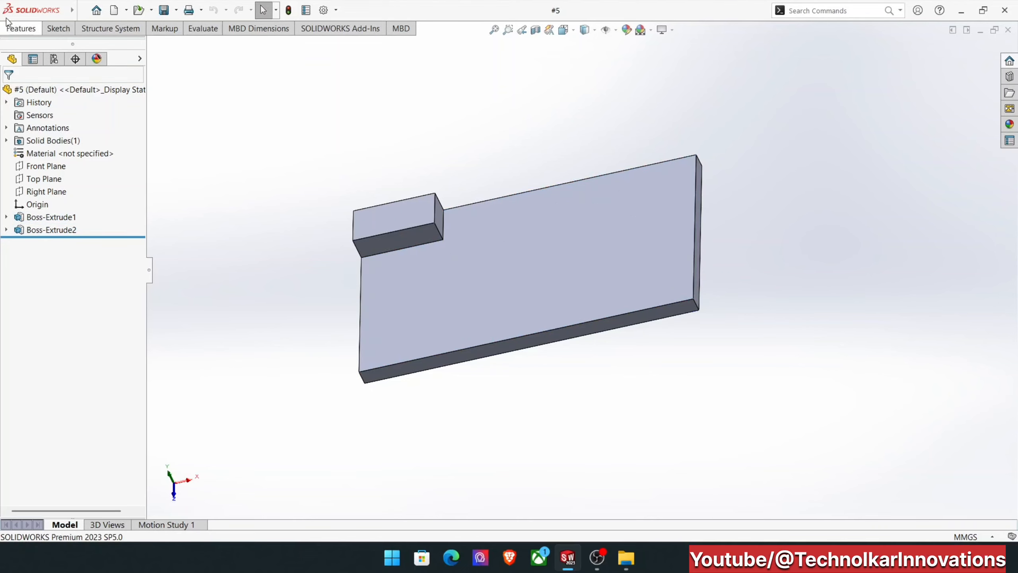
Start an Extruded Cut with a new sketch on the plate's large top face and view the sketch plane head-on.
left_click(13, 31)
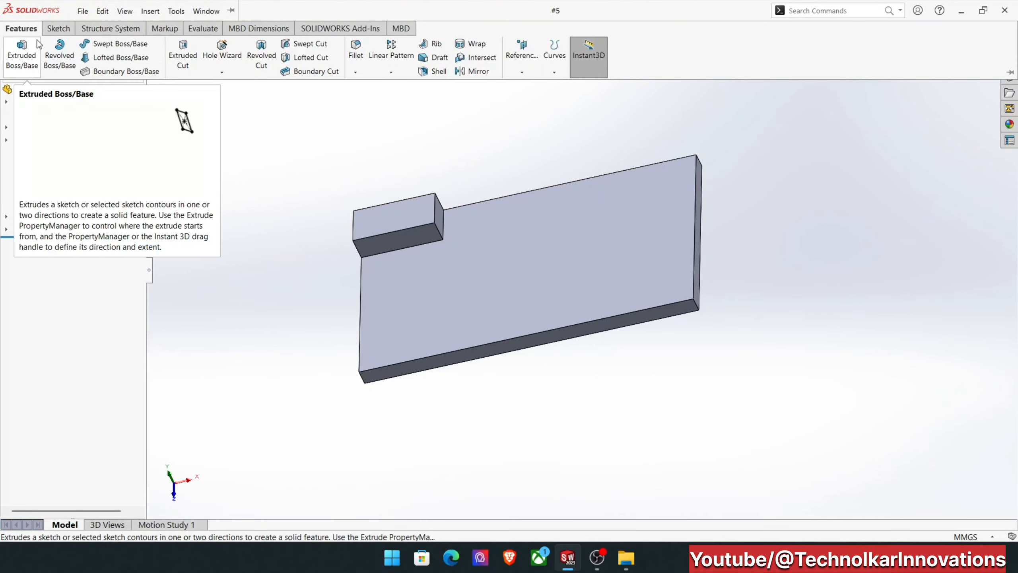
left_click(193, 59)
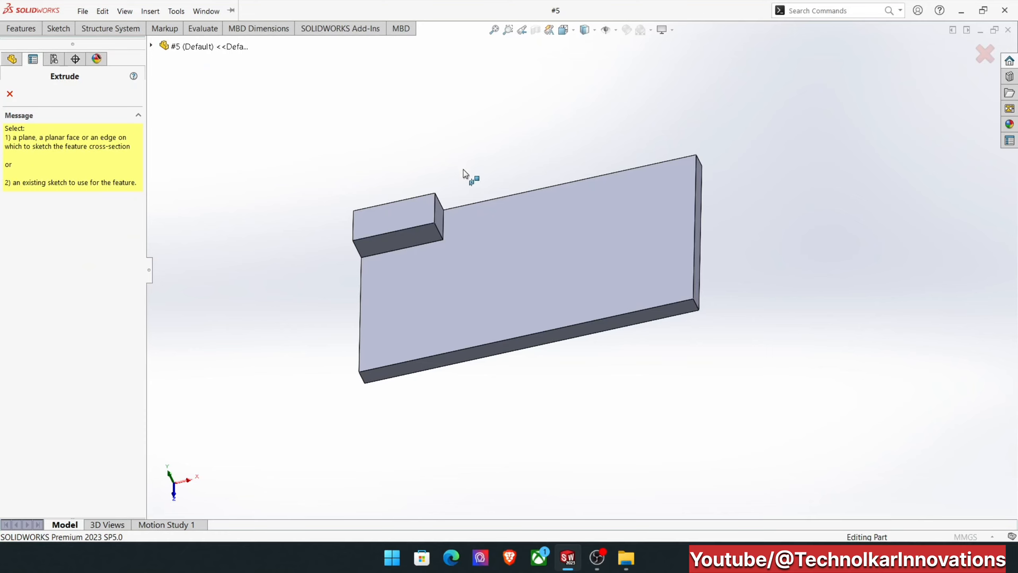
left_click(560, 216)
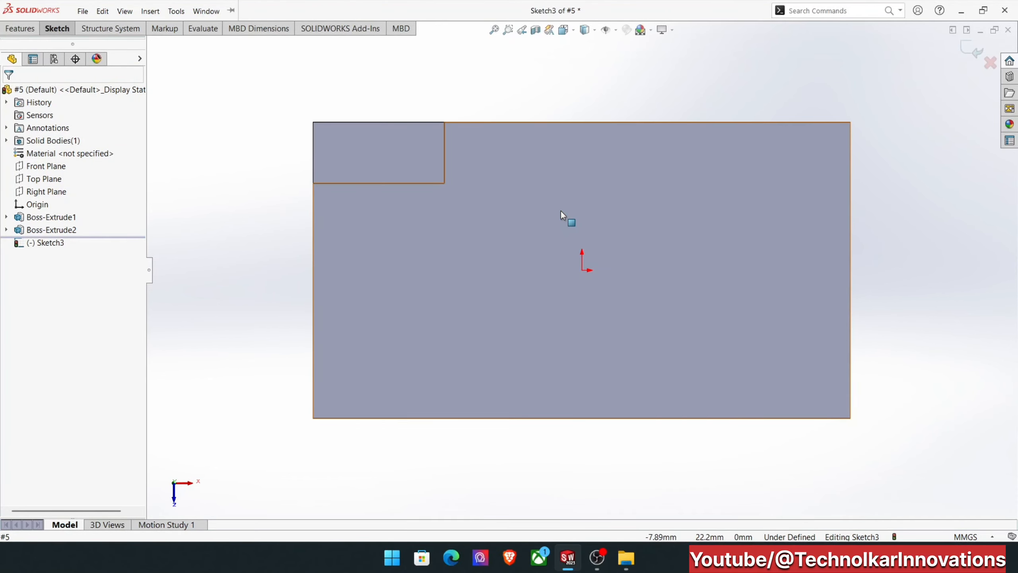
mouse_move(555, 283)
middle_mouse_down()
mouse_move(527, 103)
mouse_move(609, 167)
mouse_move(636, 219)
mouse_move(618, 207)
middle_mouse_up()
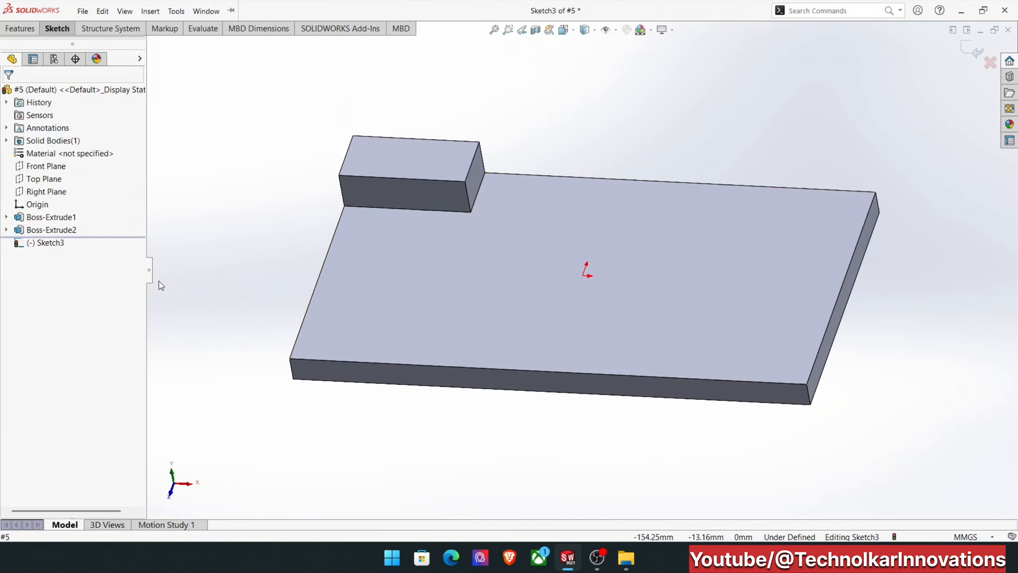
left_click(58, 244)
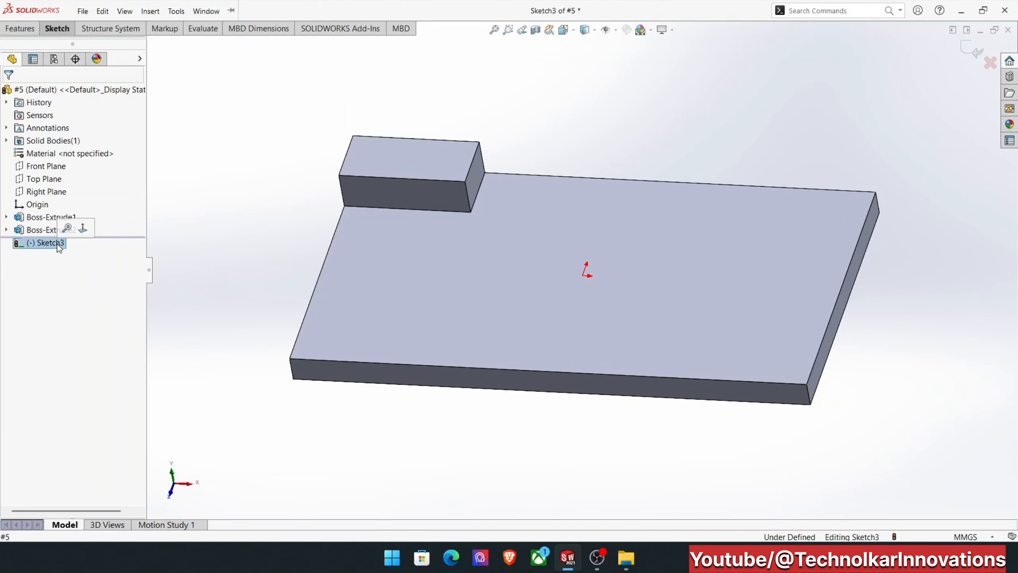
left_click(82, 229)
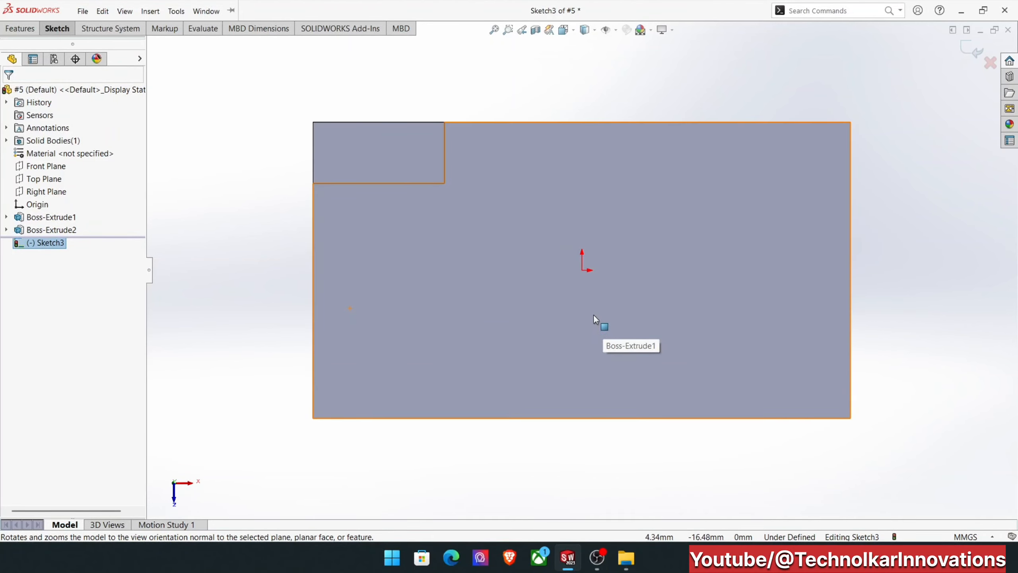
Sketch a center rectangle about 69 by 31 mm, centred on the origin.
left_click(64, 30)
left_click(111, 61)
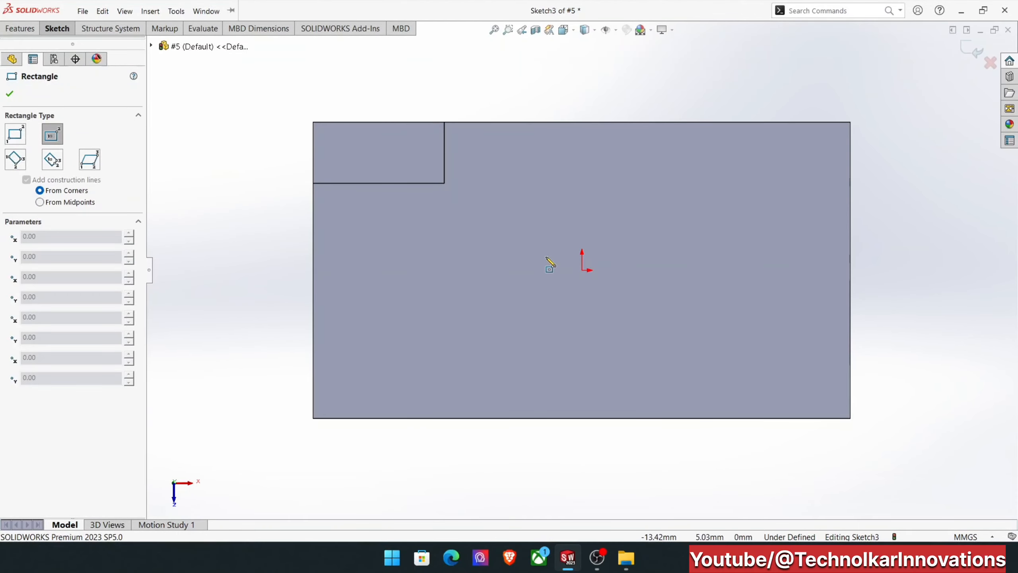
left_click(581, 270)
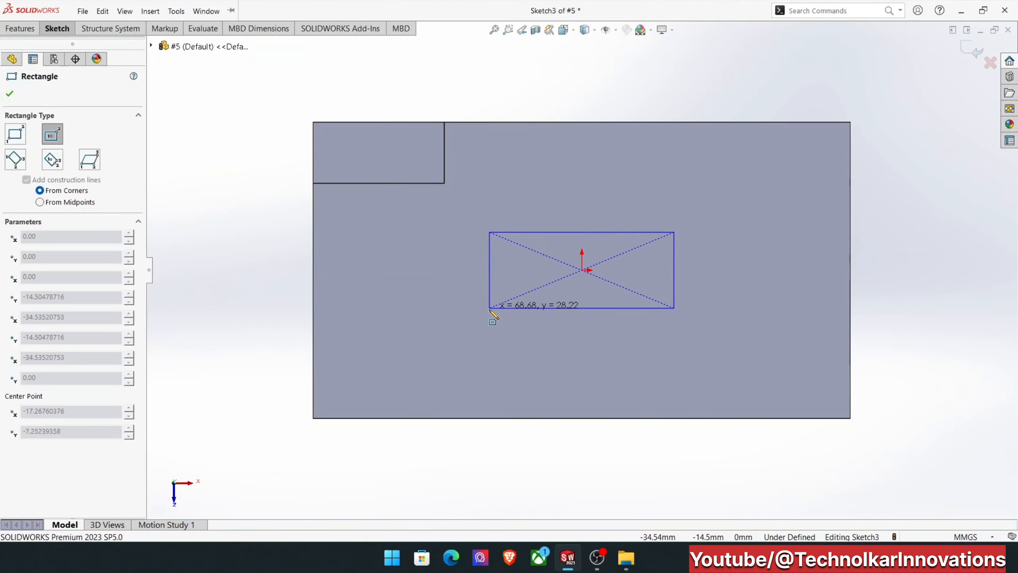
left_click(489, 311)
Sketch a circle centred on the midpoint of the rectangle's upper edge, passing through the origin, with a radius of about 15.3 mm.
left_click(55, 35)
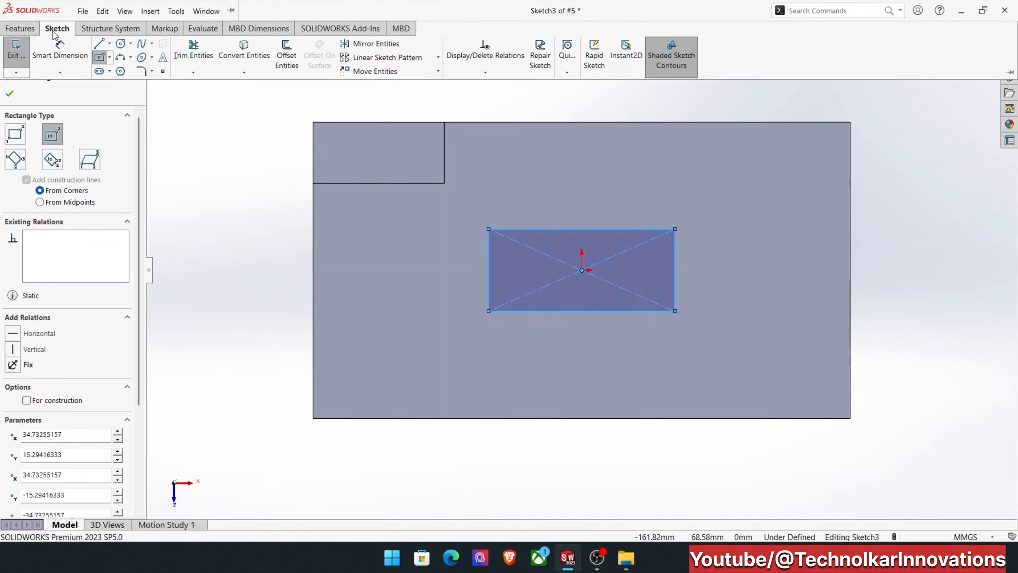
left_click(120, 44)
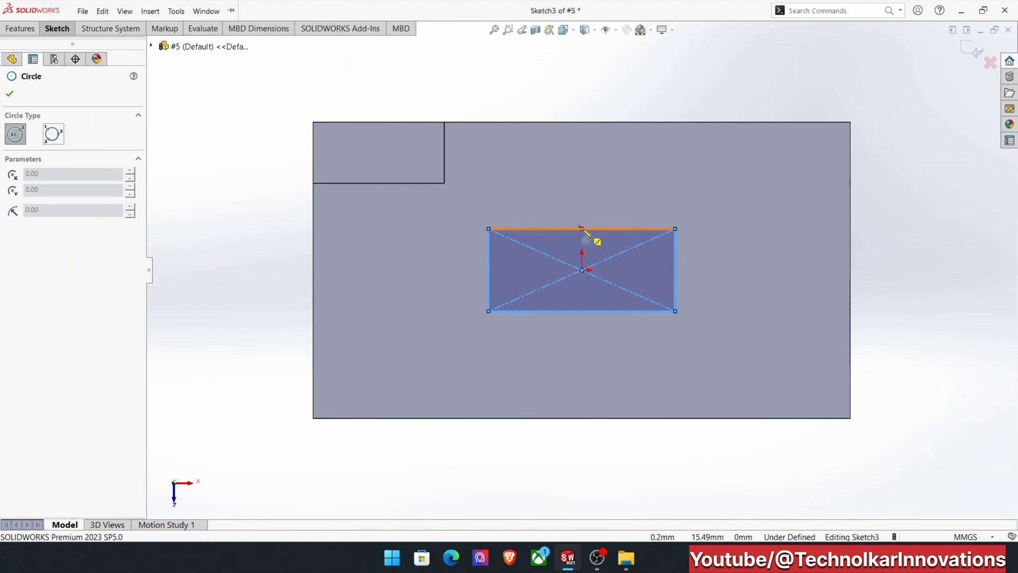
left_click(581, 229)
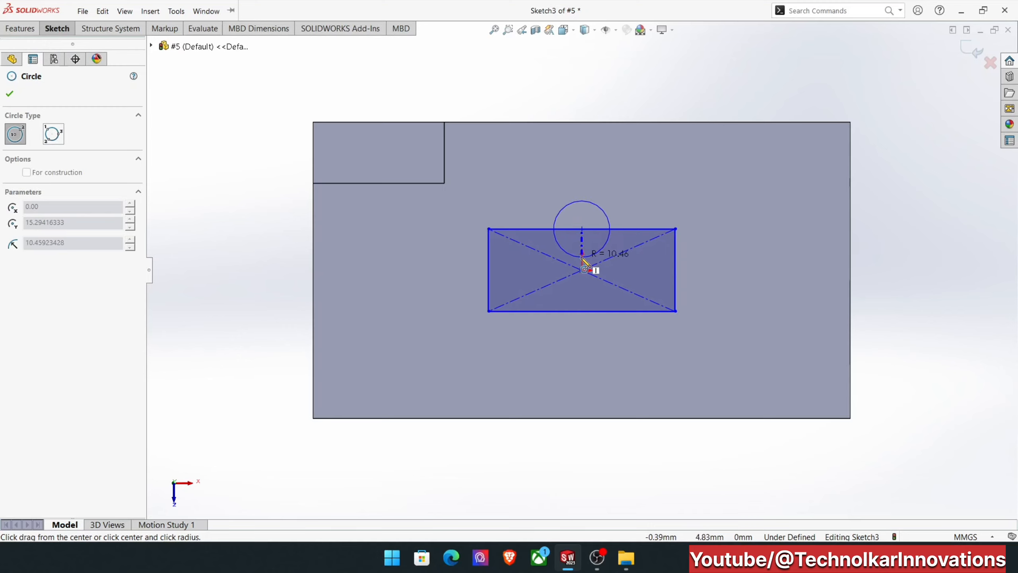
left_click(582, 271)
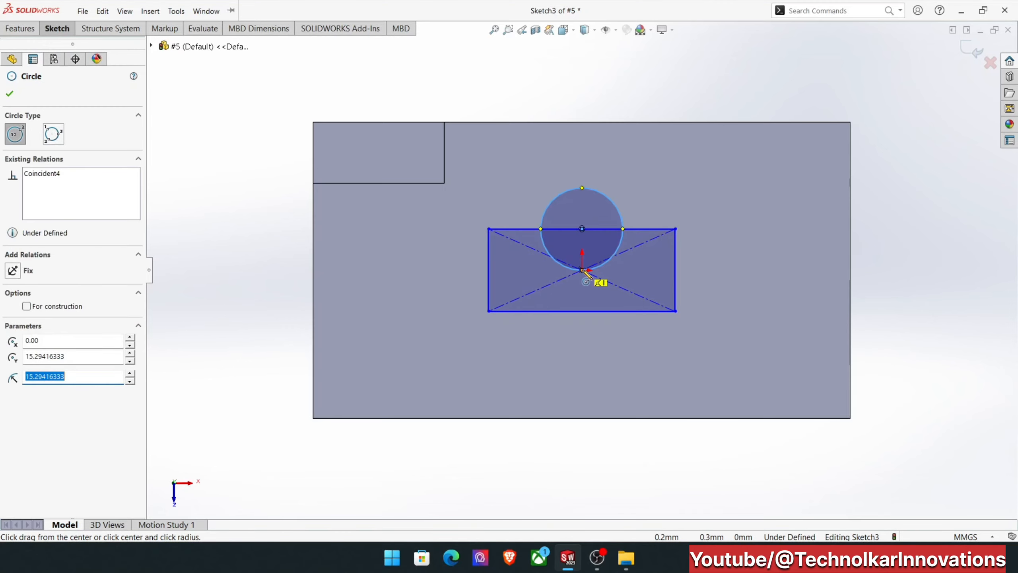
right_click(582, 269)
left_click(606, 276)
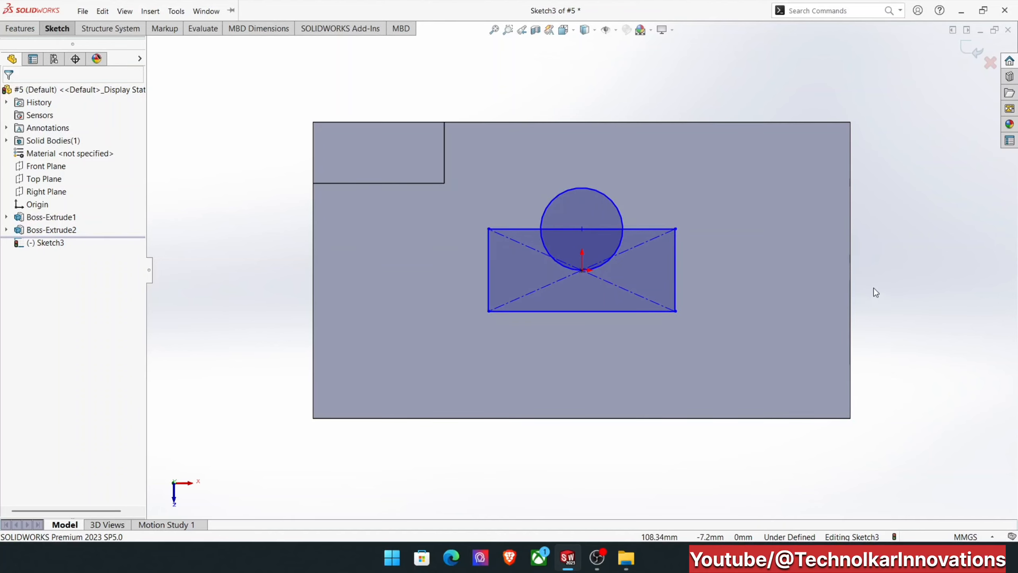
Exit the sketch and select the upper circle region, the overlap and the remaining rectangle region as cut contours.
left_click(969, 54)
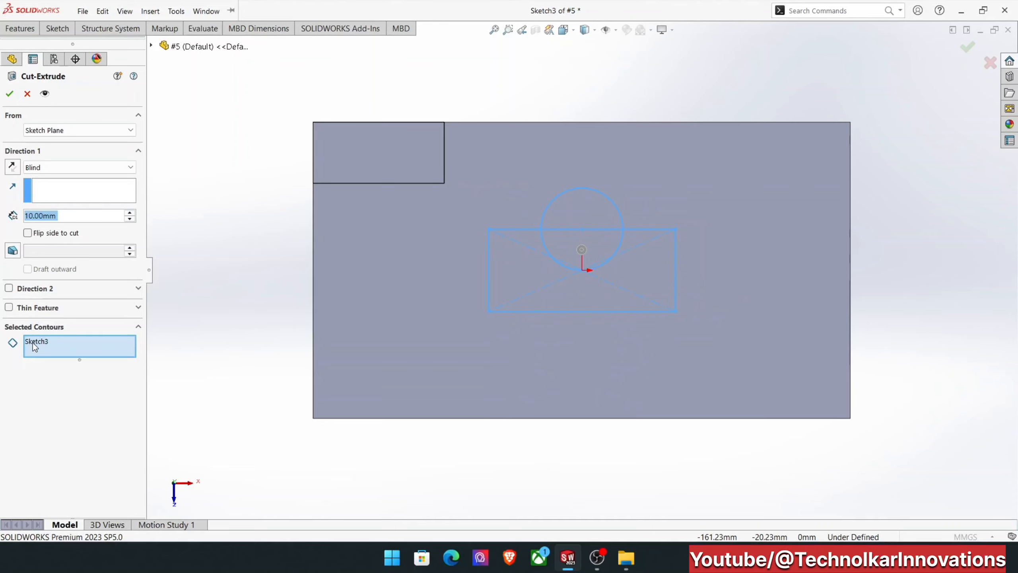
left_click(578, 218)
left_click(587, 242)
left_click(630, 264)
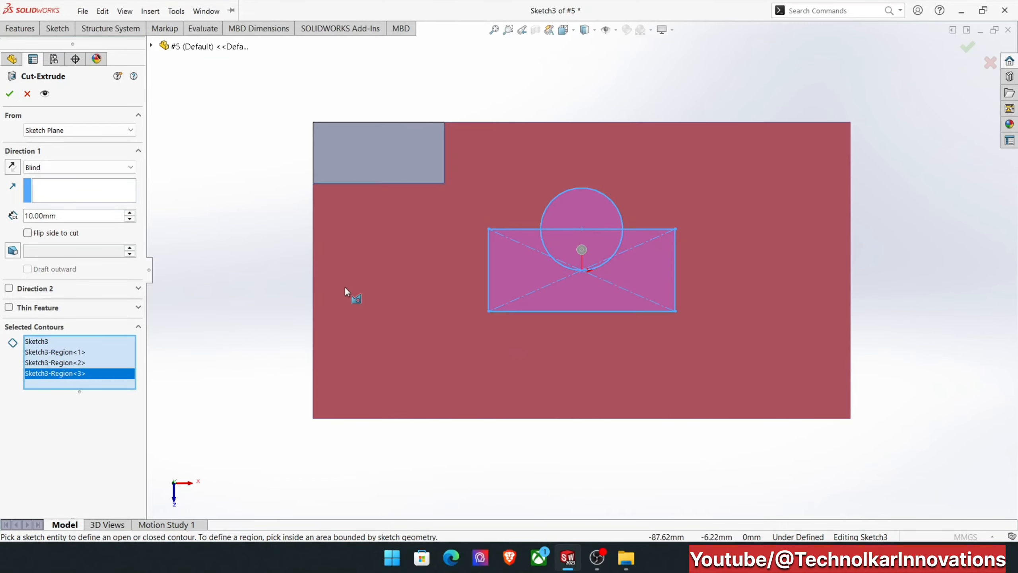
middle_click_drag(235, 322, 209, 216)
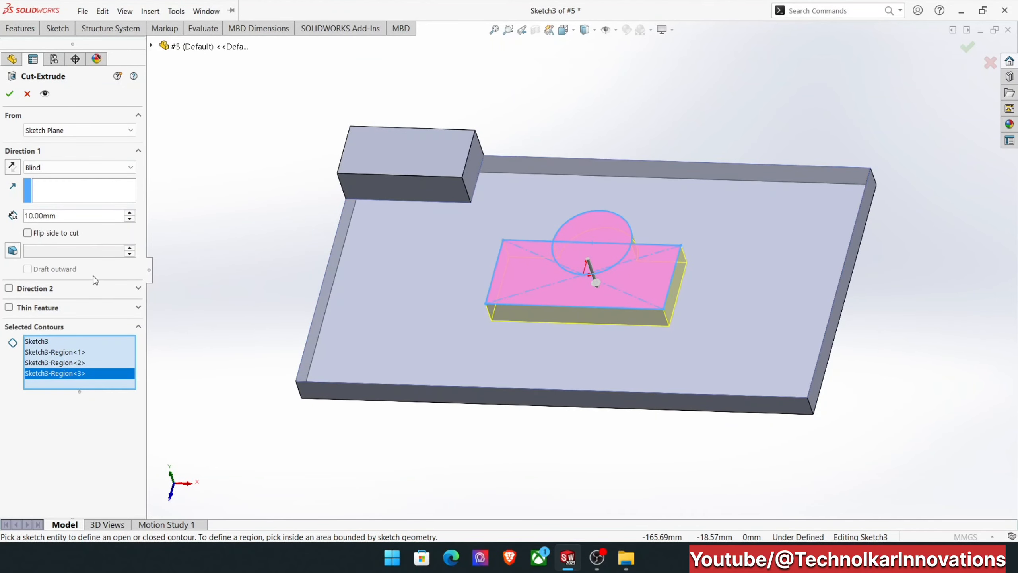
Try flipping the side to cut and reversing the cut direction in the preview, restoring each setting.
left_click(28, 233)
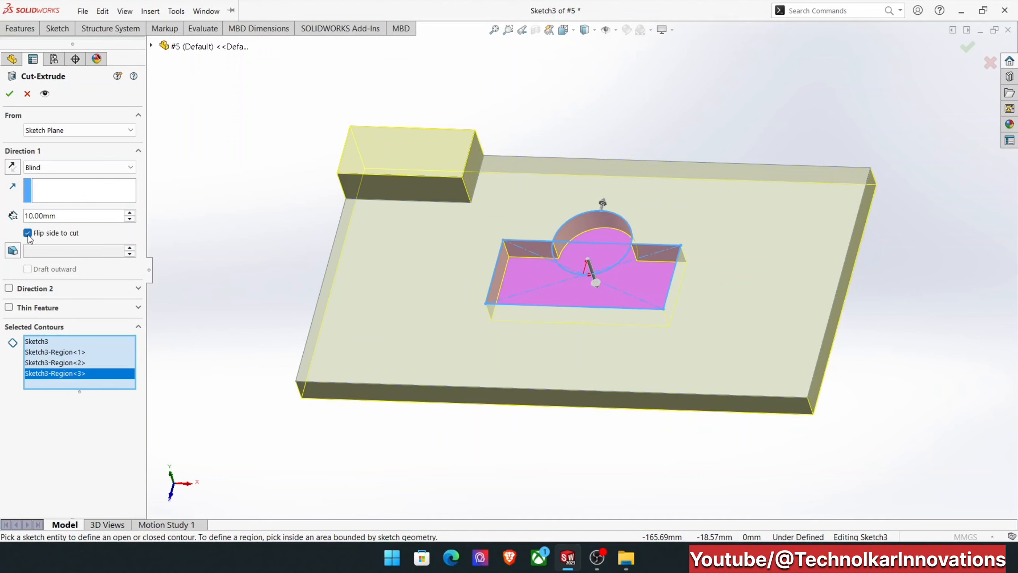
left_click(28, 233)
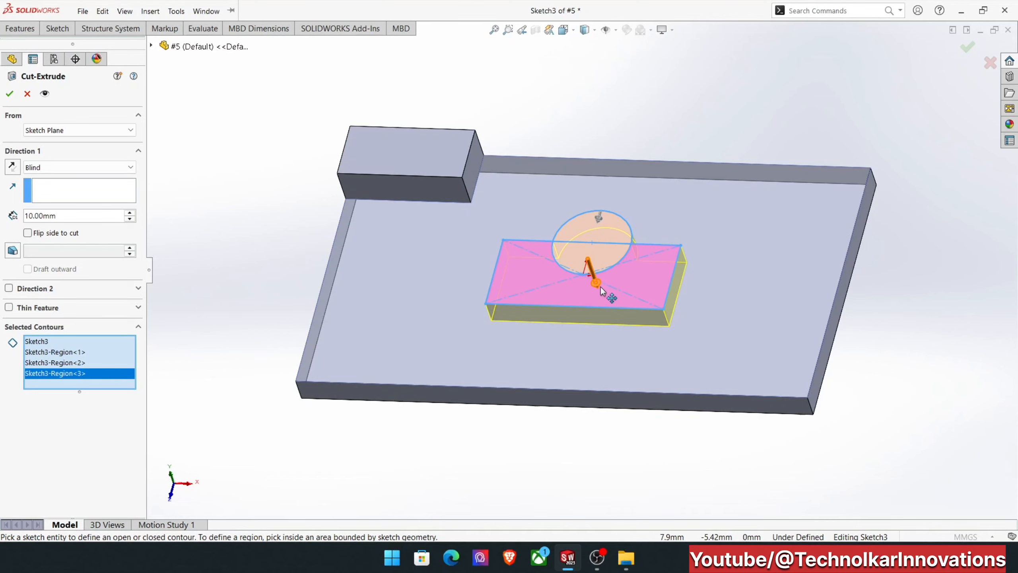
left_click(11, 167)
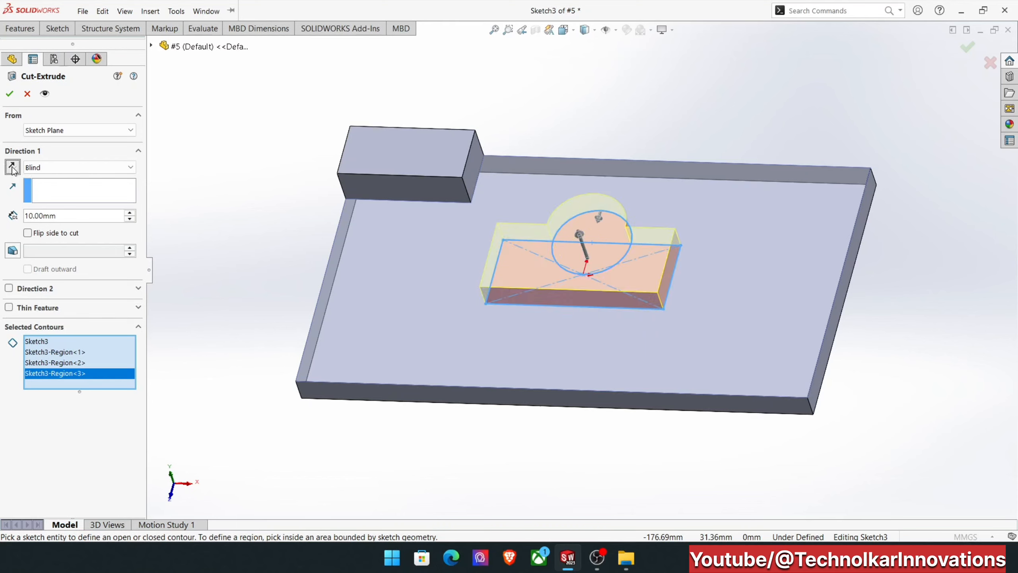
left_click(12, 167)
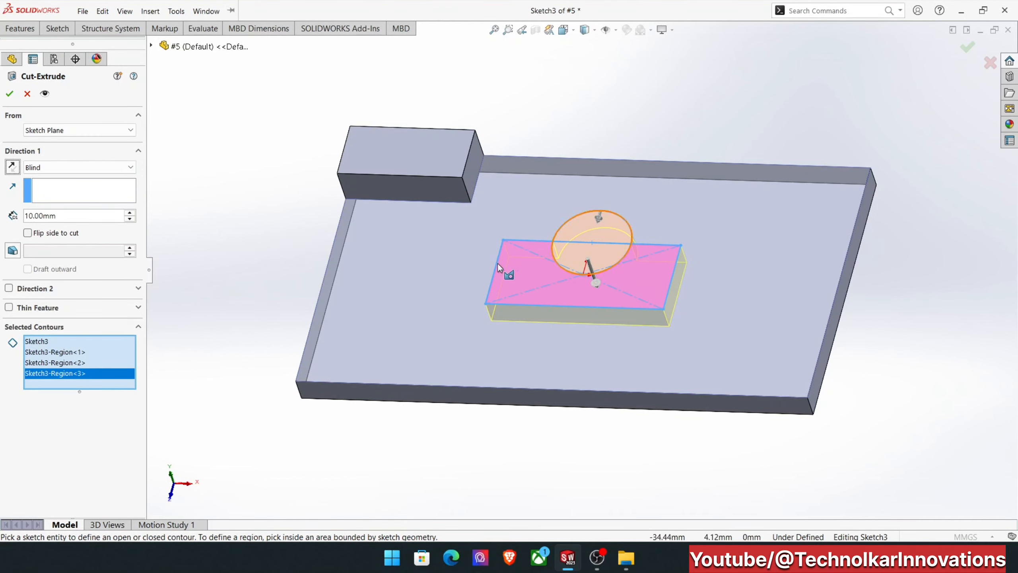
Complete the 10 mm blind cut of the combined rectangle and circle profile through the plate.
left_click(9, 94)
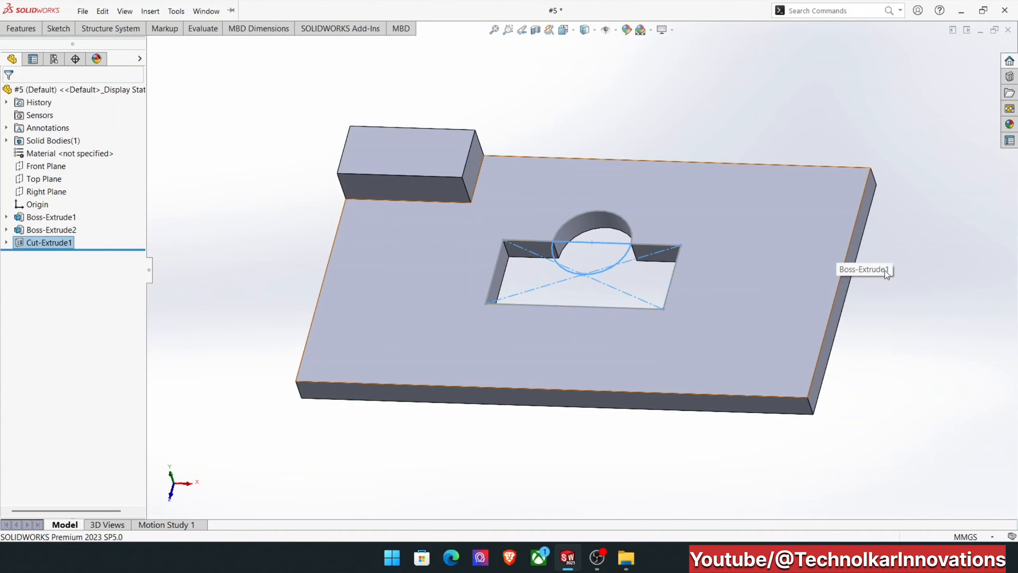
left_click(811, 108)
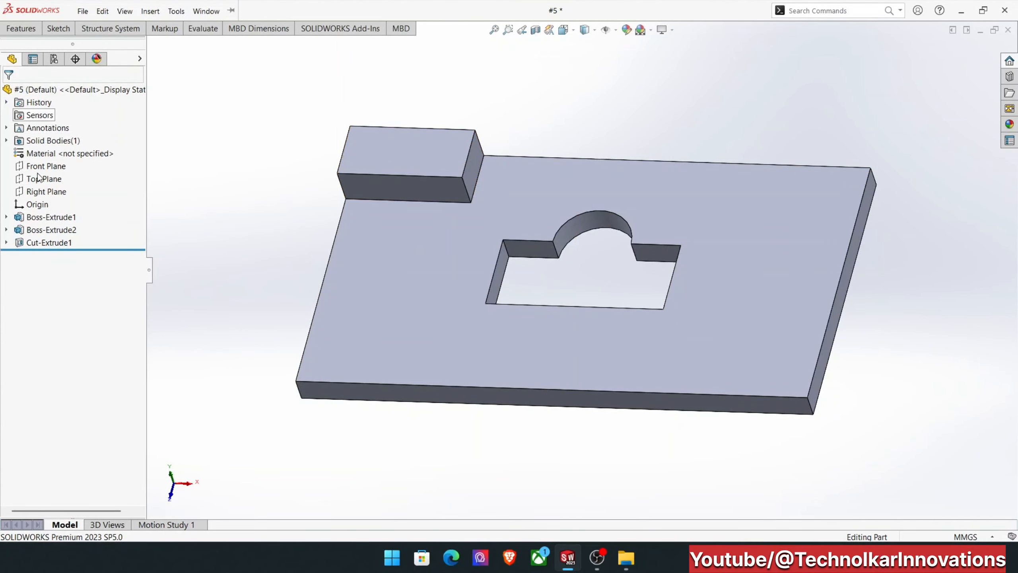
Examine which geometry belongs to Boss-Extrude1, Boss-Extrude2 and Cut-Extrude1 by highlighting each feature.
left_click(38, 217)
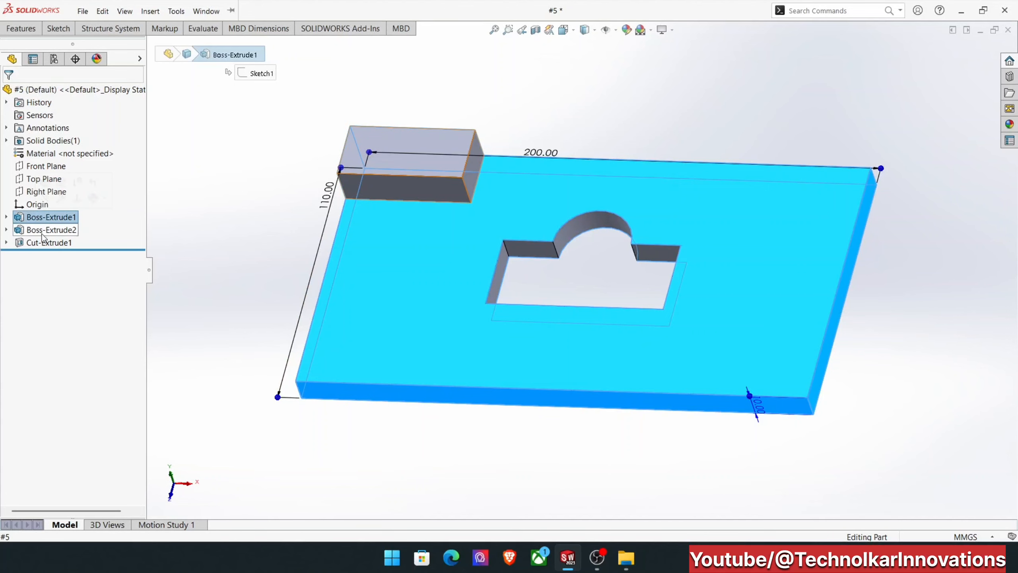
left_click(42, 232)
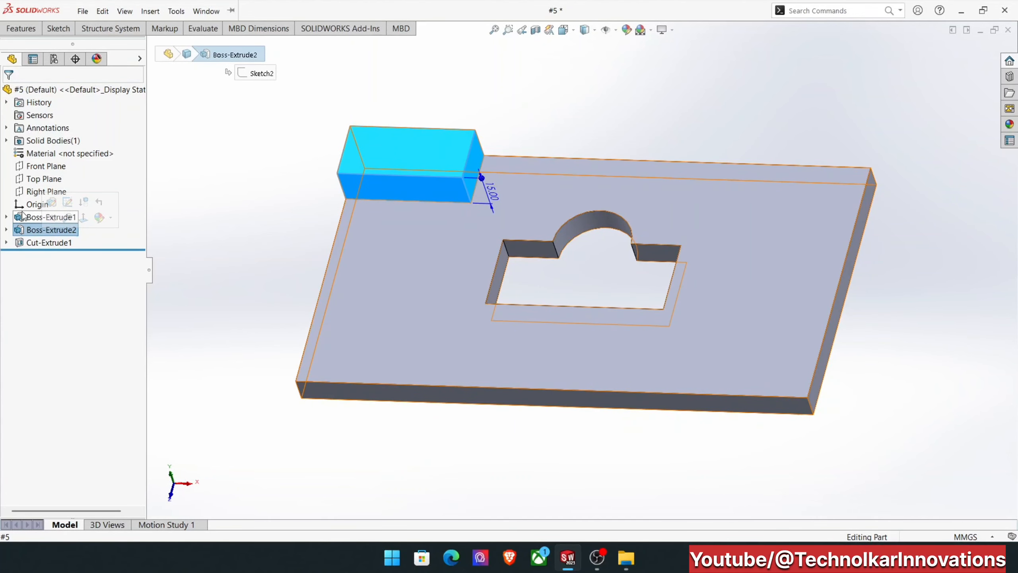
left_click(24, 217)
left_click(34, 243)
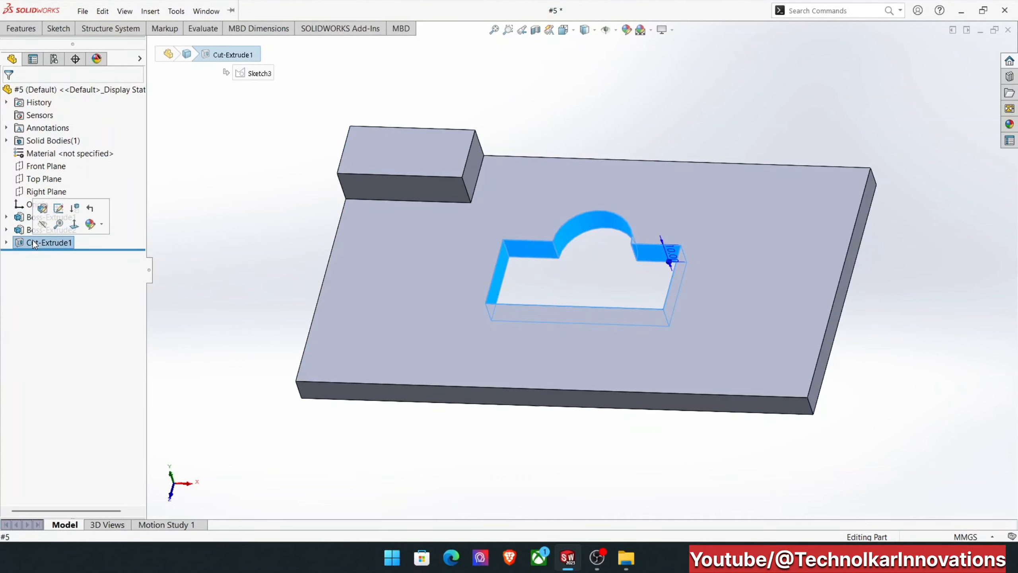
left_click(20, 218)
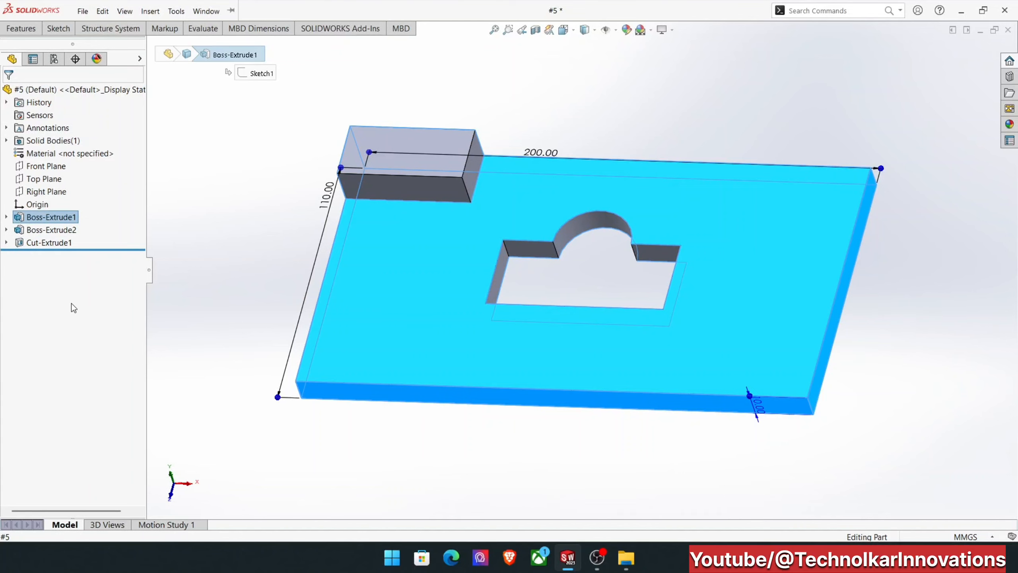
left_click(37, 216)
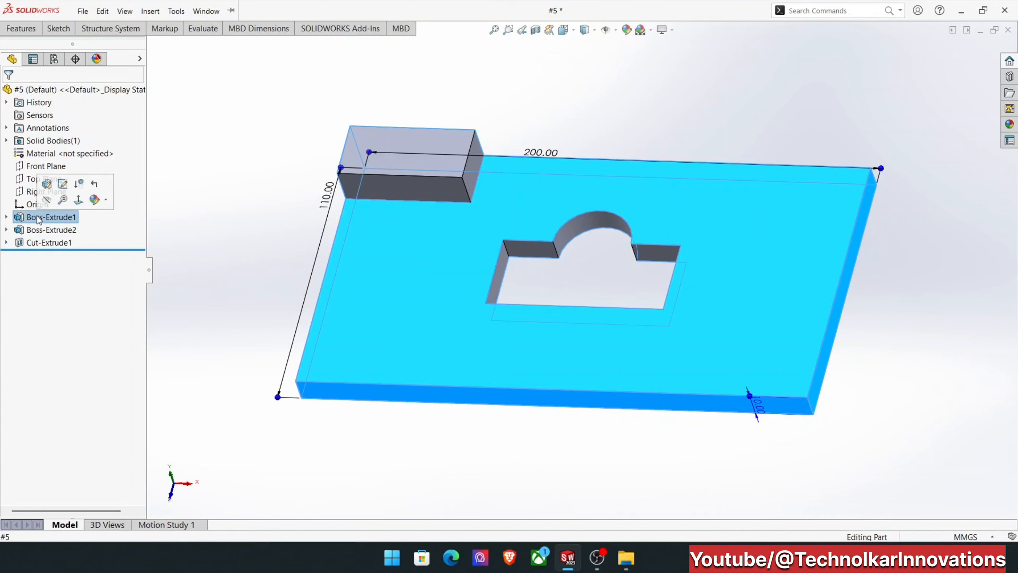
left_click(67, 323)
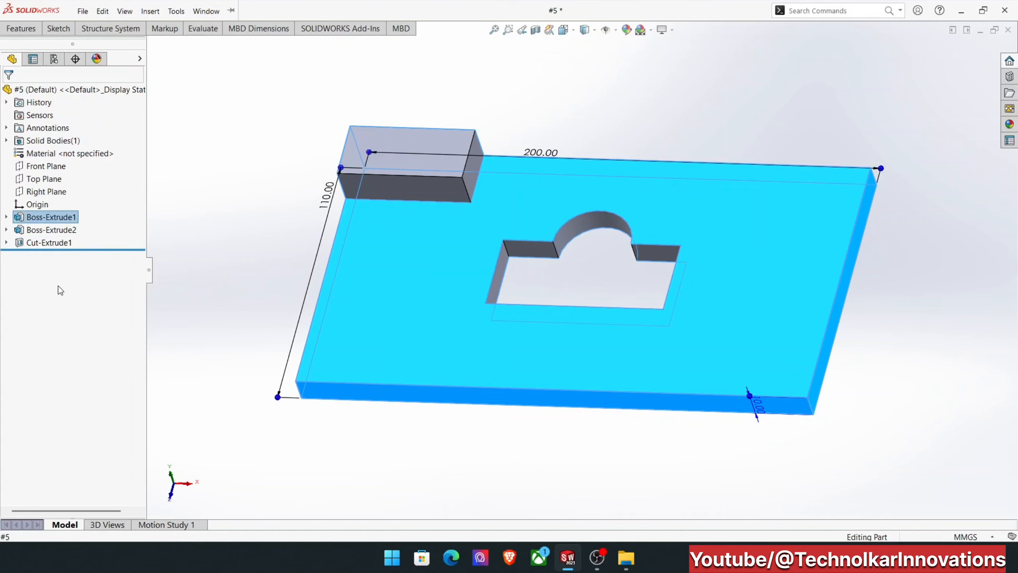
Edit the base plate feature Boss-Extrude1 and set its extrusion depth to 15 mm.
right_click(37, 220)
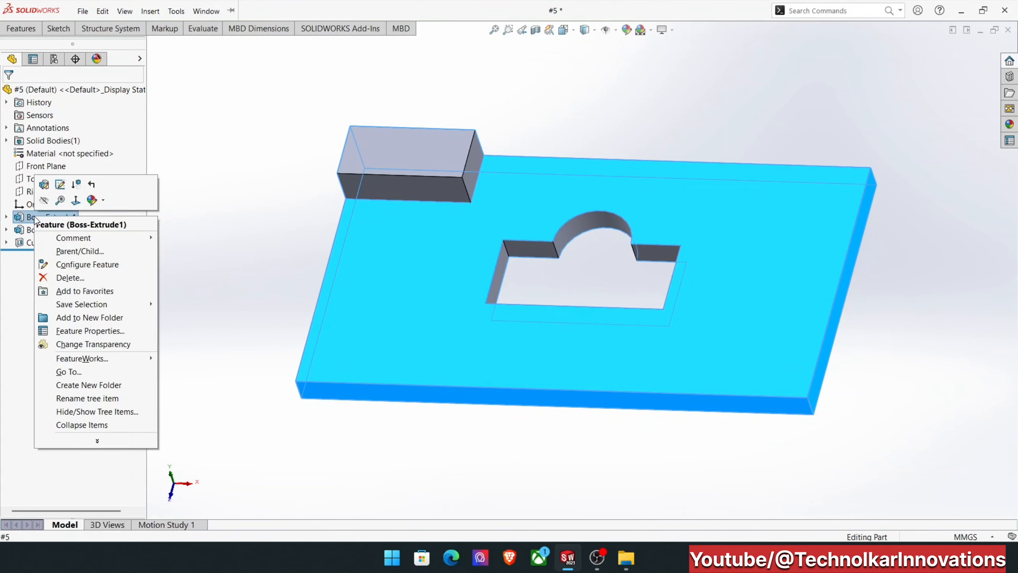
left_click(44, 185)
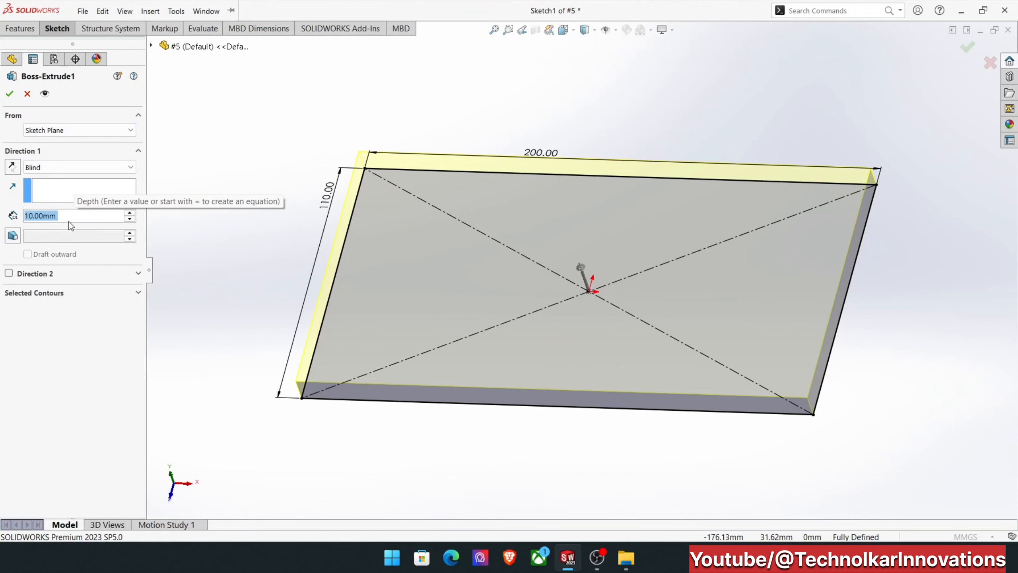
type("15")
key("Return")
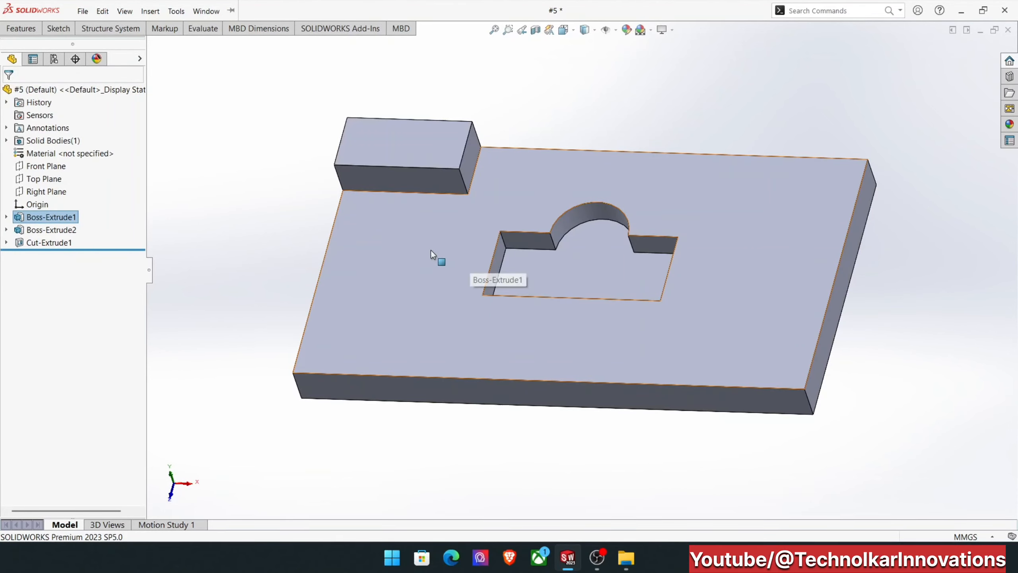
Edit the base plate's sketch, adding a 55 mm radius circle centred on the right edge's midpoint and reaching its upper corner, and exit the sketch.
right_click(59, 214)
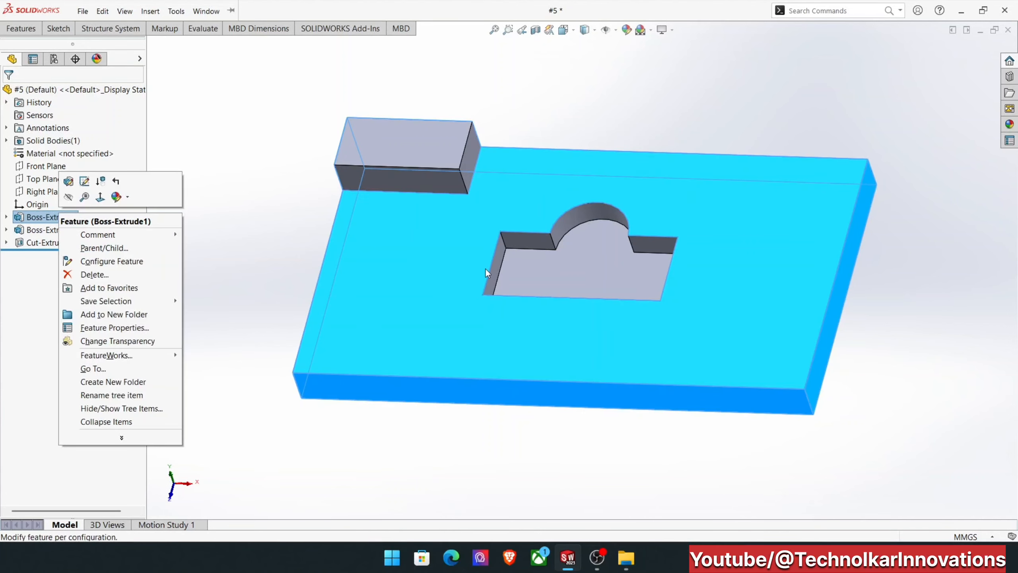
left_click(84, 181)
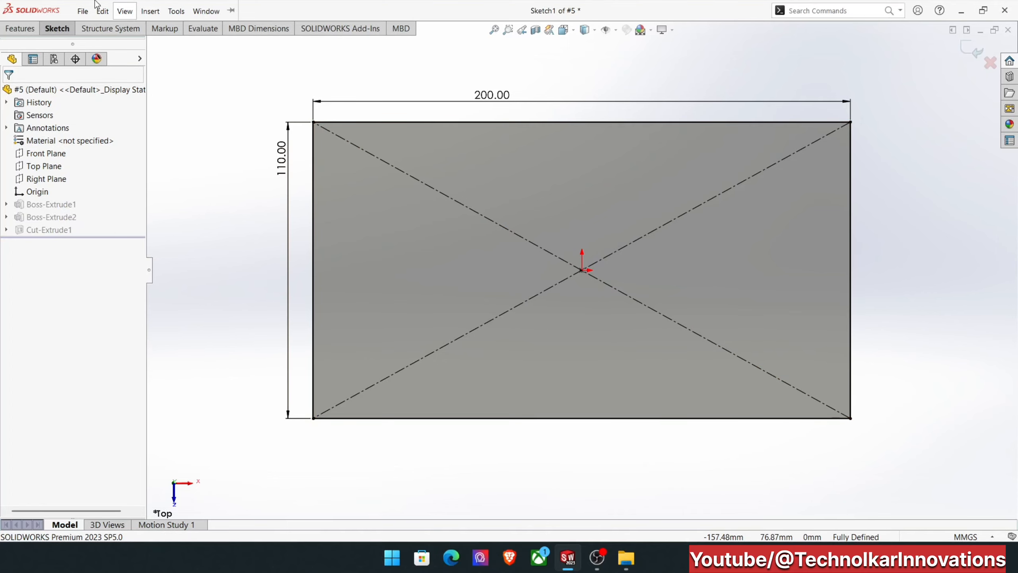
left_click(124, 11)
left_click(57, 30)
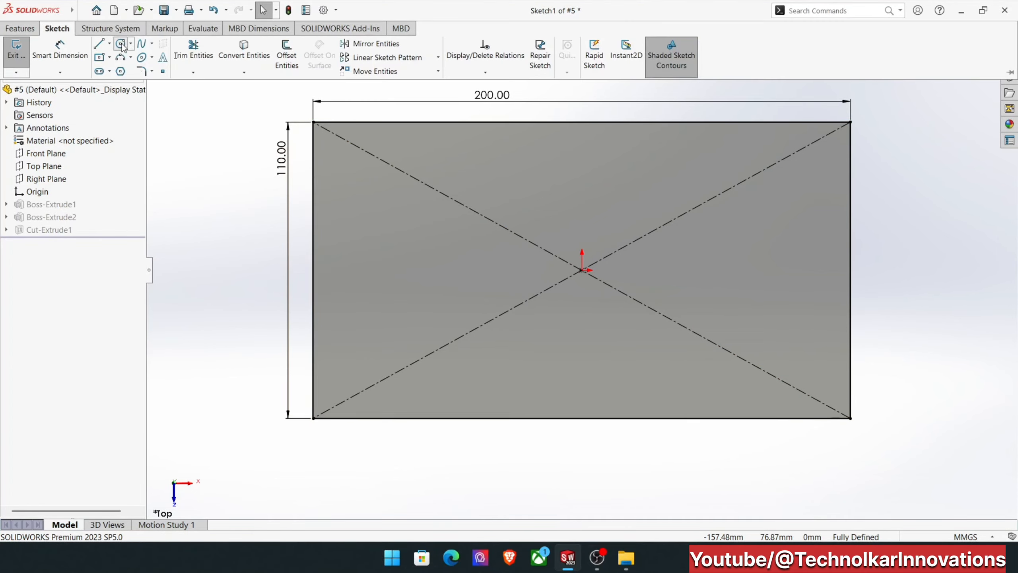
left_click(120, 43)
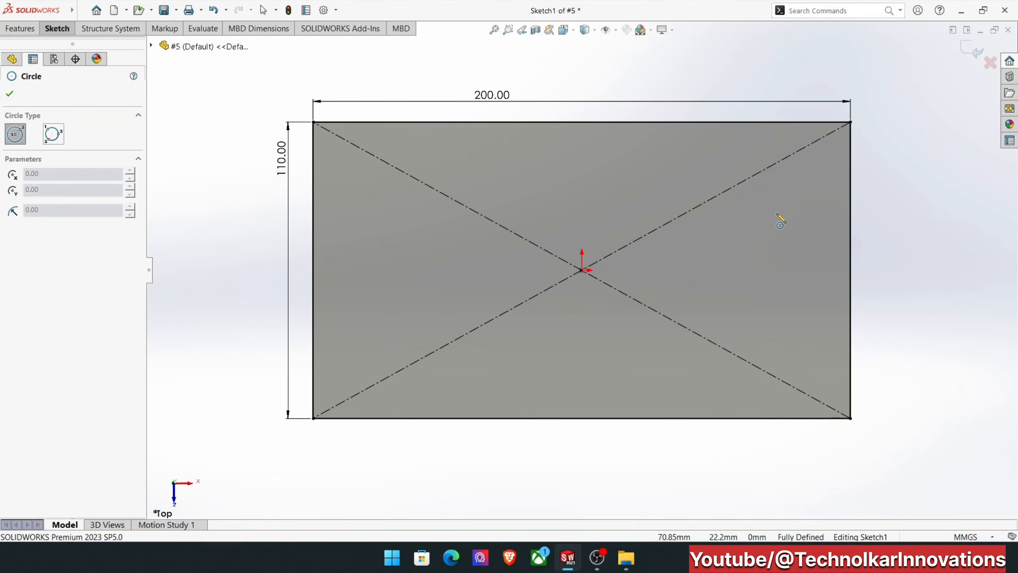
left_click(851, 269)
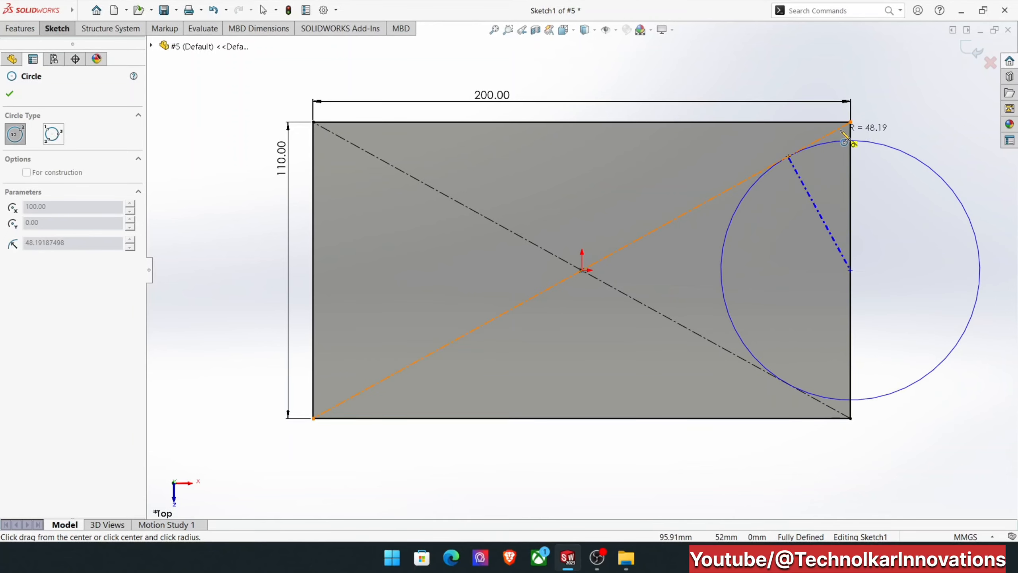
left_click(850, 122)
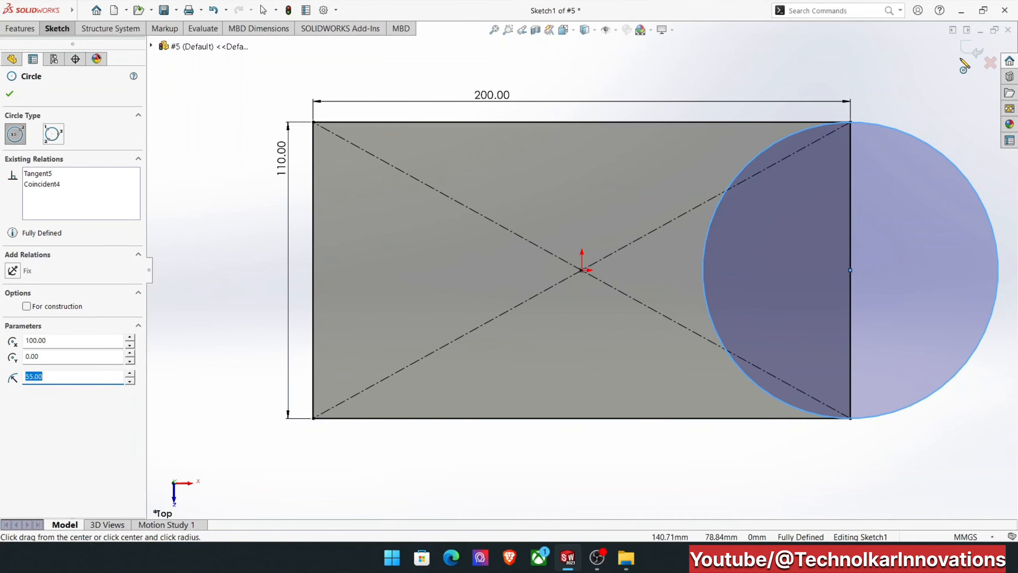
left_click(970, 54)
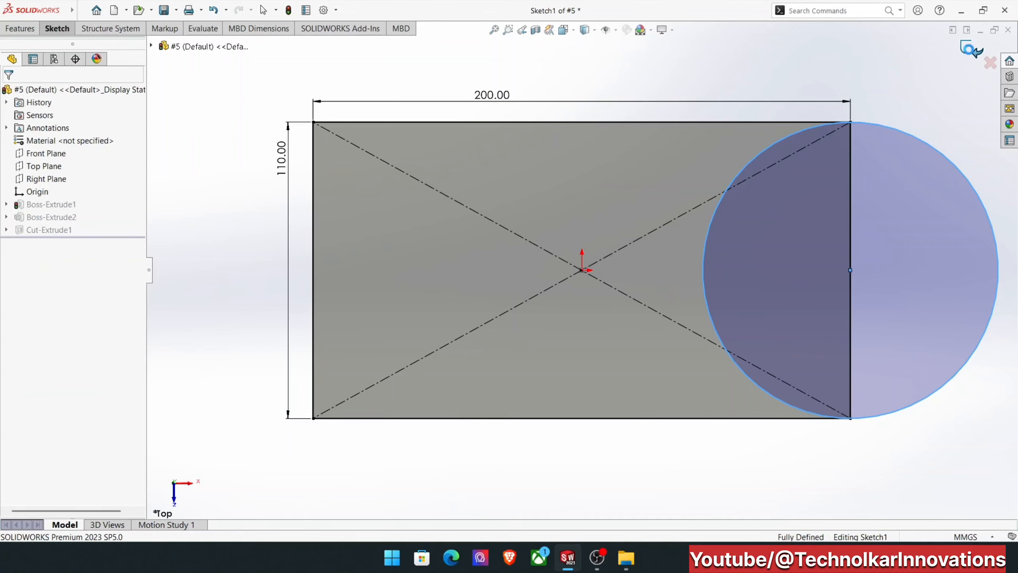
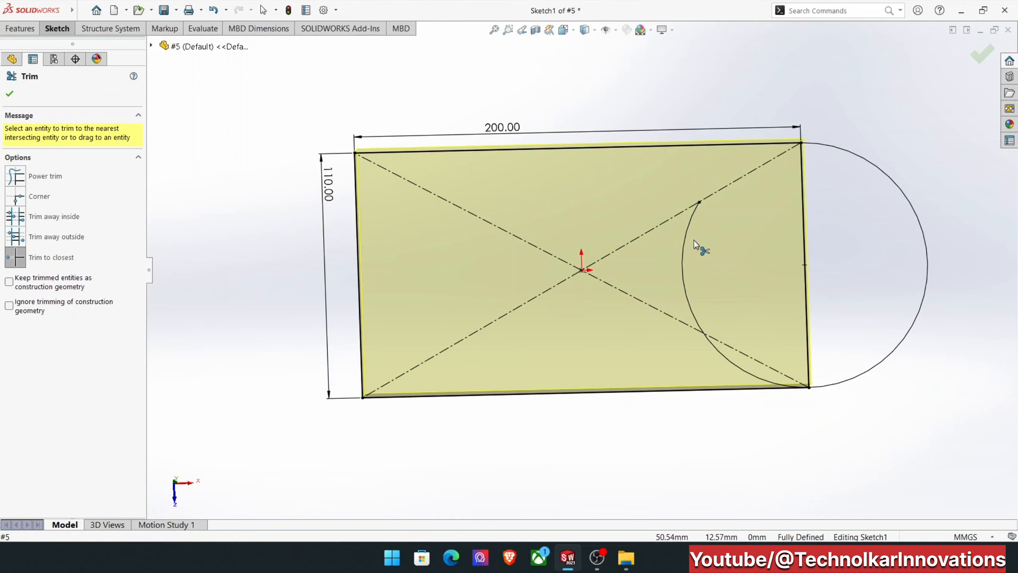
Trim the circle's remaining arcs inside the plate and the rectangle's right edge, accepting the relation's deletion, and exit the sketch.
left_click(684, 248)
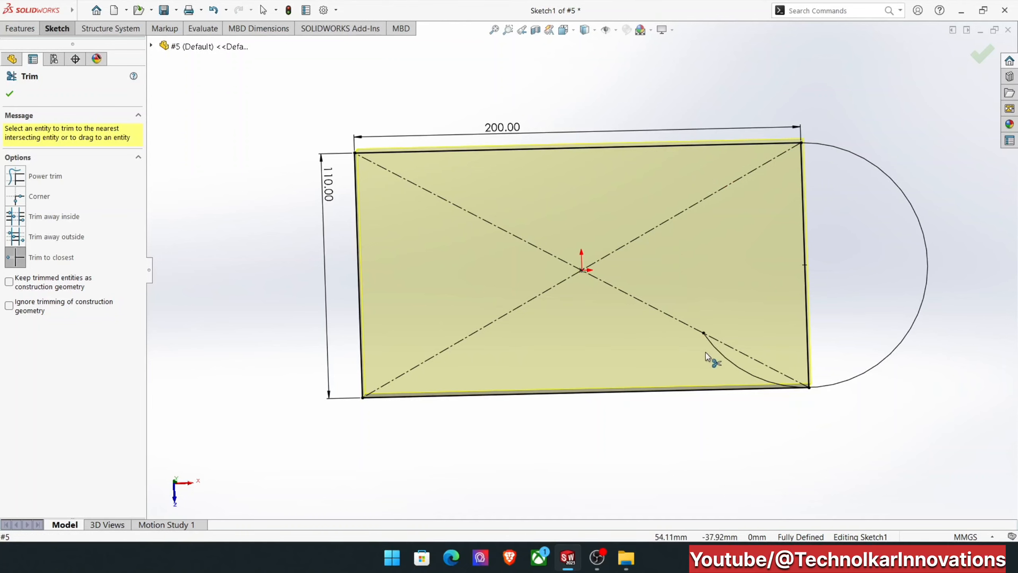
left_click(721, 353)
left_click(805, 290)
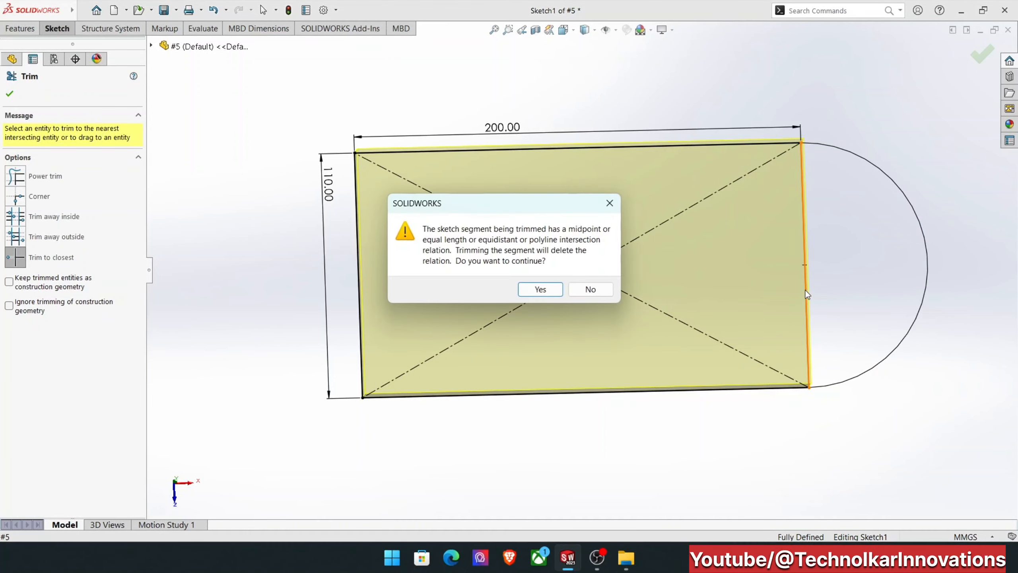
left_click(539, 290)
mouse_move(711, 279)
middle_mouse_down()
mouse_move(673, 211)
mouse_move(653, 237)
mouse_move(685, 259)
mouse_move(595, 196)
middle_mouse_up()
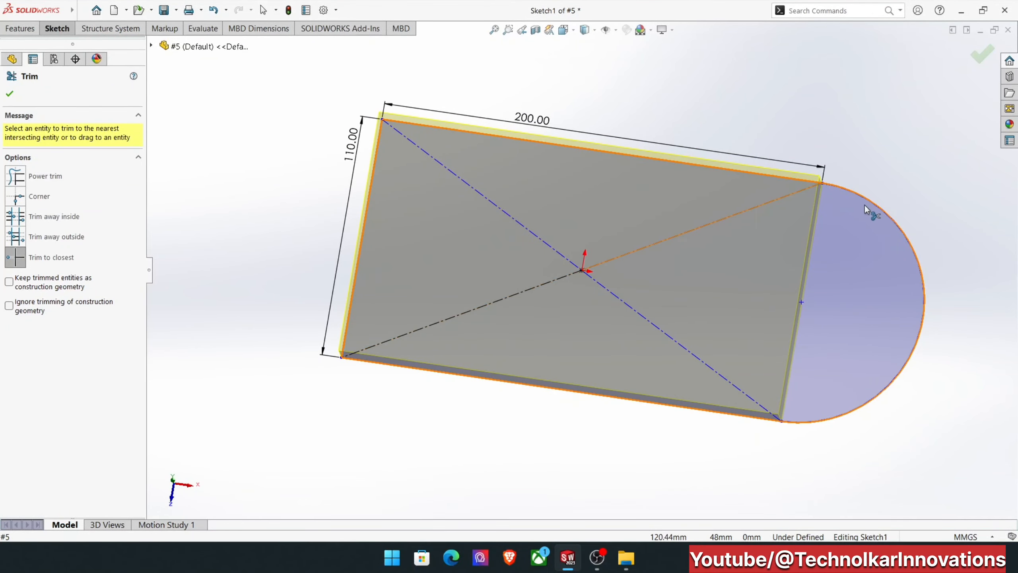
left_click(980, 59)
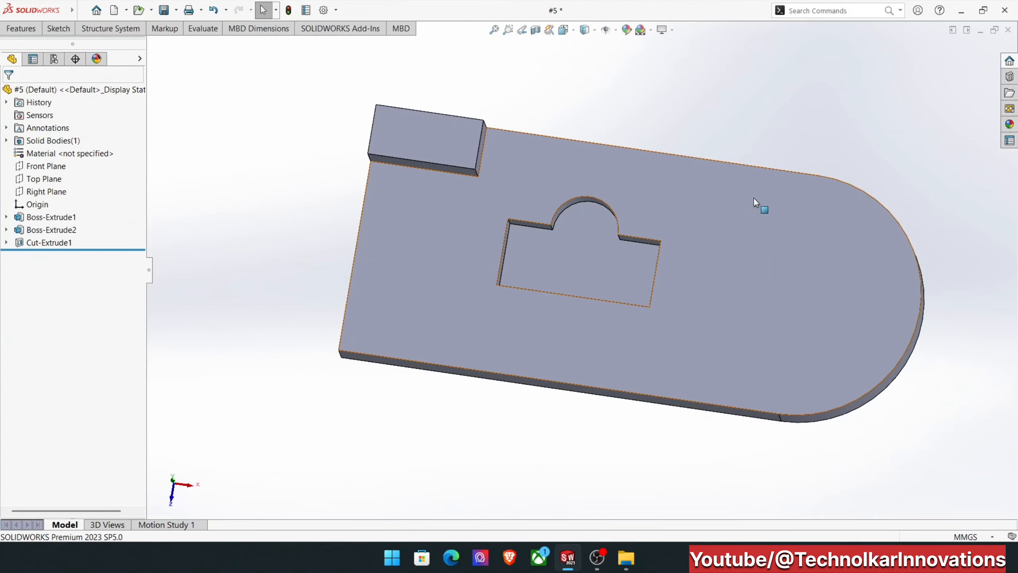
middle_click_drag(755, 203, 804, 87)
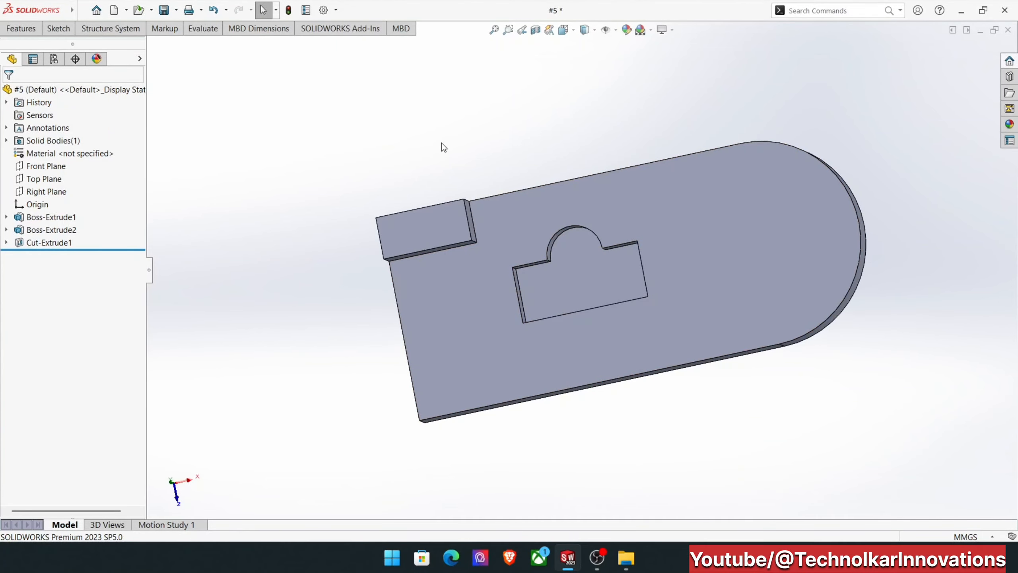
Undo the trimming, exit the untrimmed sketch with a rebuild anyway, choose Stop and Repair, and close the error report.
key("ctrl+z")
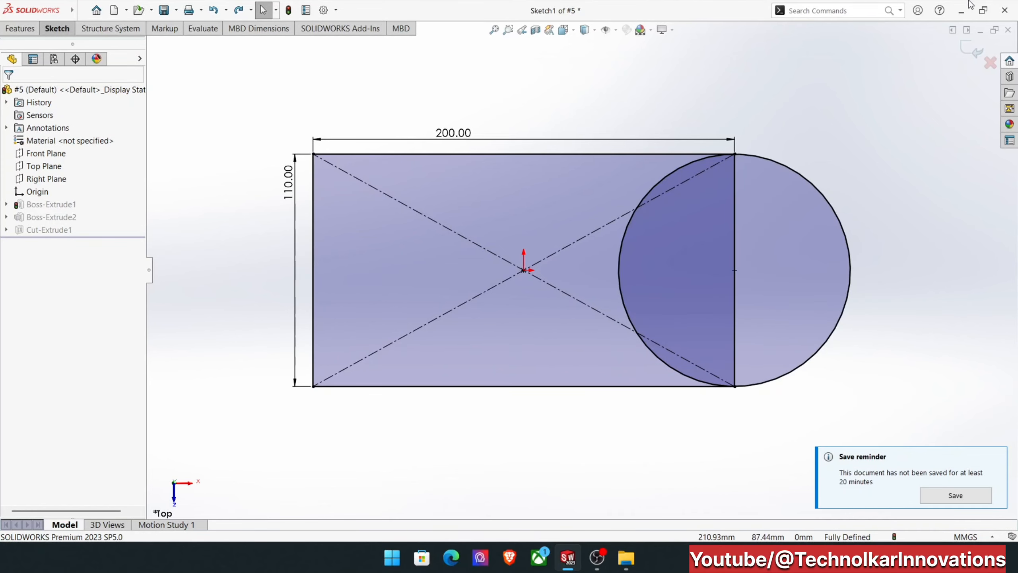
left_click(971, 48)
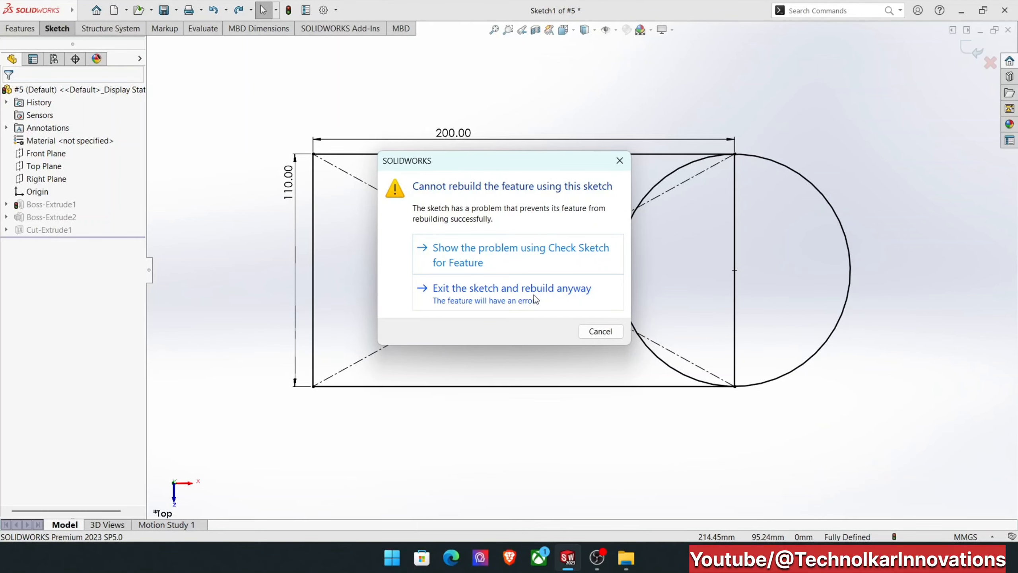
left_click(533, 297)
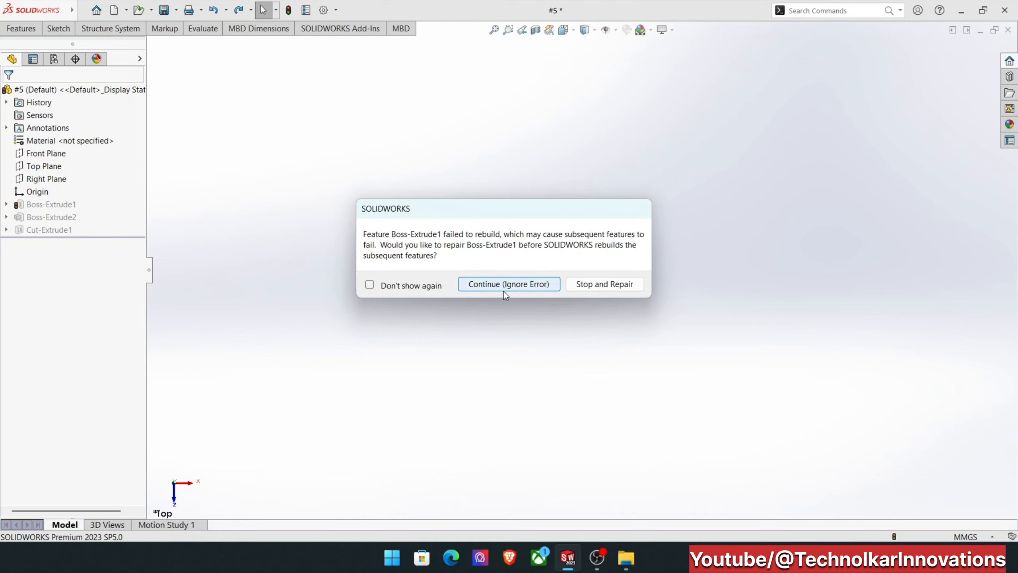
left_click(594, 284)
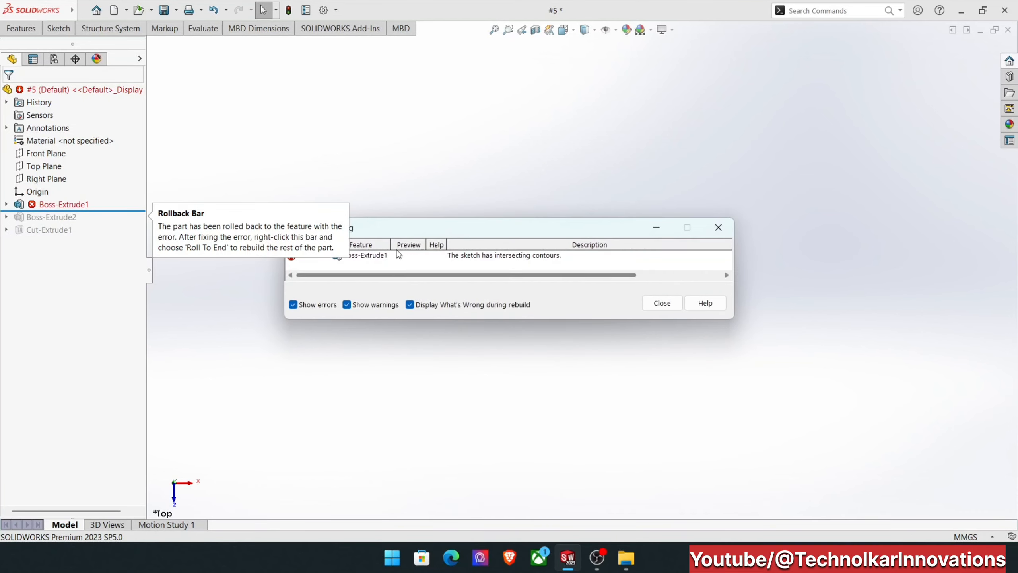
left_click_drag(493, 227, 581, 222)
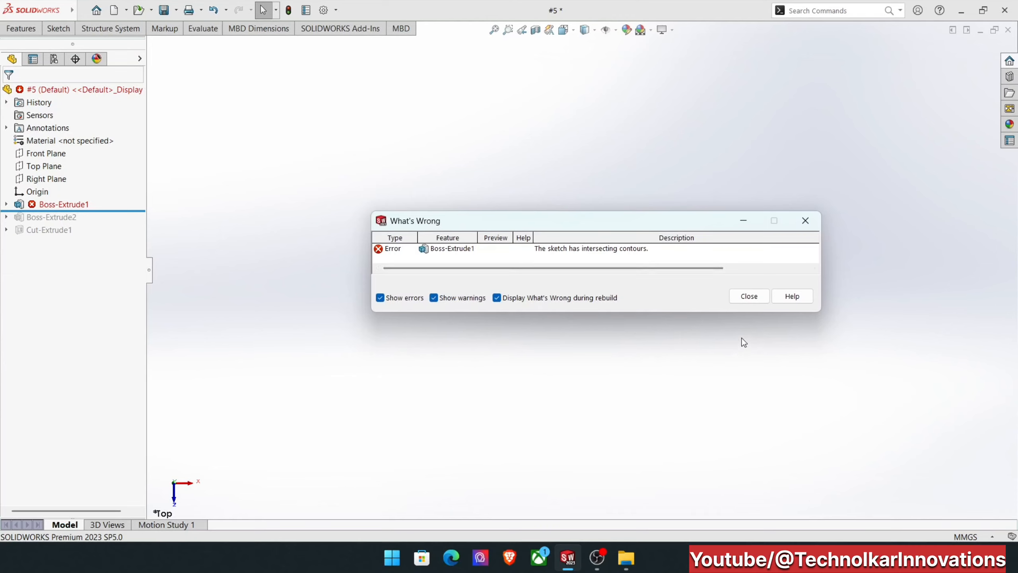
left_click(743, 298)
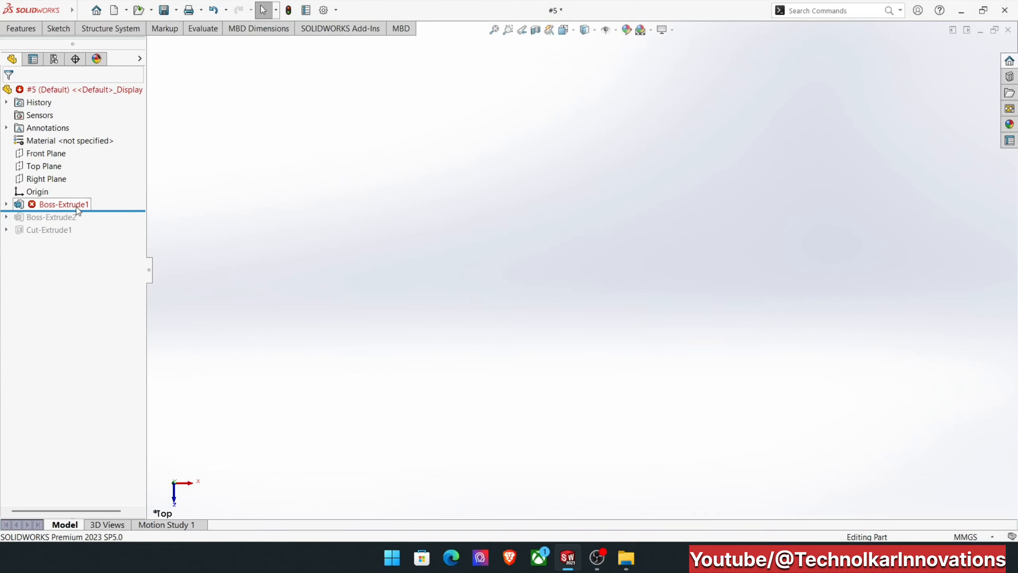
Edit the sketch of Boss-Extrude1 and trim away the circle's arc segments lying inside the rectangle using Trim to closest.
mouse_move(75, 211)
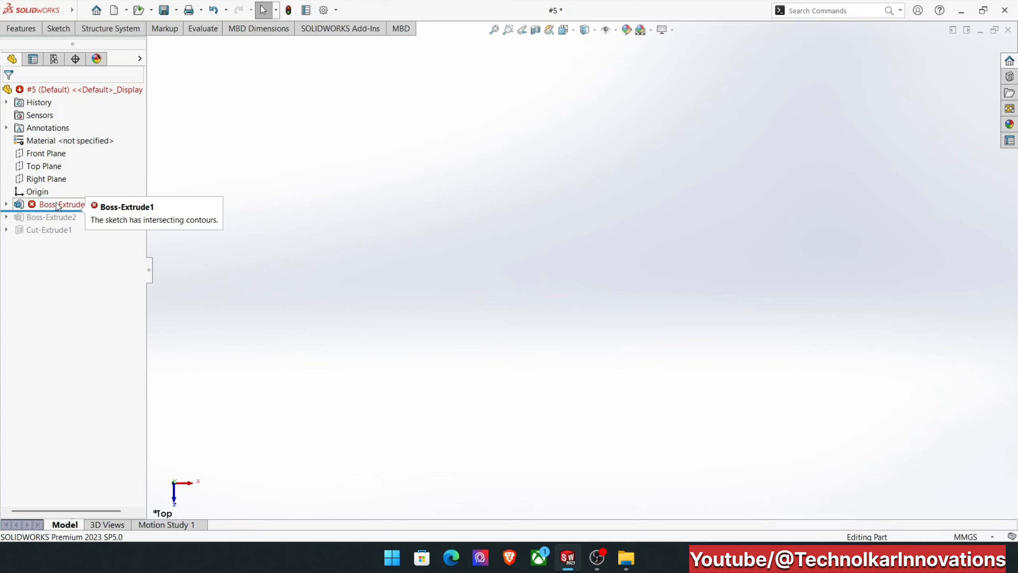
left_click(57, 205)
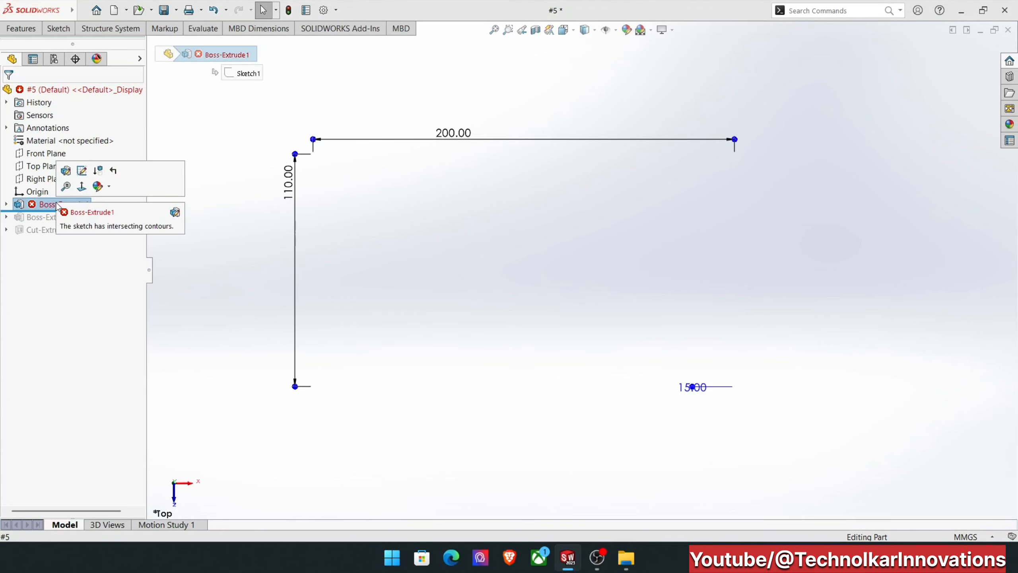
left_click(83, 171)
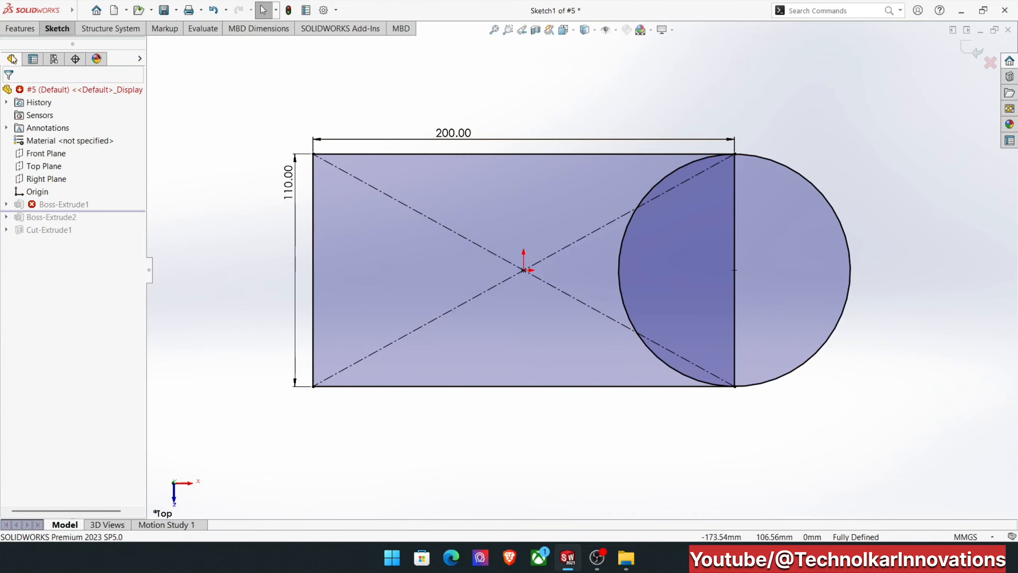
left_click(16, 27)
left_click(56, 30)
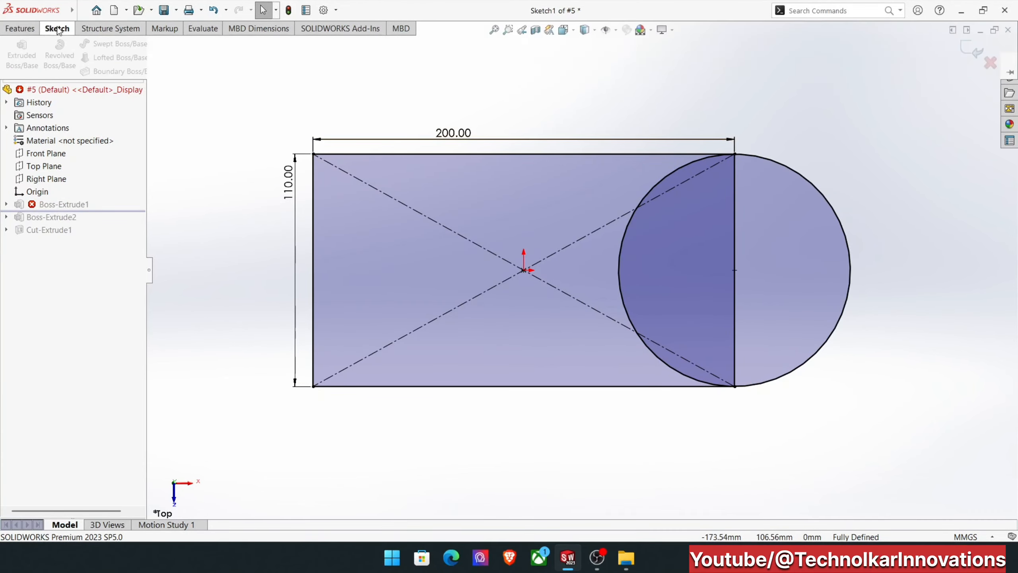
left_click(194, 48)
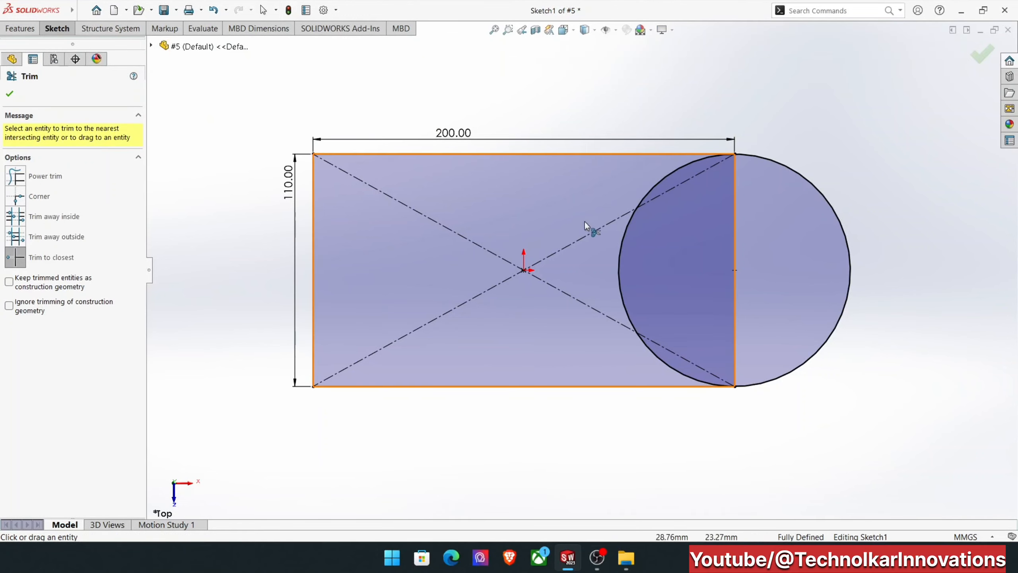
left_click(660, 179)
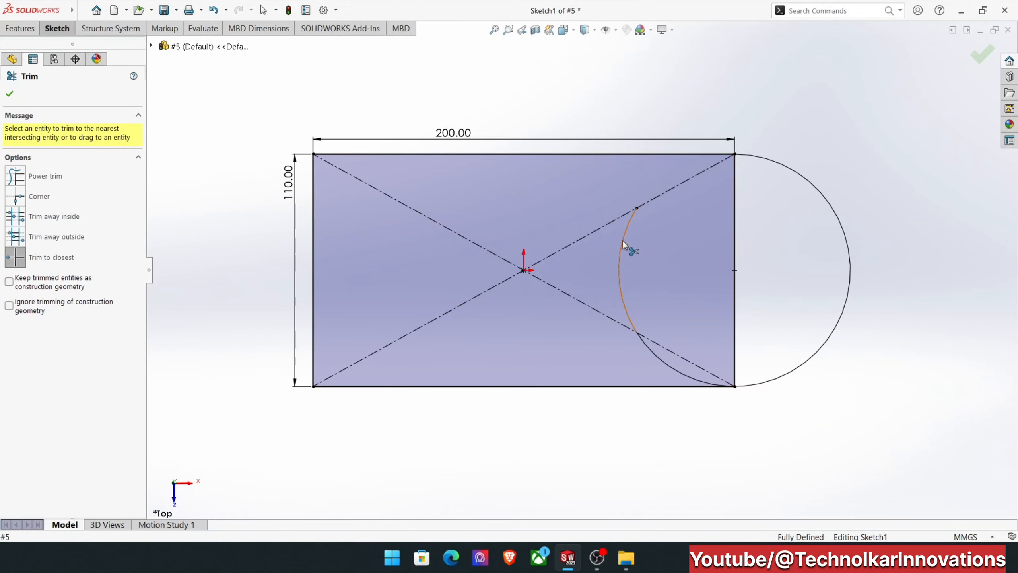
left_click(621, 239)
left_click(642, 348)
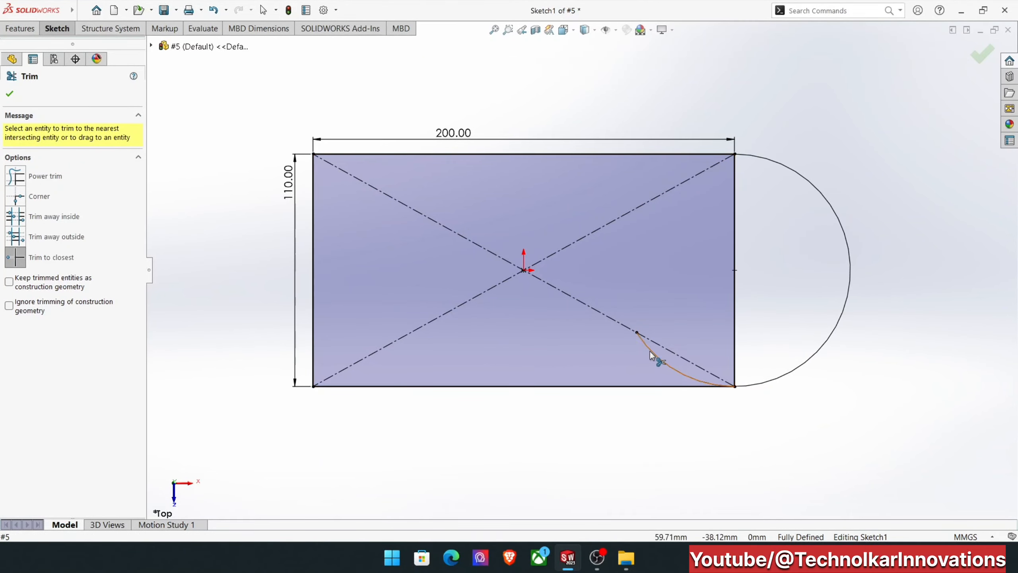
Trim the rectangle's right edge, accept deleting its midpoint relation, and exit the sketch to rebuild the plate.
left_click(735, 303)
left_click(552, 293)
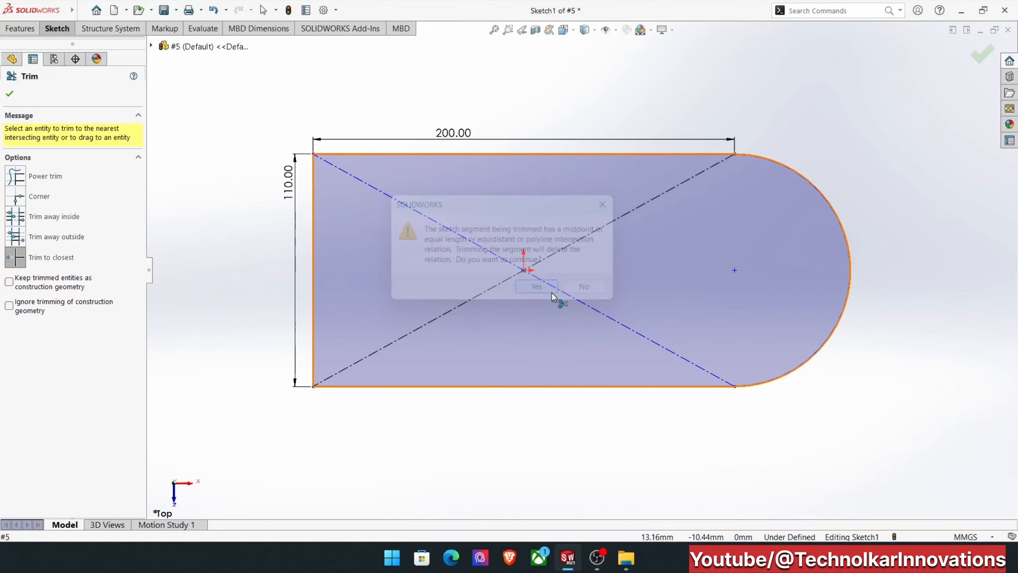
left_click(982, 55)
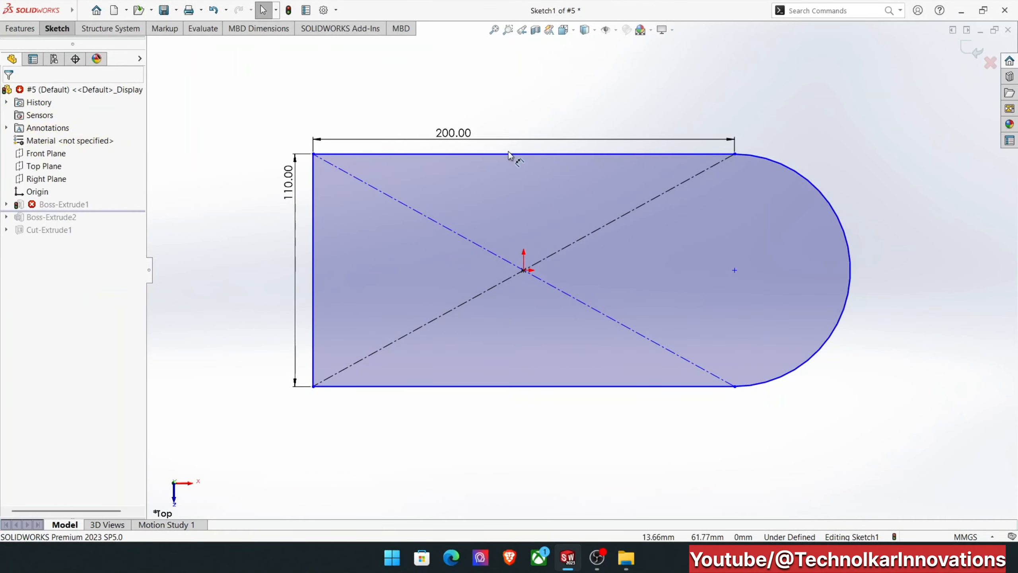
left_click(978, 51)
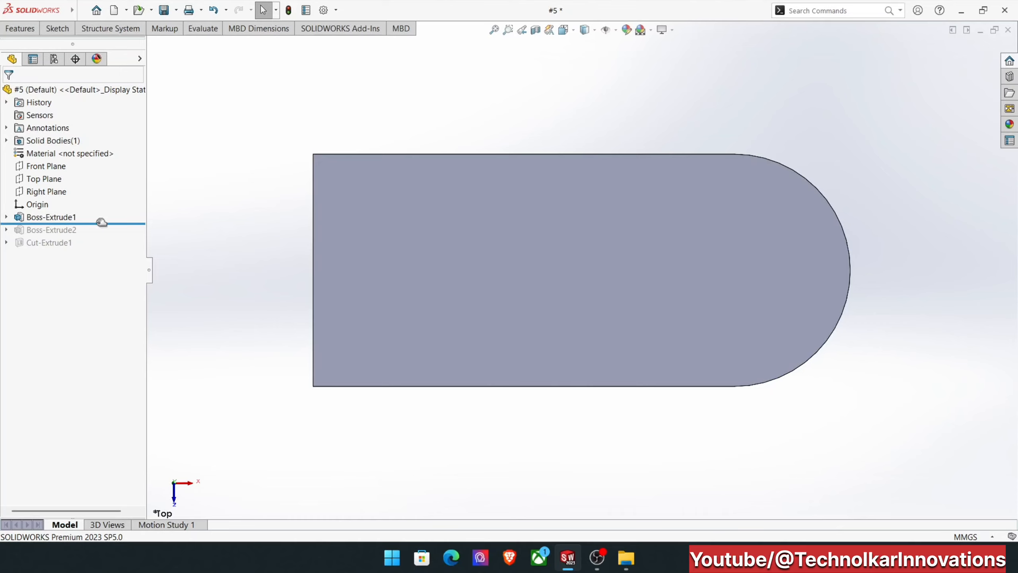
Move the rollback bar below Cut-Extrude1 to restore the remaining features, and inspect the rebuilt part from an angle.
right_click(34, 233)
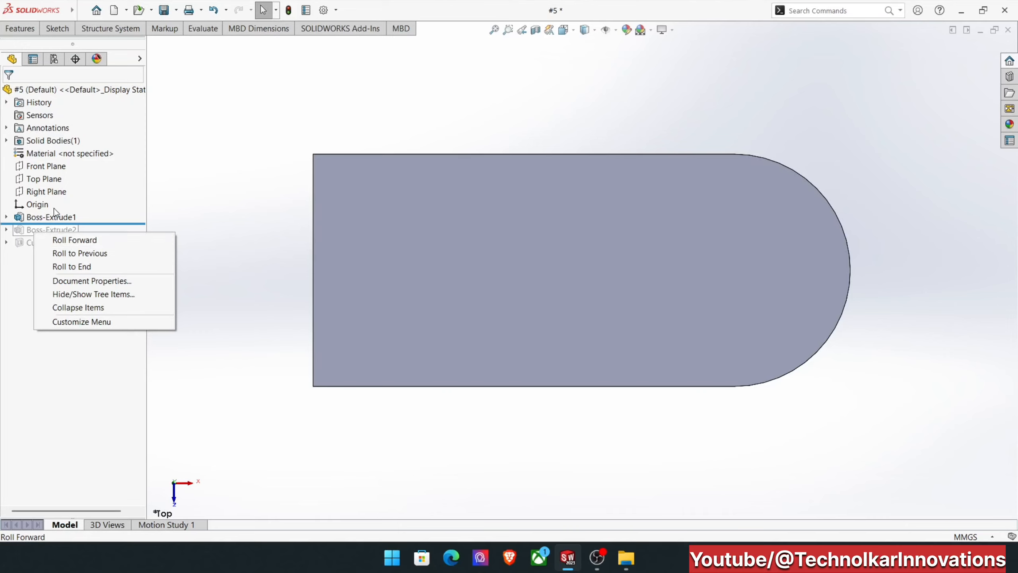
left_click(116, 222)
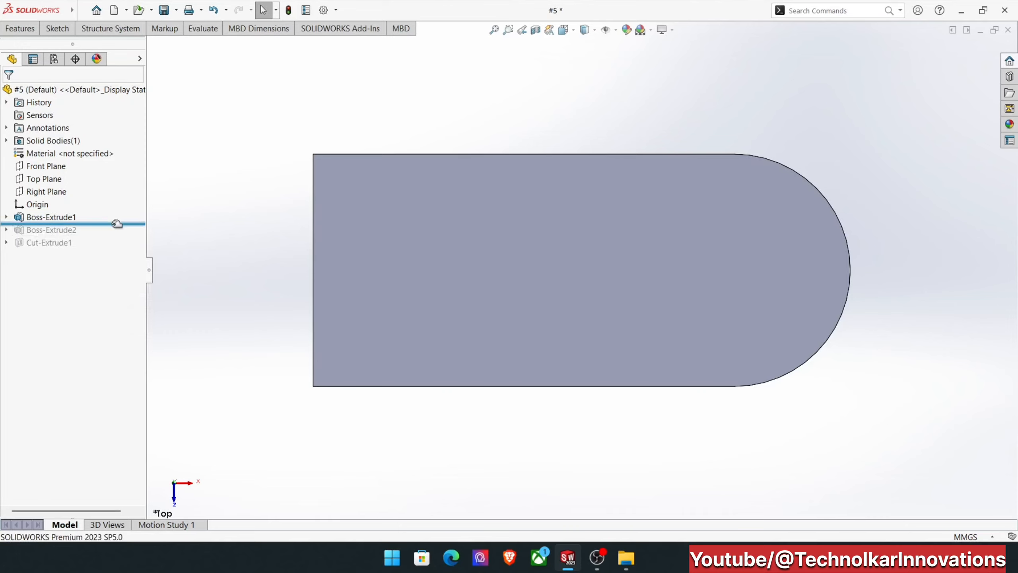
left_click_drag(116, 223, 107, 252)
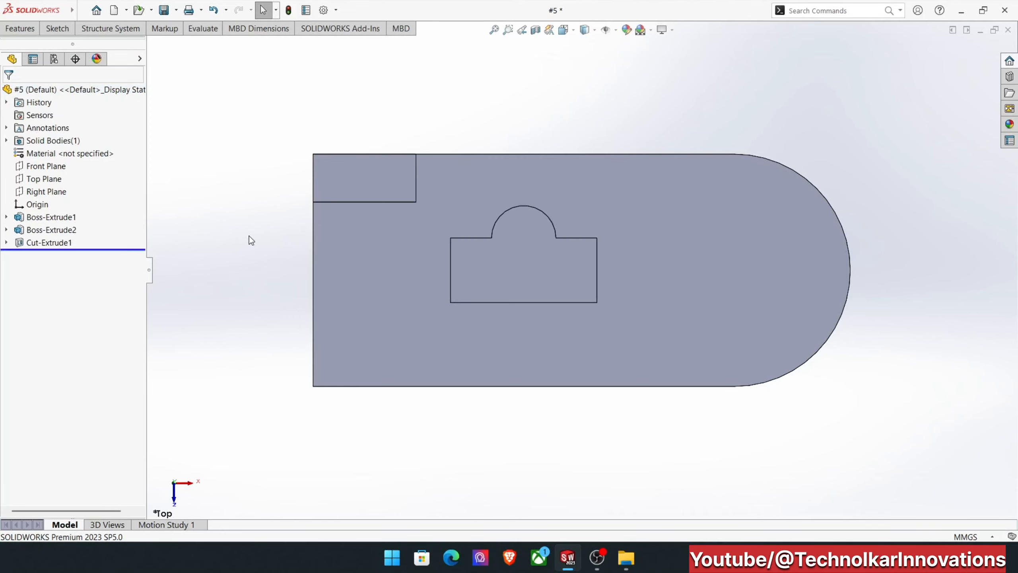
middle_click_drag(532, 282, 528, 205)
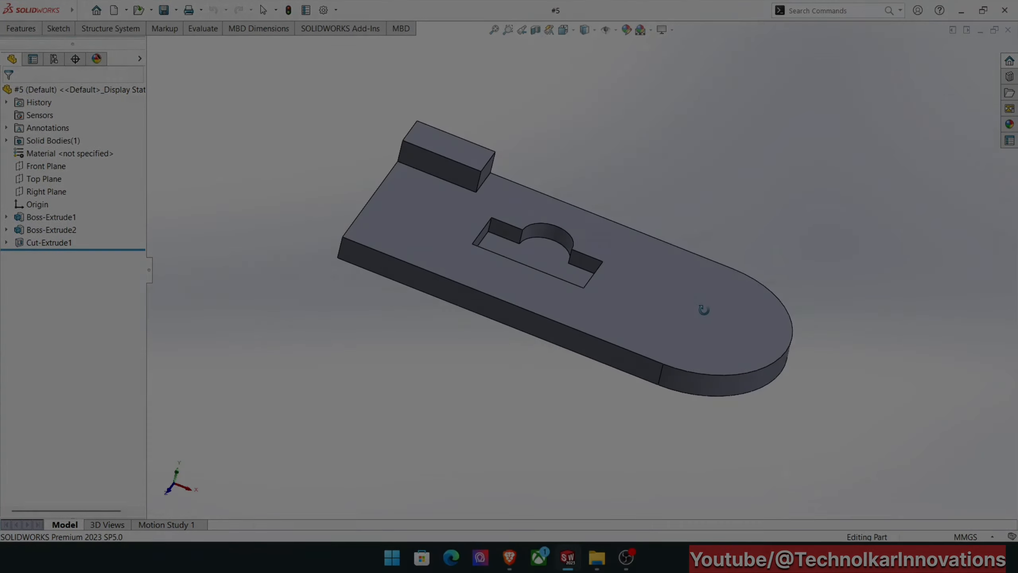
middle_click_drag(706, 302, 541, 266)
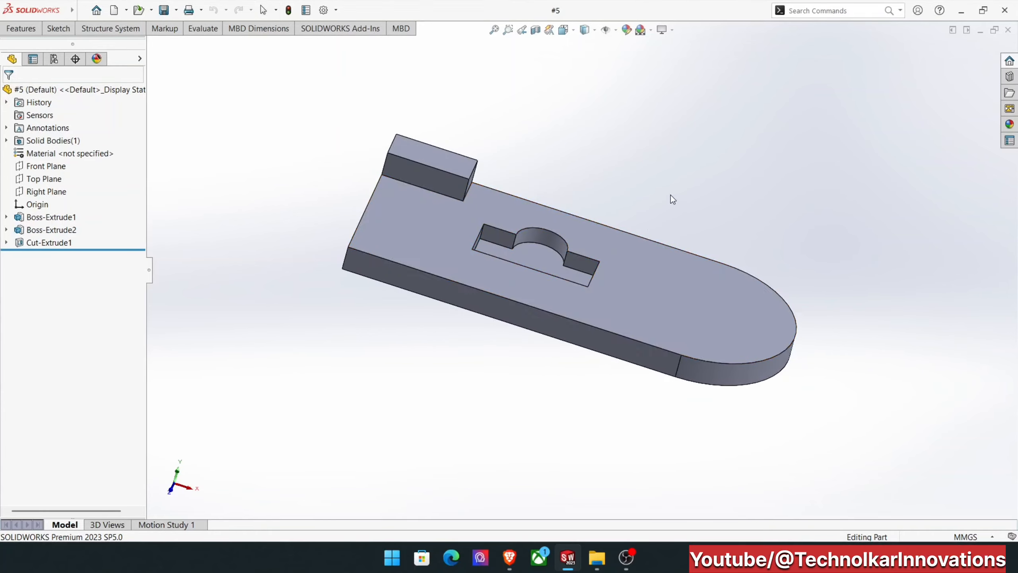
mouse_move(670, 195)
middle_mouse_down()
mouse_move(641, 207)
mouse_move(654, 190)
middle_mouse_up()
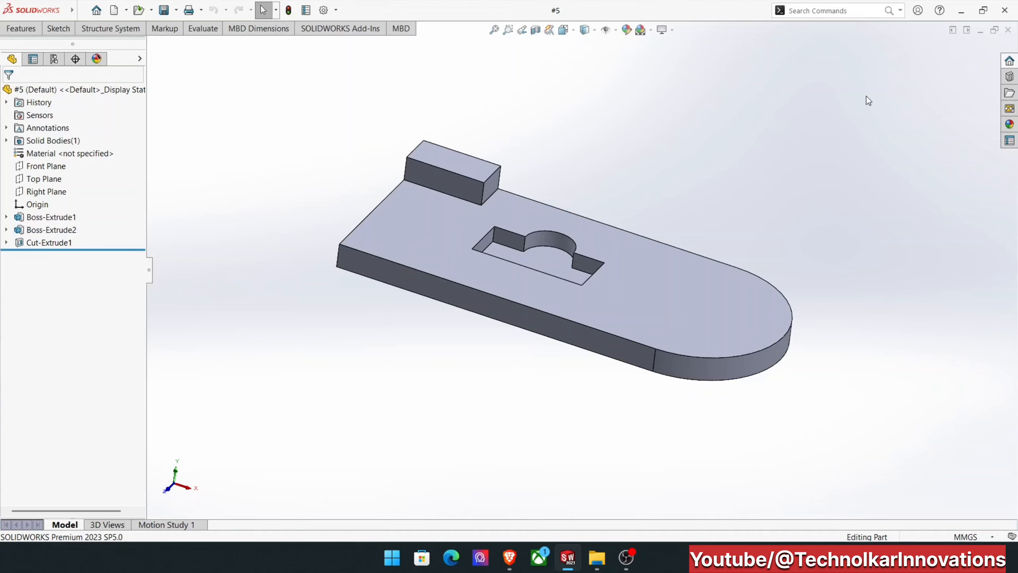
Close the current part and create a new part document.
left_click(1008, 30)
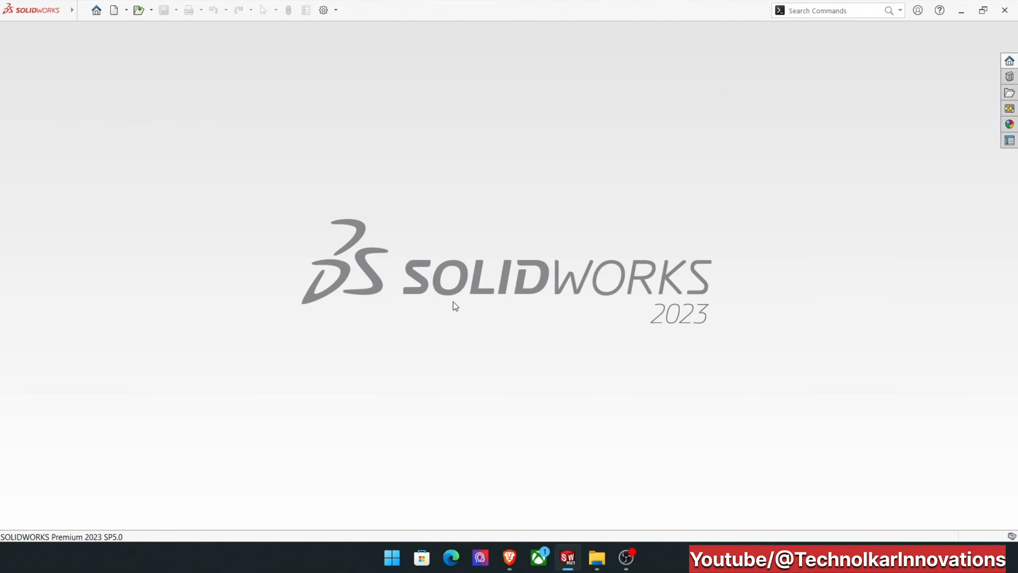
key("ctrl+n")
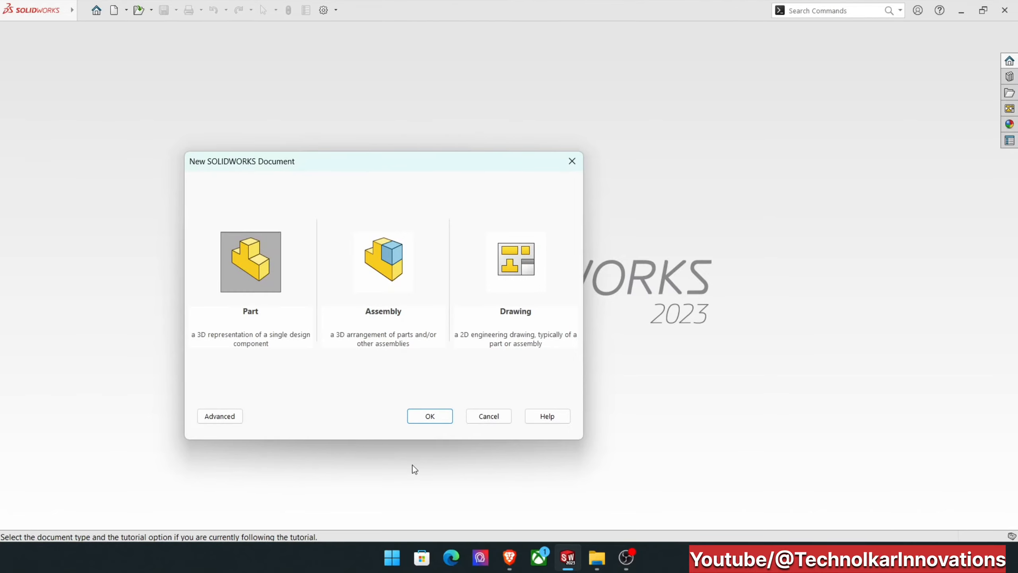
key("Return")
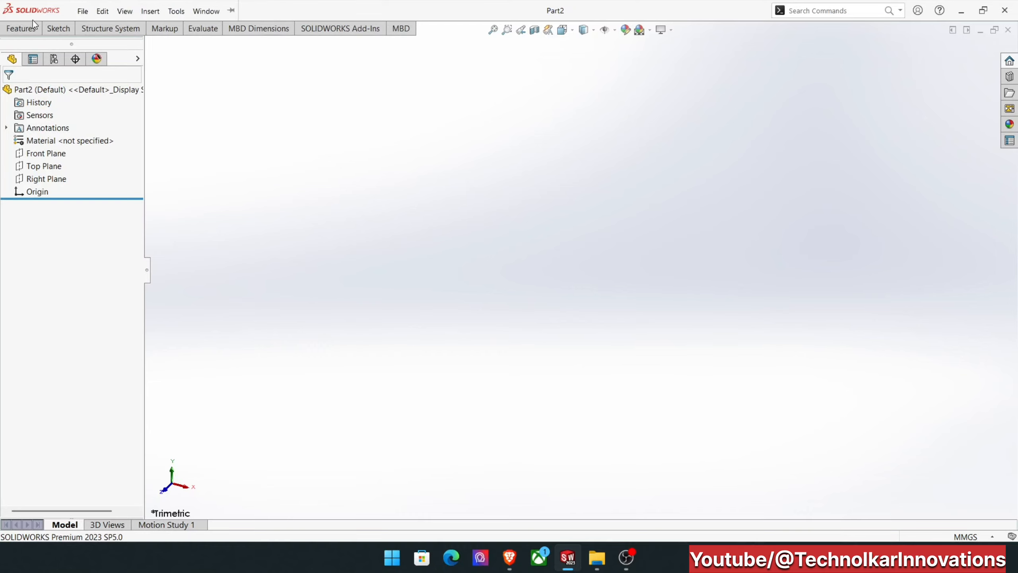
Start an Extruded Boss/Base sketch on the Right Plane and draw a long vertical line passing through the origin.
left_click(21, 28)
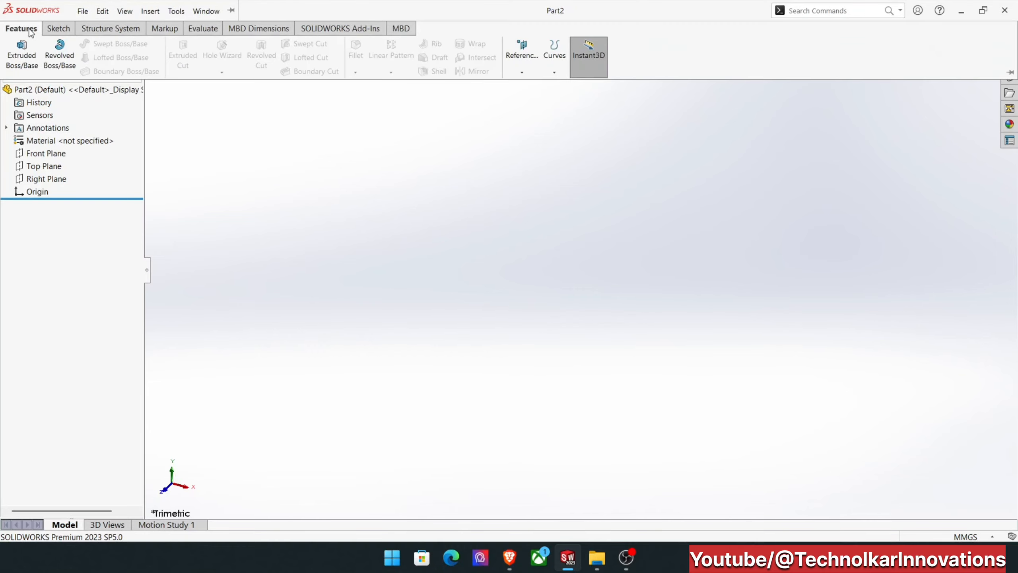
left_click(17, 64)
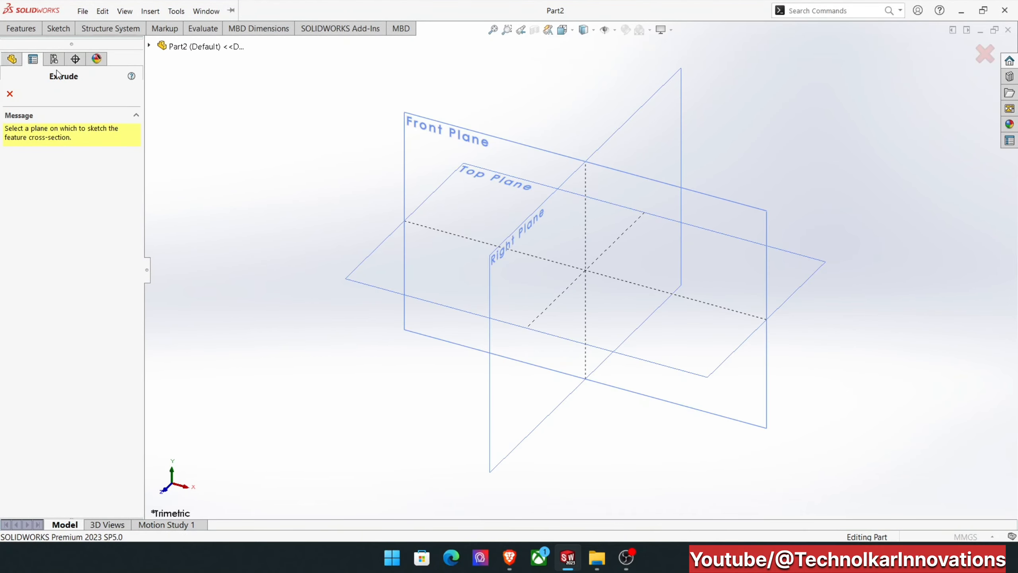
left_click(639, 134)
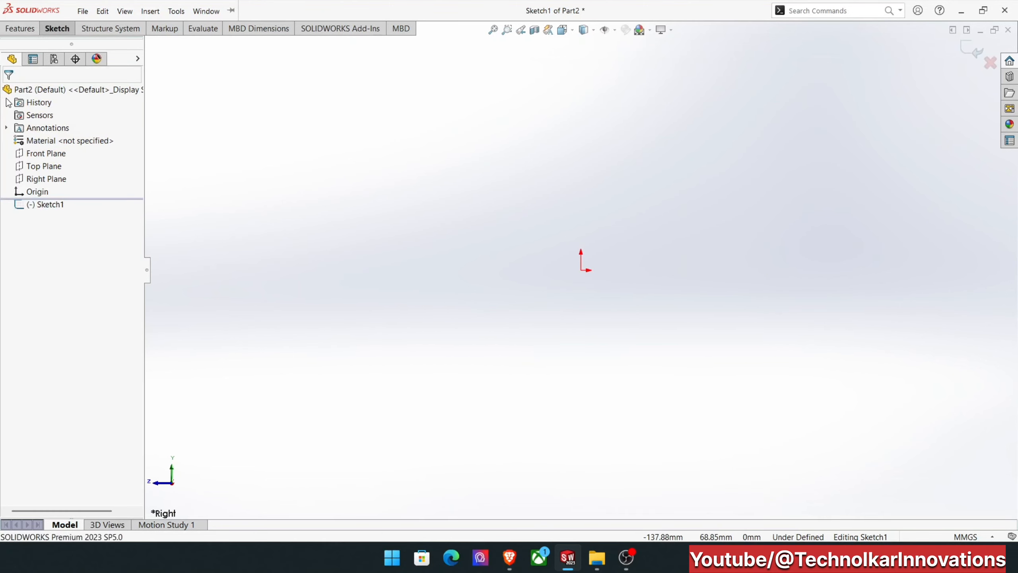
left_click(63, 30)
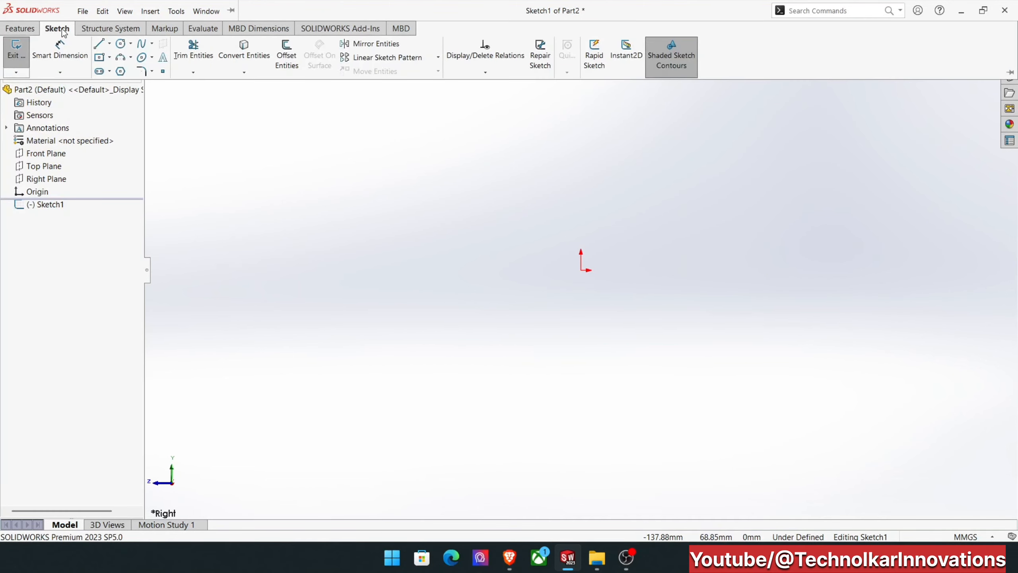
left_click(100, 44)
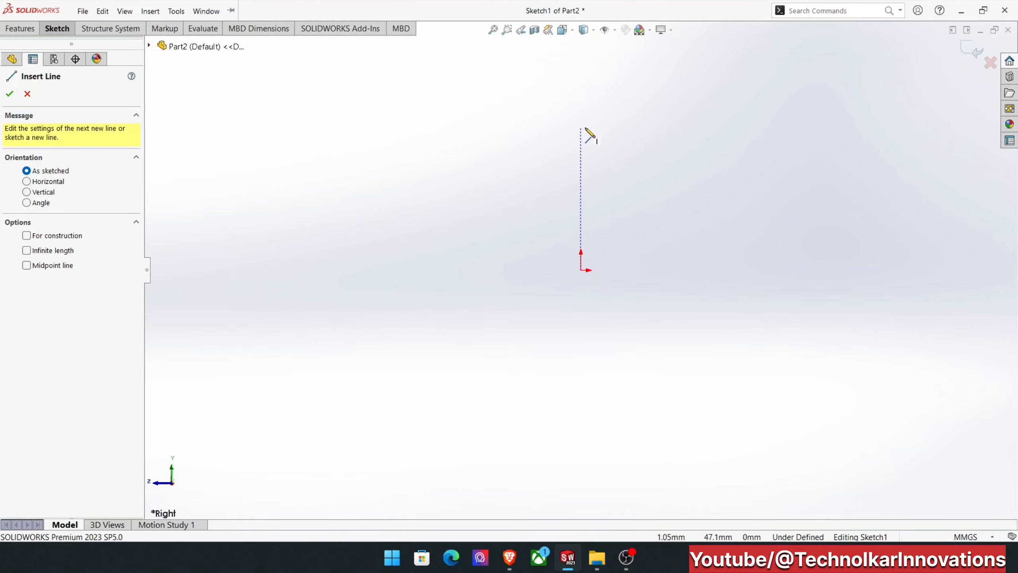
left_click(581, 106)
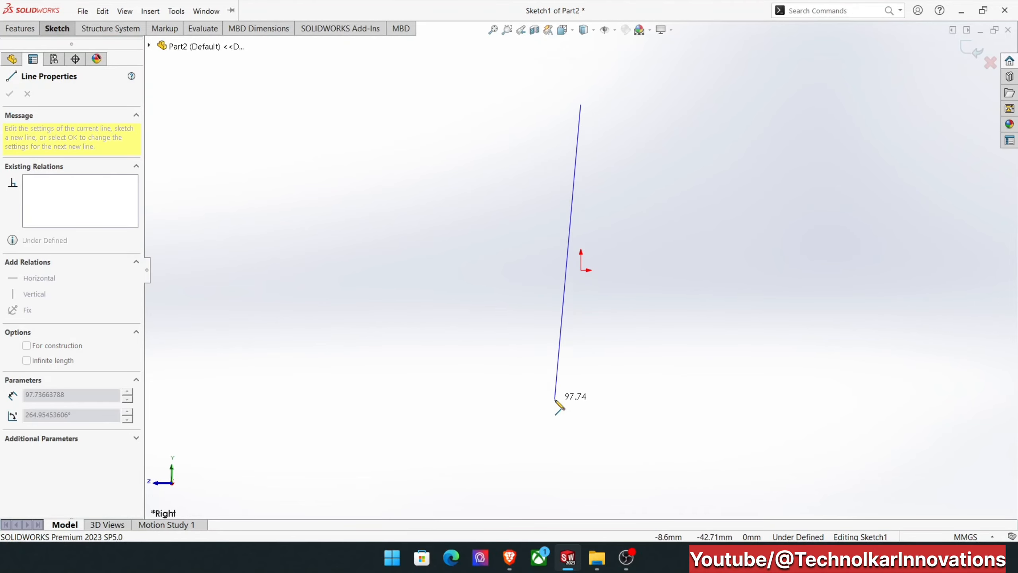
left_click(581, 451)
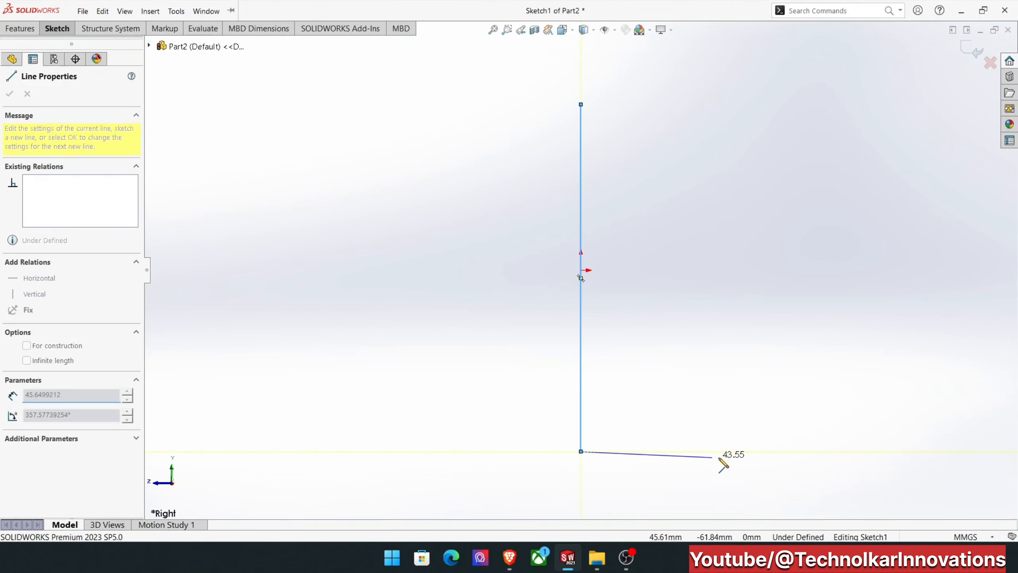
Continue the line chain with a bottom edge about 60 mm long and the two lower rectangular slots, each about 44 mm deep.
left_click(761, 450)
left_click(761, 415)
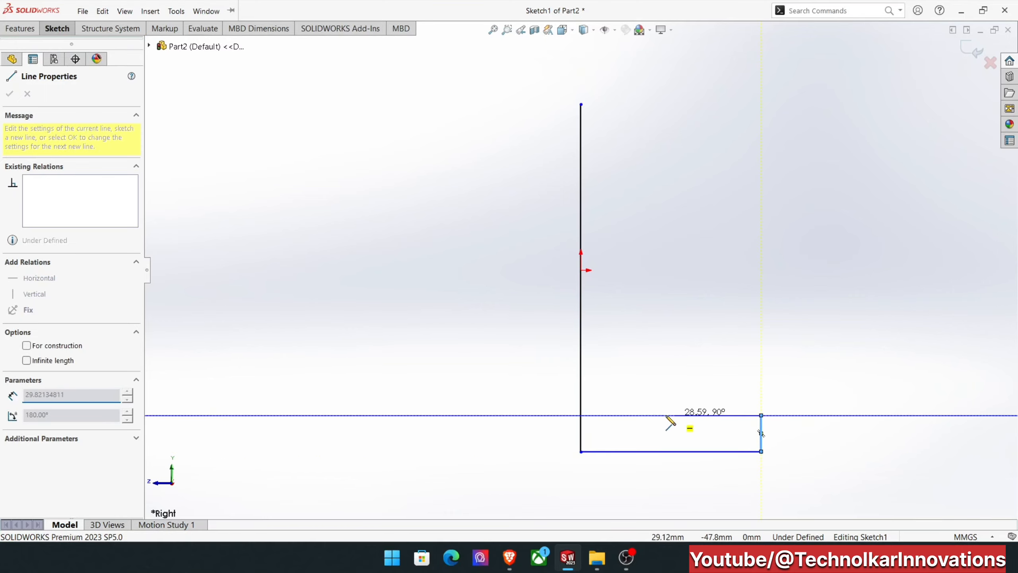
left_click(627, 415)
left_click(627, 372)
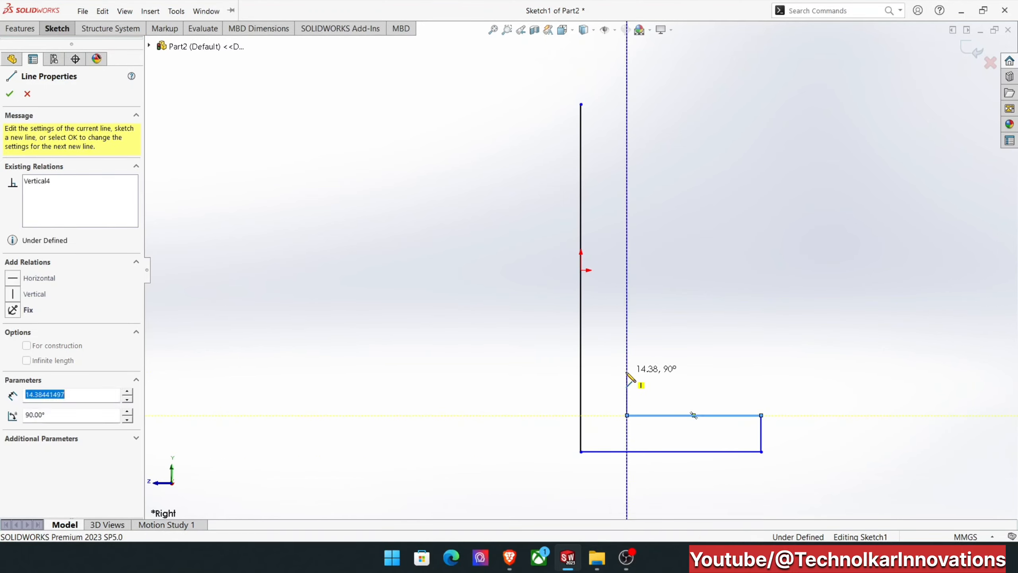
left_click(761, 371)
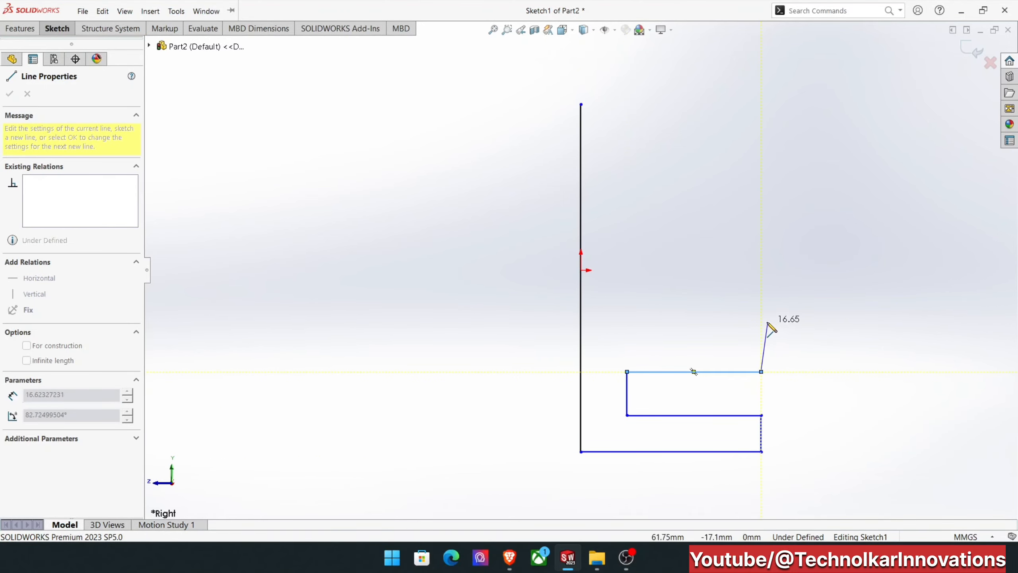
left_click(761, 323)
left_click(627, 324)
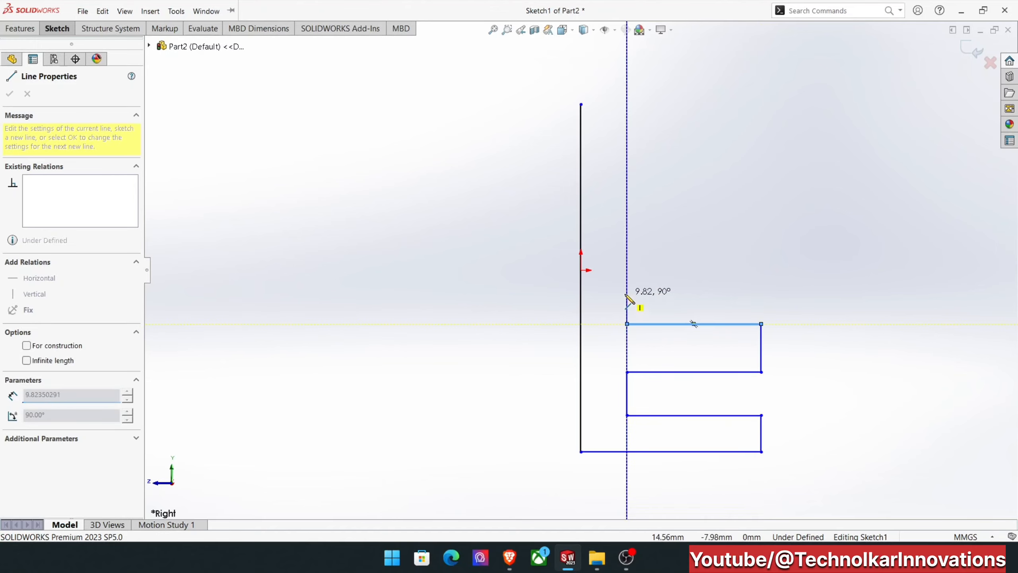
left_click(626, 282)
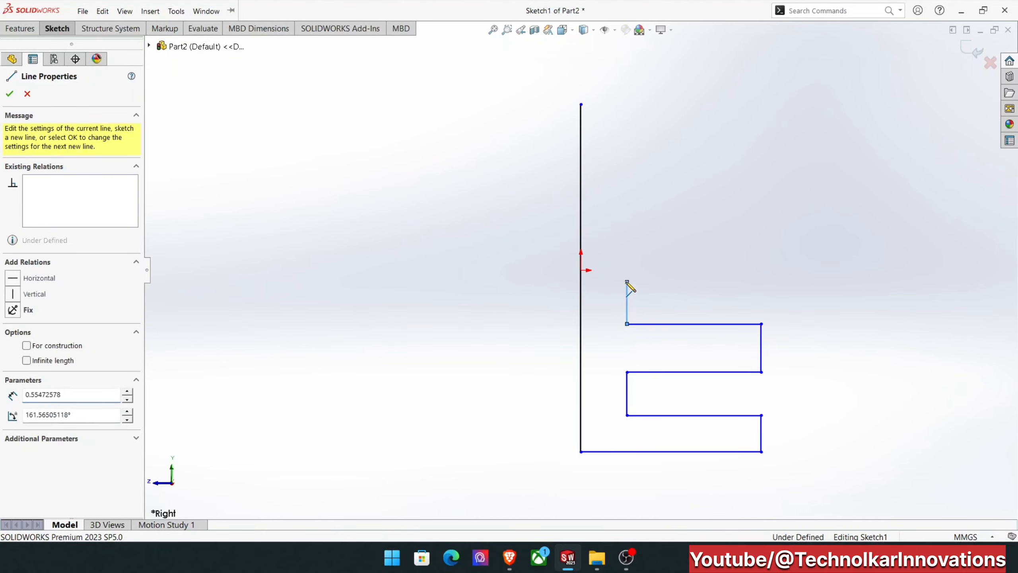
left_click(761, 282)
Add the two upper slots at the same depth, close the profile at the vertical line's upper end, and end the Line tool.
left_click(761, 230)
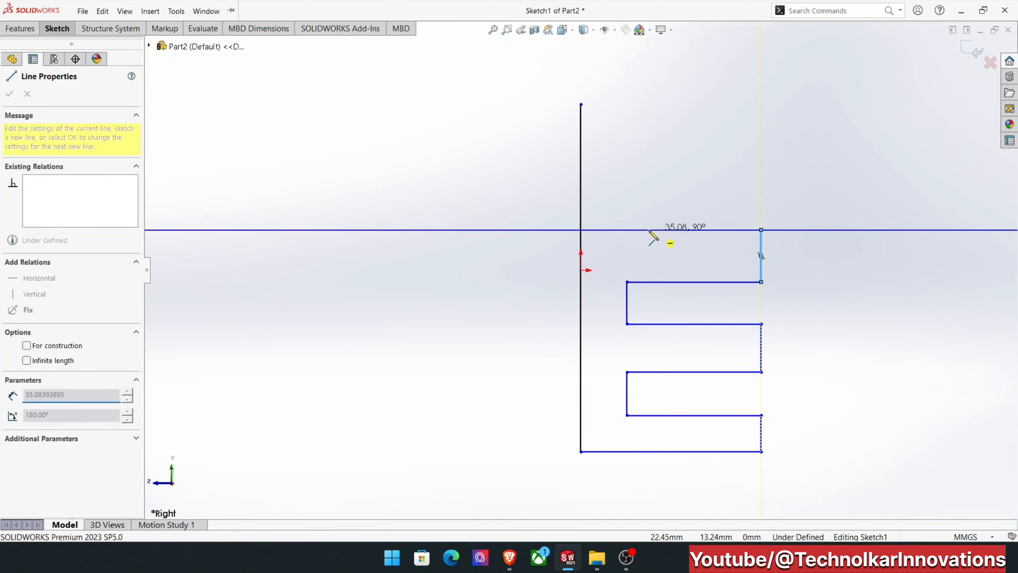
left_click(627, 229)
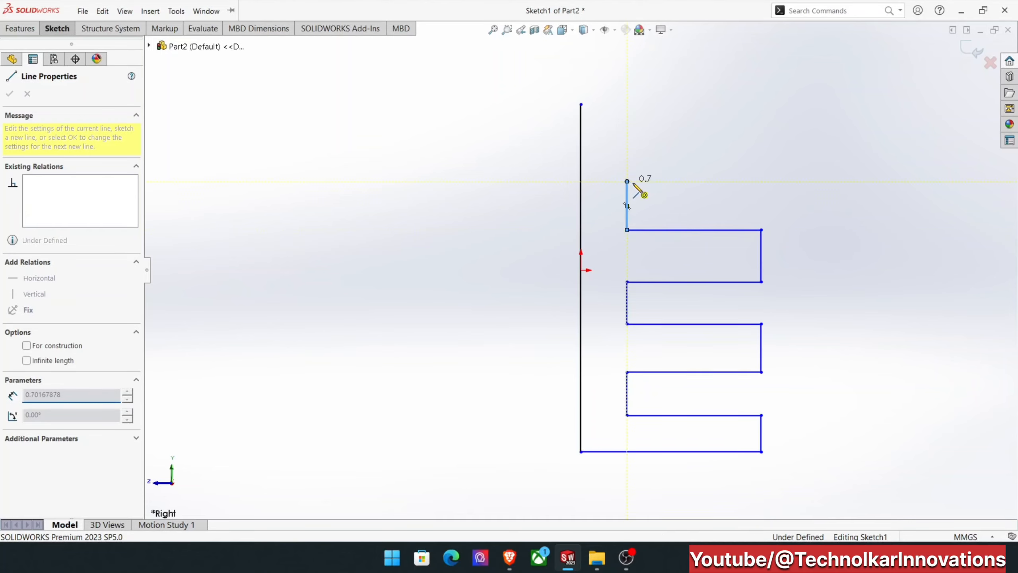
left_click(626, 181)
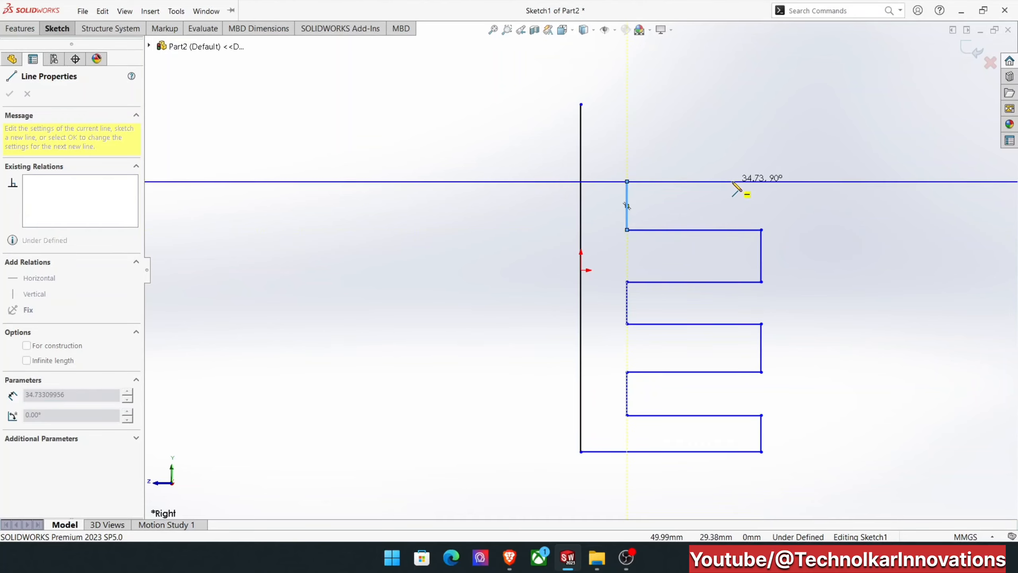
left_click(761, 181)
left_click(761, 142)
left_click(626, 141)
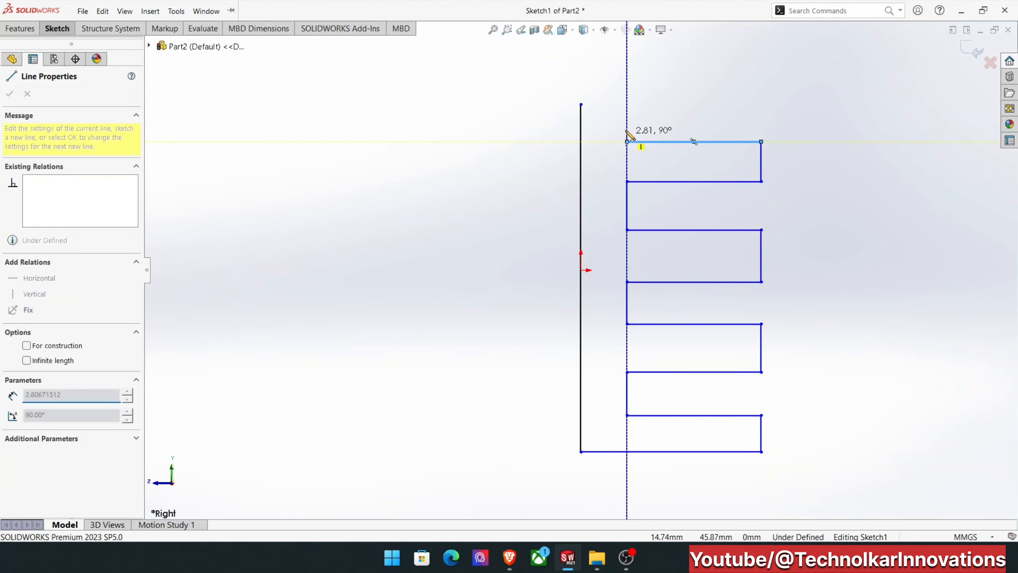
left_click(626, 120)
left_click(761, 121)
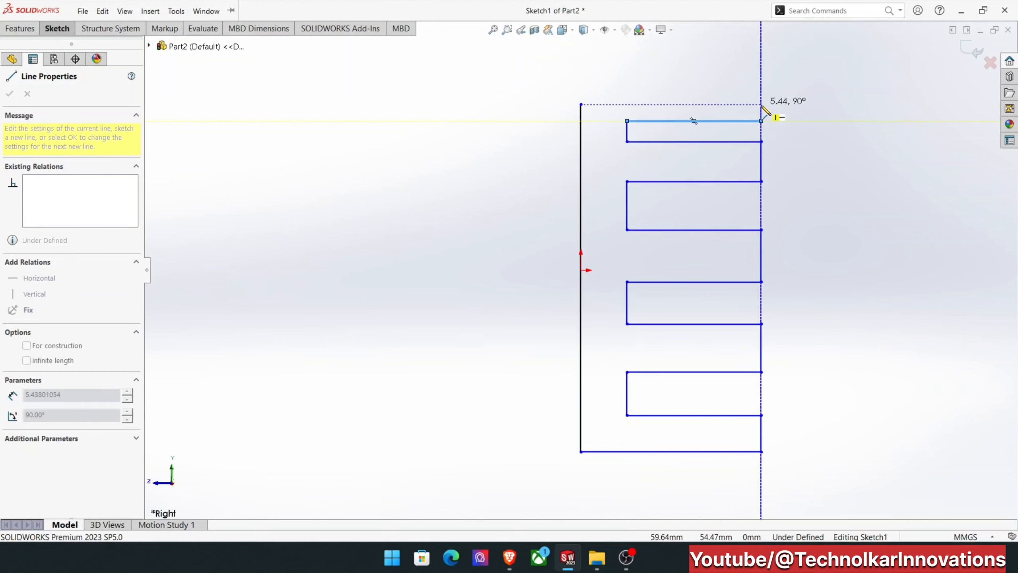
left_click(761, 104)
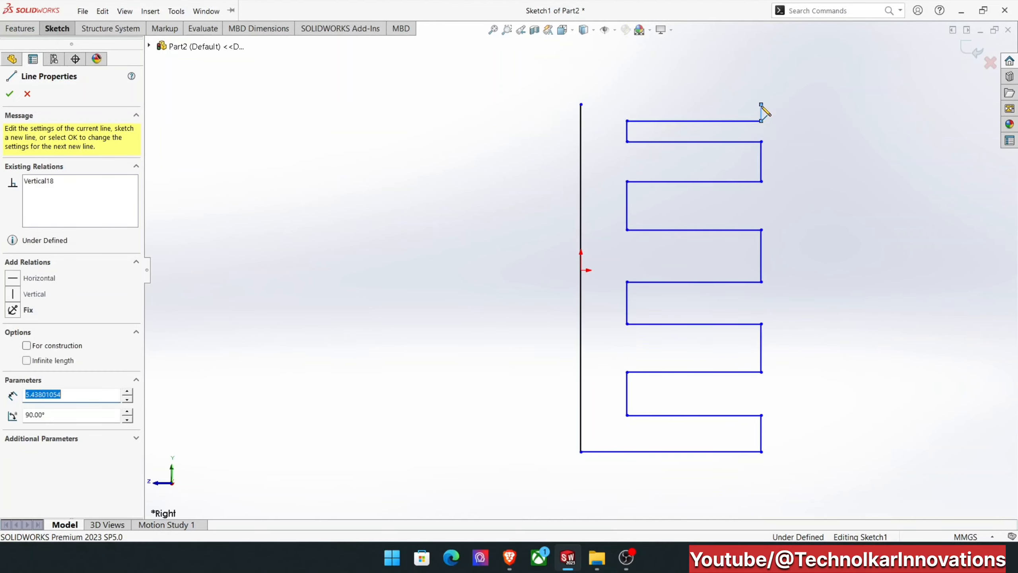
left_click(581, 103)
right_click(519, 106)
left_click(539, 113)
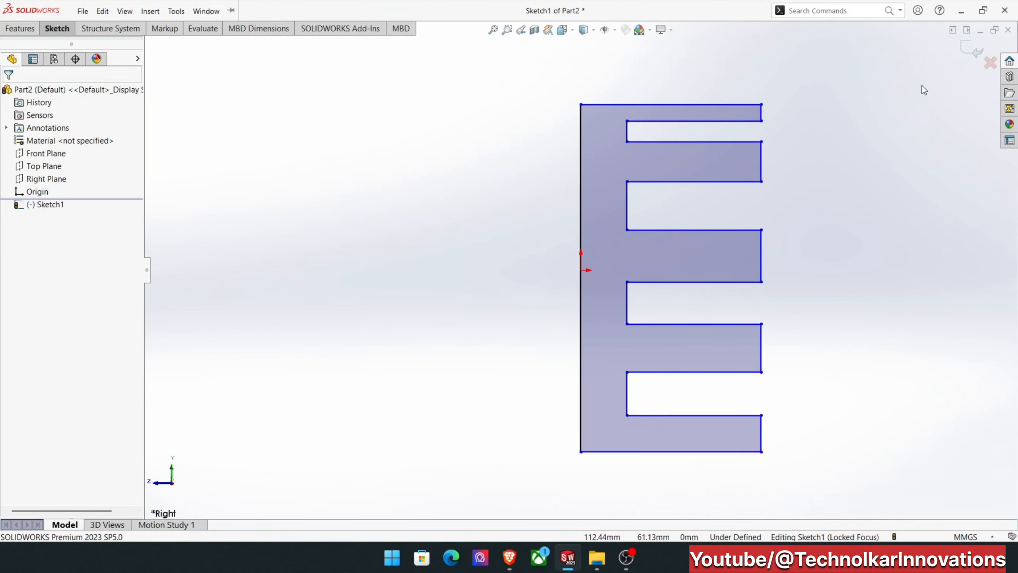
Exit the sketch and extrude the comb-shaped profile 50 mm with the Mid Plane end condition.
left_click(971, 52)
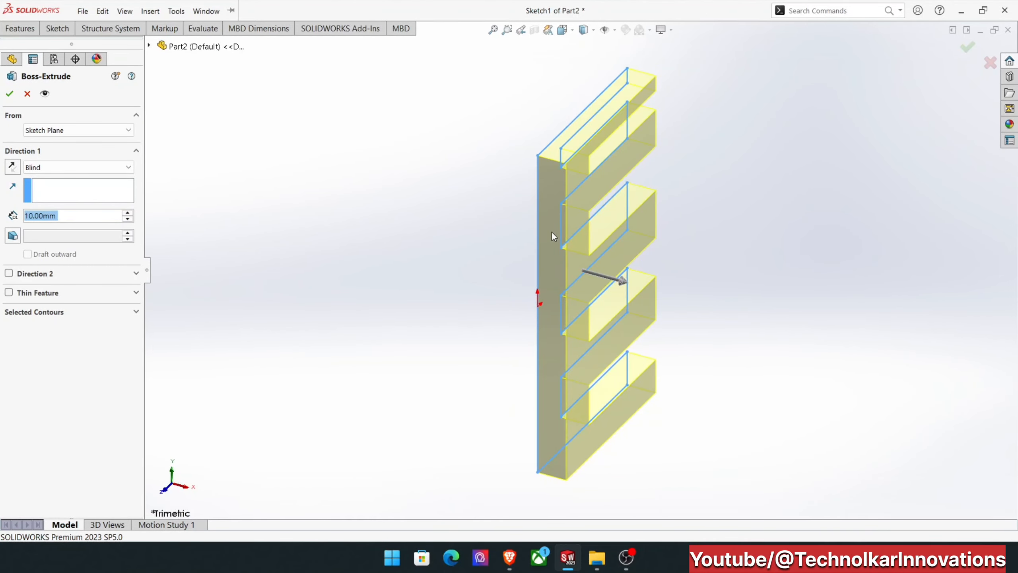
left_click(50, 168)
left_click(43, 226)
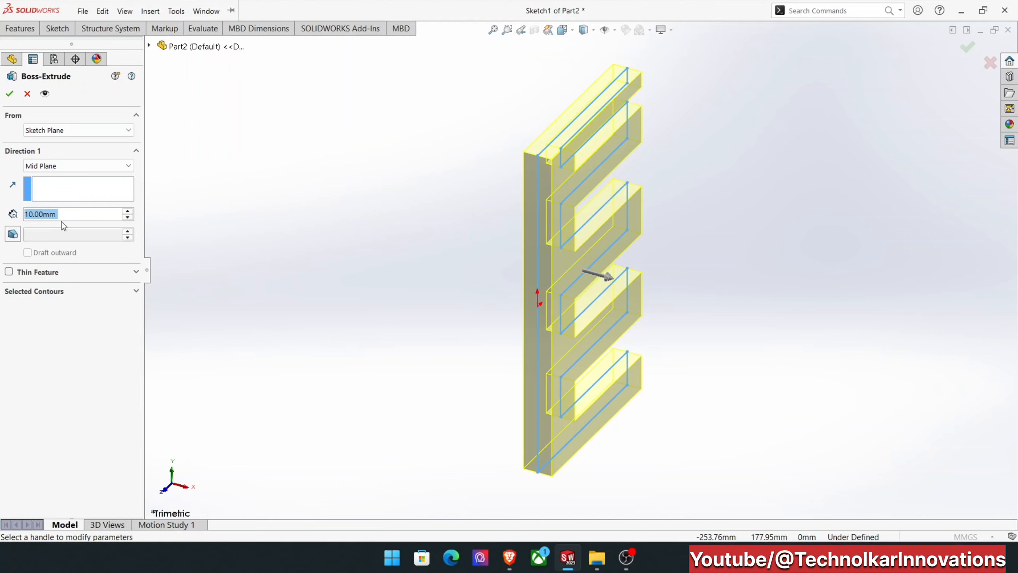
type("50")
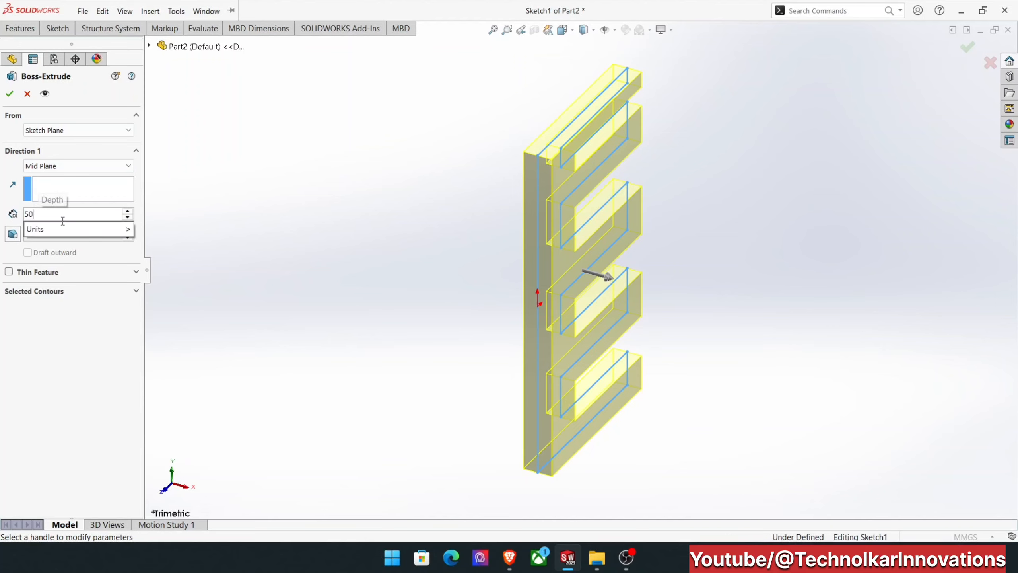
key("Return")
key("Return")
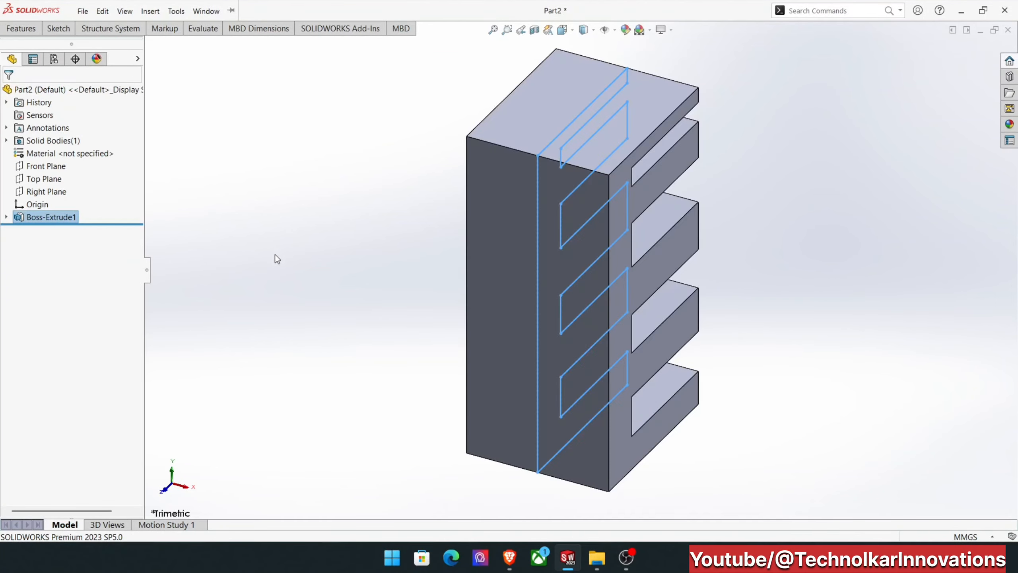
Start an Extruded Cut on the block's top face and sketch a center rectangle about 24 by 16 mm, its center aligned vertically with the origin.
left_click(742, 198)
mouse_move(740, 196)
middle_mouse_down()
mouse_move(633, 235)
mouse_move(557, 141)
mouse_move(432, 73)
mouse_move(607, 107)
mouse_move(572, 192)
middle_mouse_up()
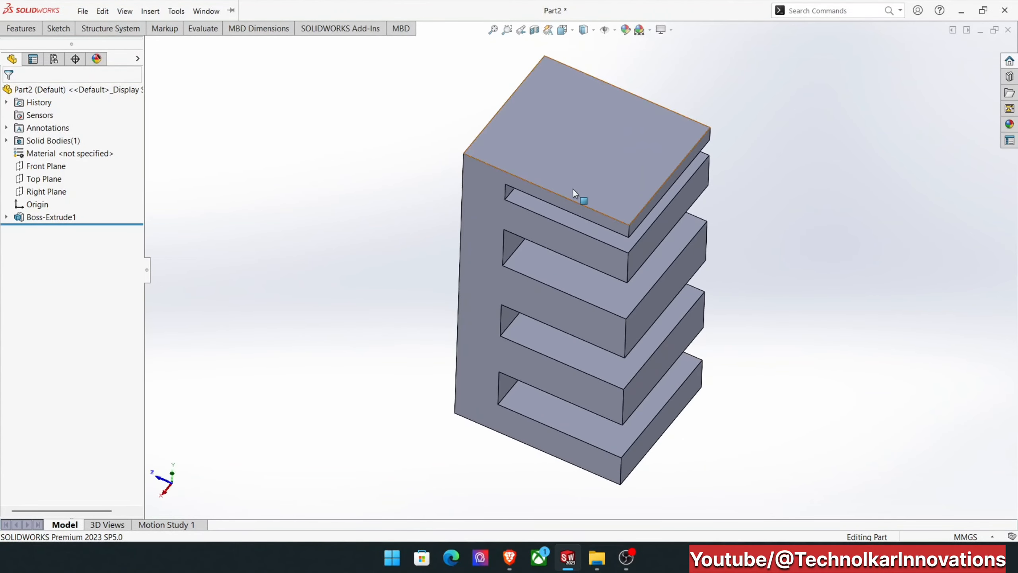
key("ctrl+7")
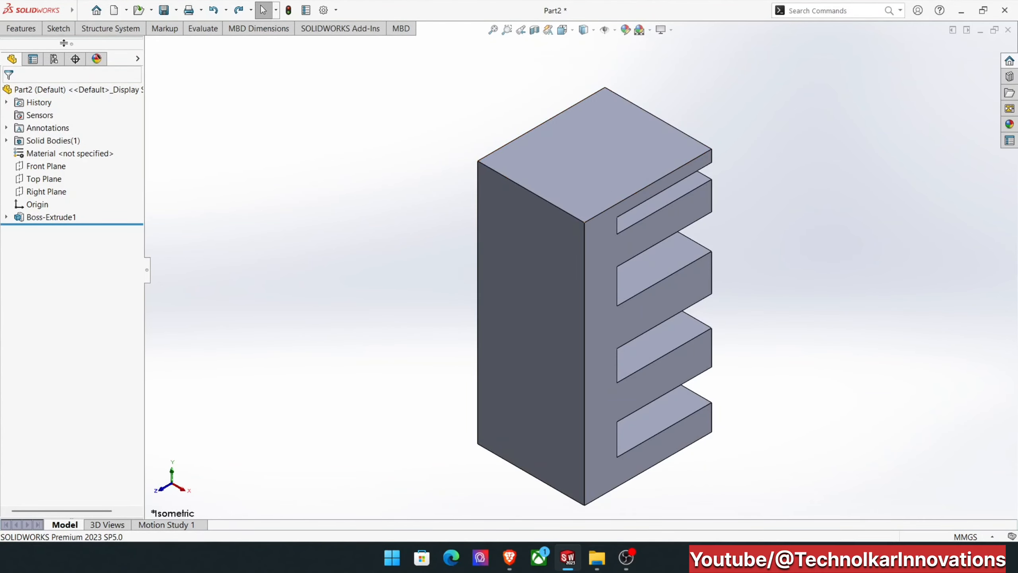
left_click(21, 28)
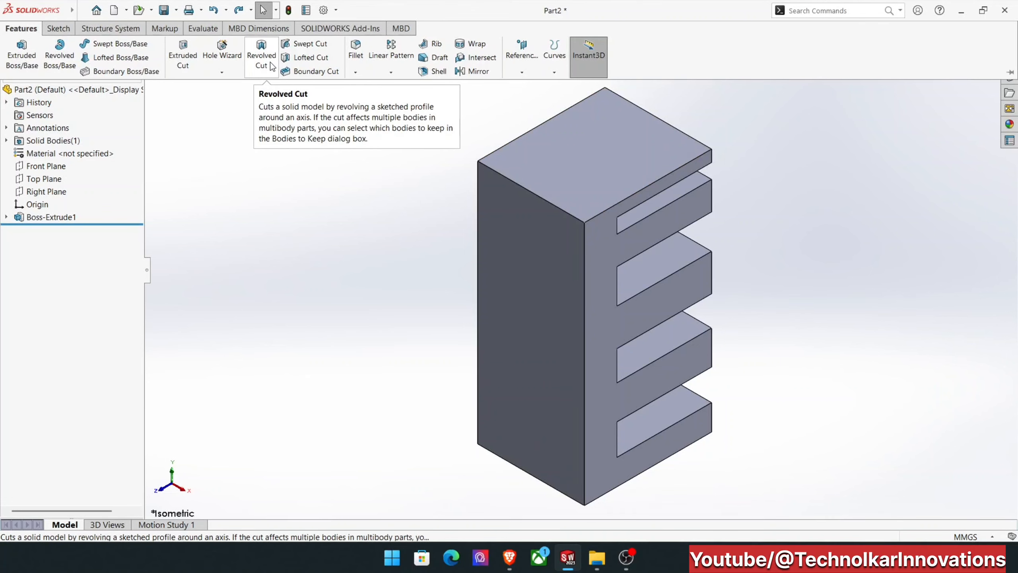
left_click(177, 57)
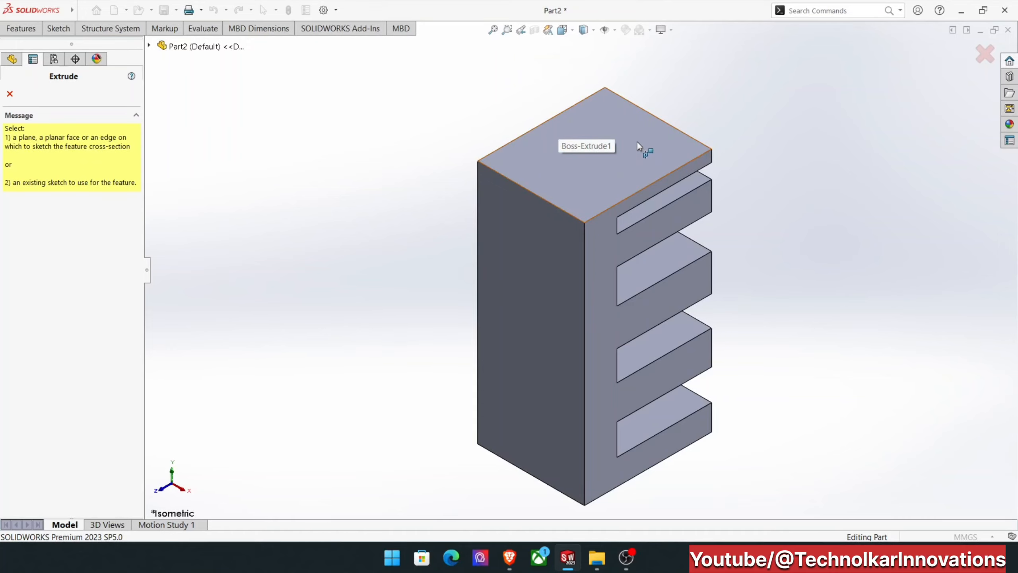
left_click(598, 163)
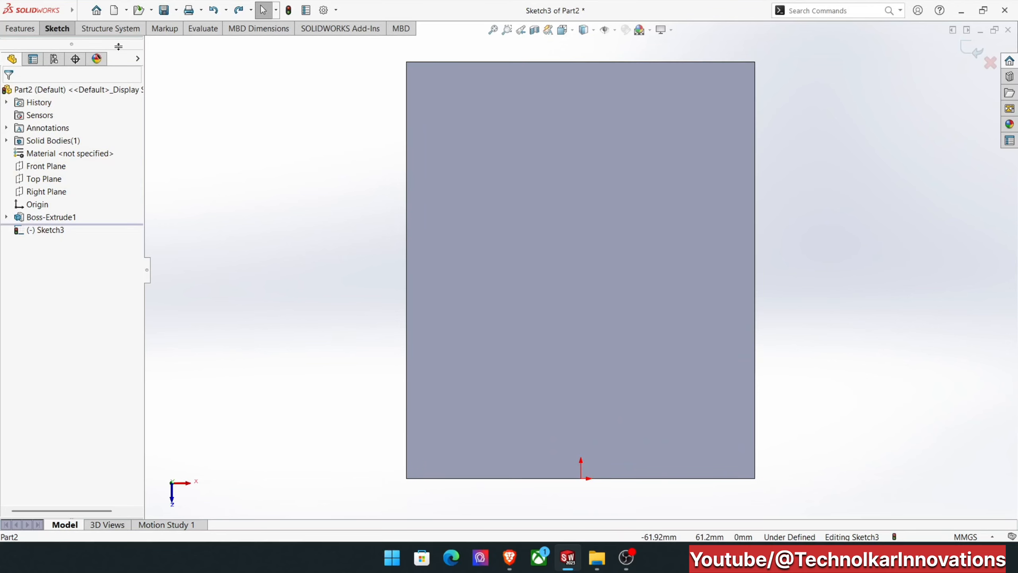
left_click(66, 32)
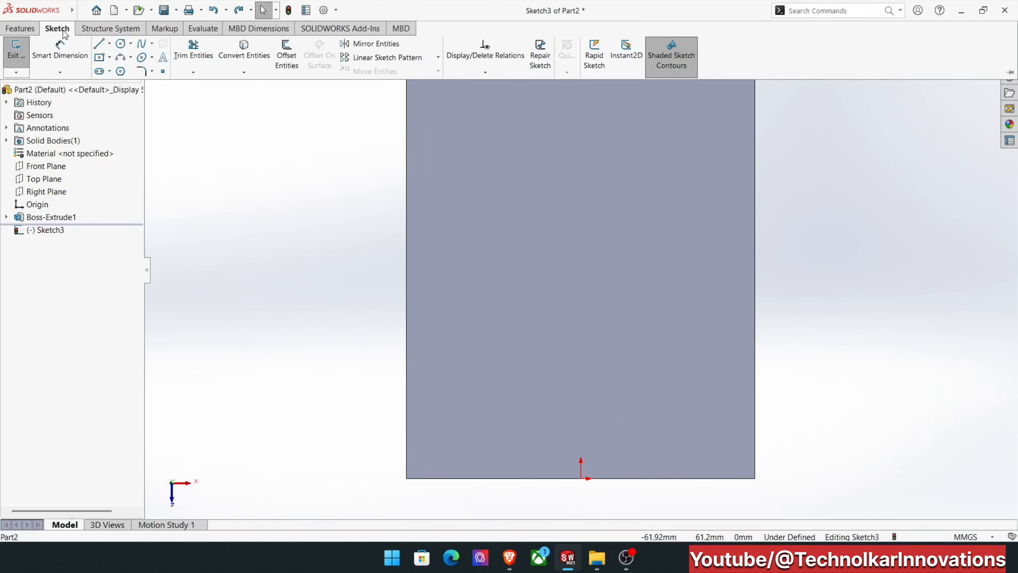
left_click(99, 58)
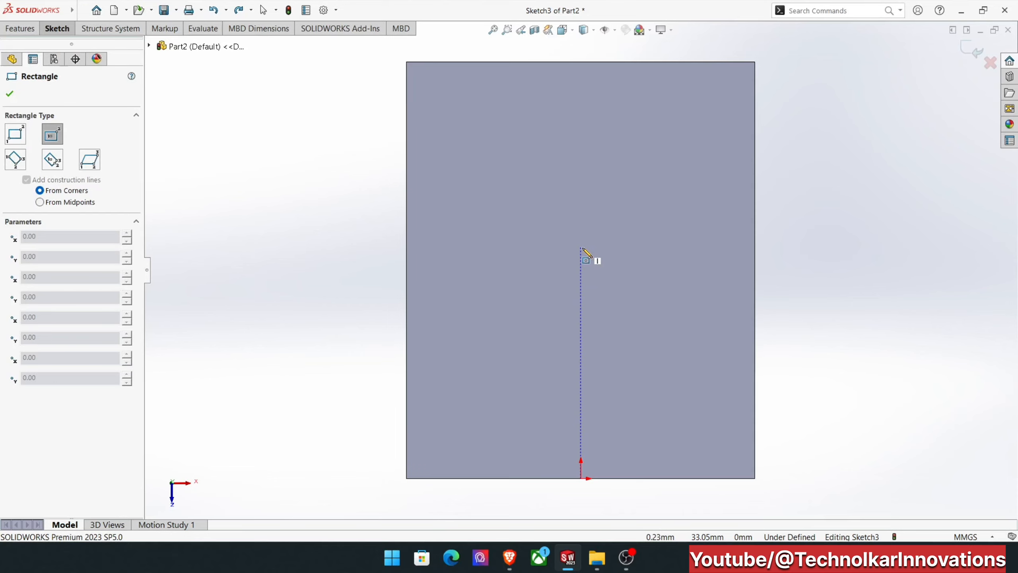
left_click(581, 247)
left_click(496, 191)
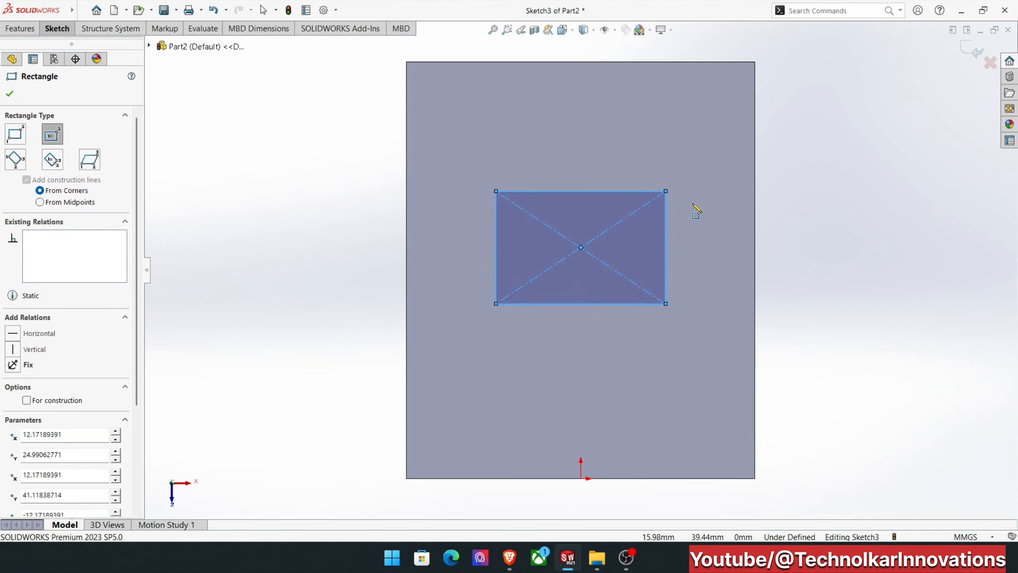
Exit the rectangle sketch and set the Blind cut depth to 90 mm.
left_click(967, 51)
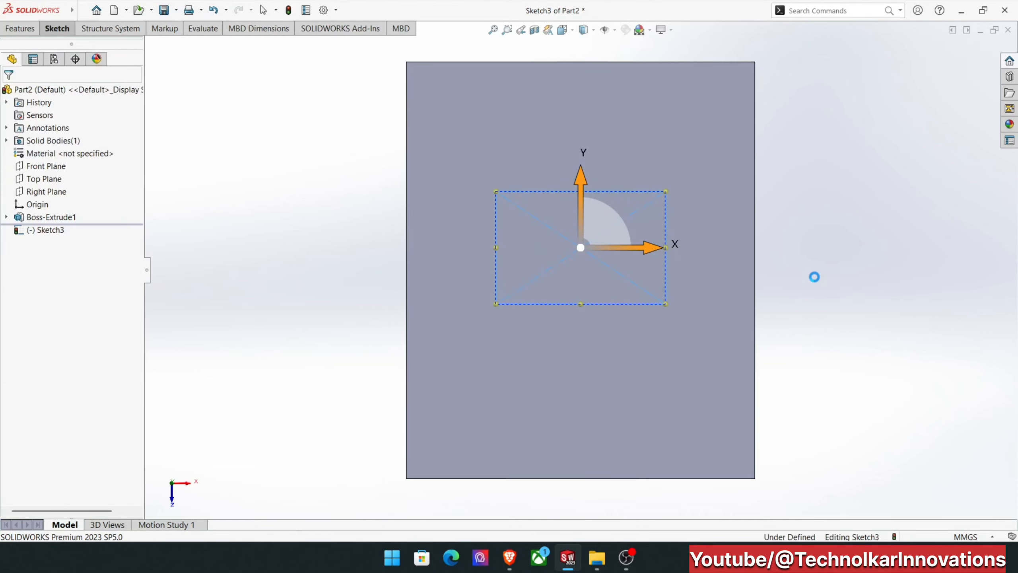
mouse_move(814, 277)
middle_mouse_down()
mouse_move(820, 216)
mouse_move(823, 234)
mouse_move(780, 194)
mouse_move(733, 211)
mouse_move(549, 156)
mouse_move(154, 171)
middle_mouse_up()
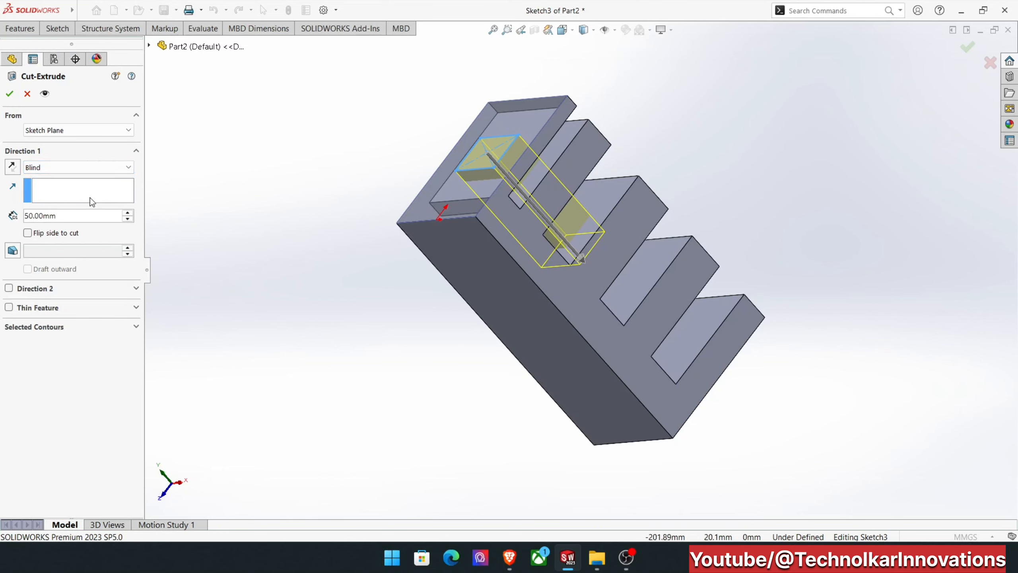
left_click_drag(73, 220, 10, 222)
type("90")
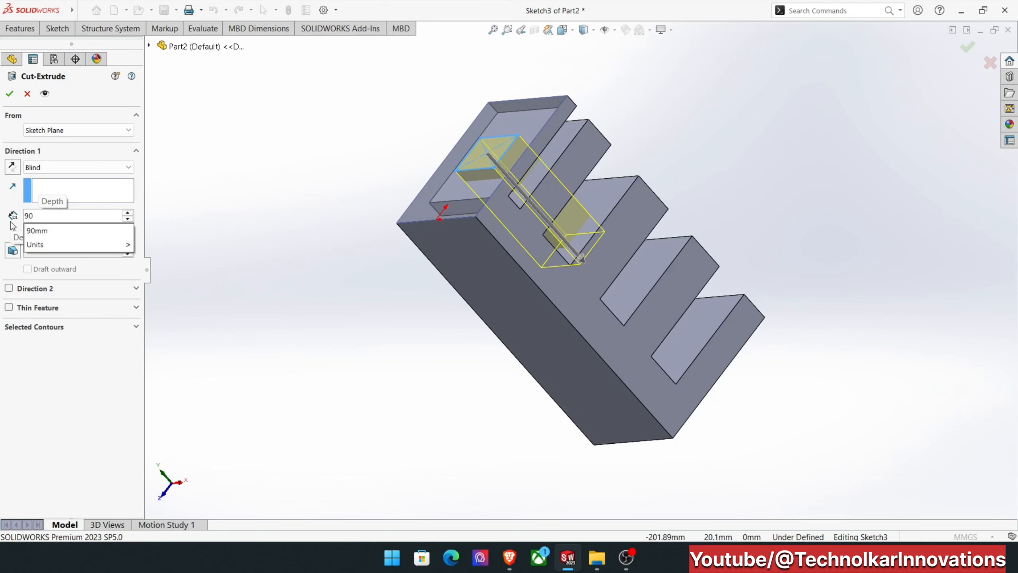
key("Return")
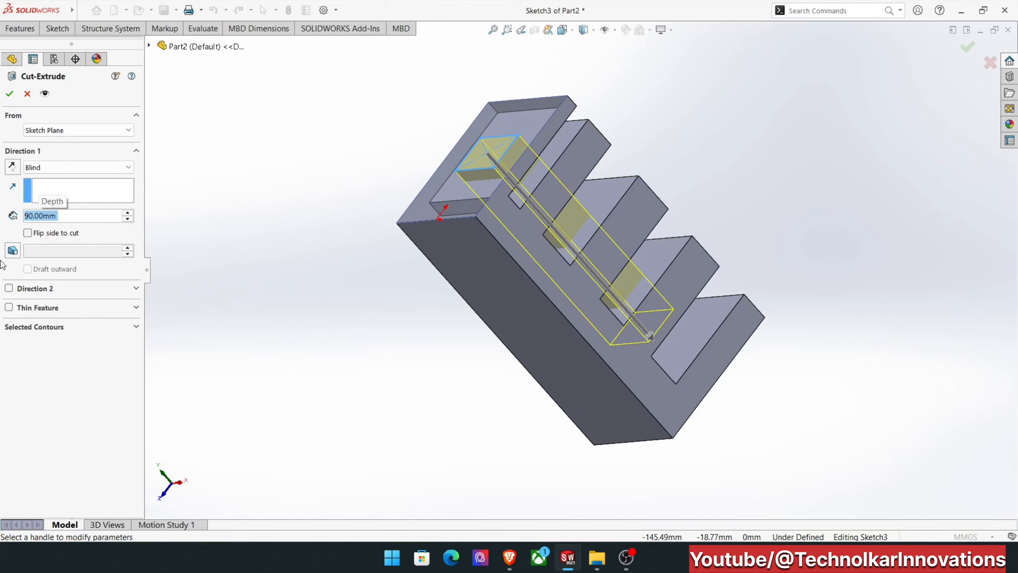
Reverse the cut direction away from the block, and flip it back into the material.
left_click(13, 168)
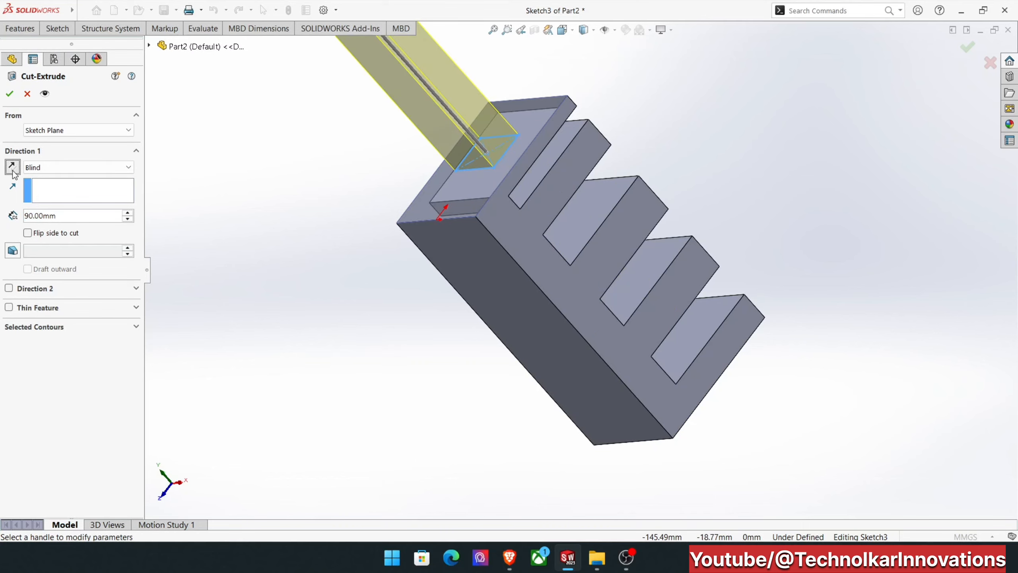
scroll(372, 246, "up", 3)
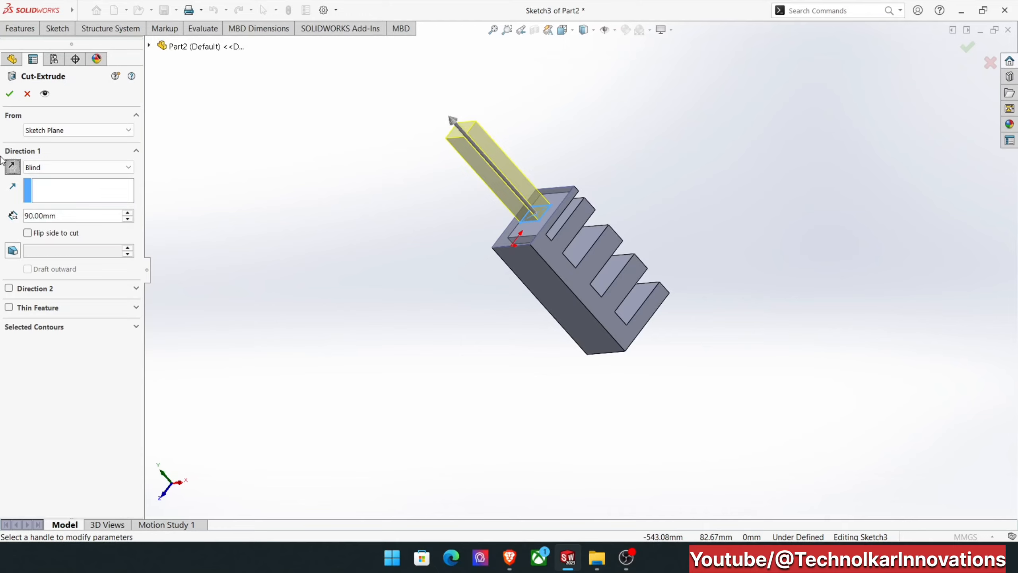
left_click(12, 166)
middle_click_drag(417, 222, 405, 261)
scroll(573, 228, "down", 2)
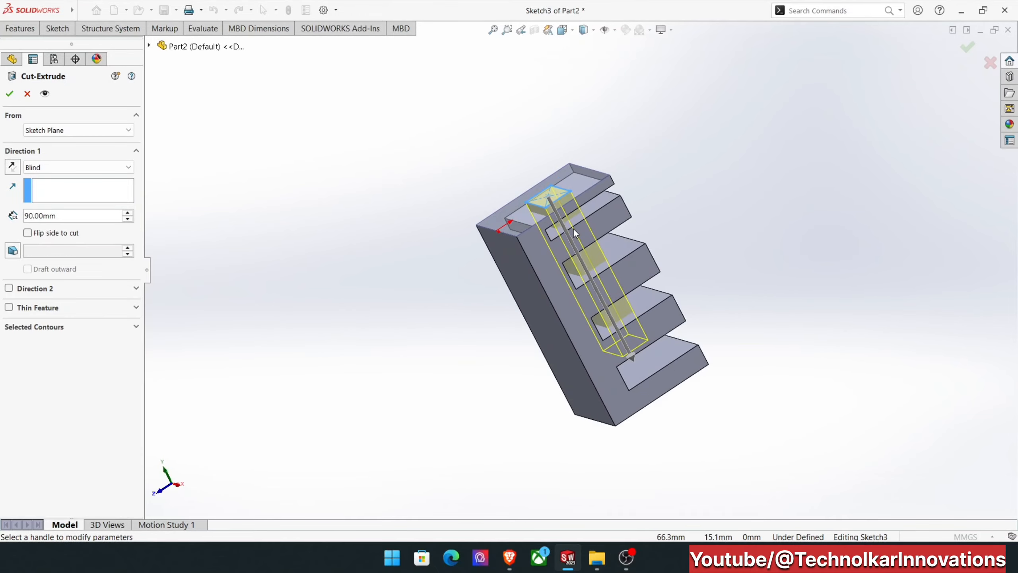
Switch the cut's end condition to Through All and examine its preview at the block's bottom end.
left_click(61, 168)
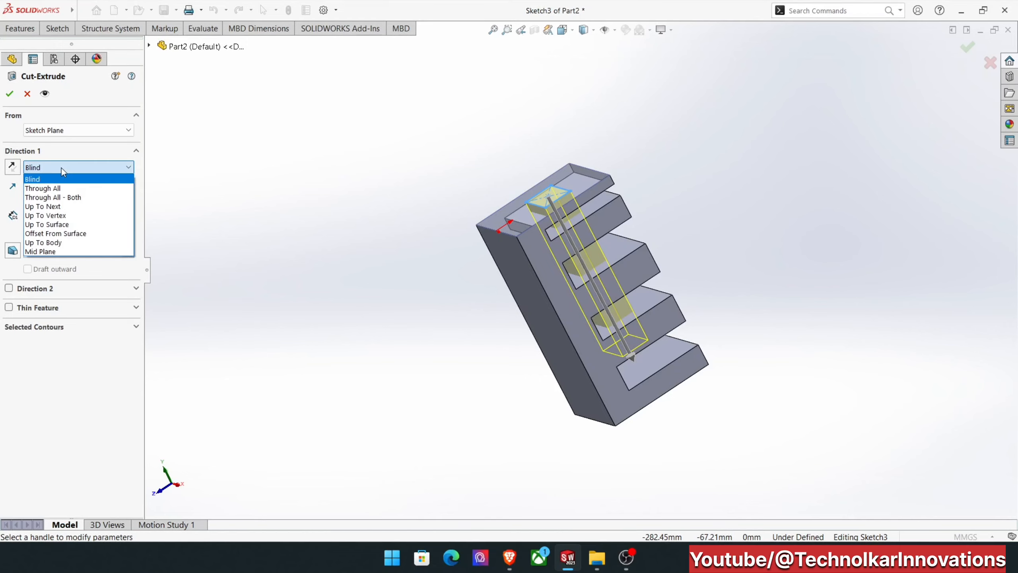
left_click(54, 188)
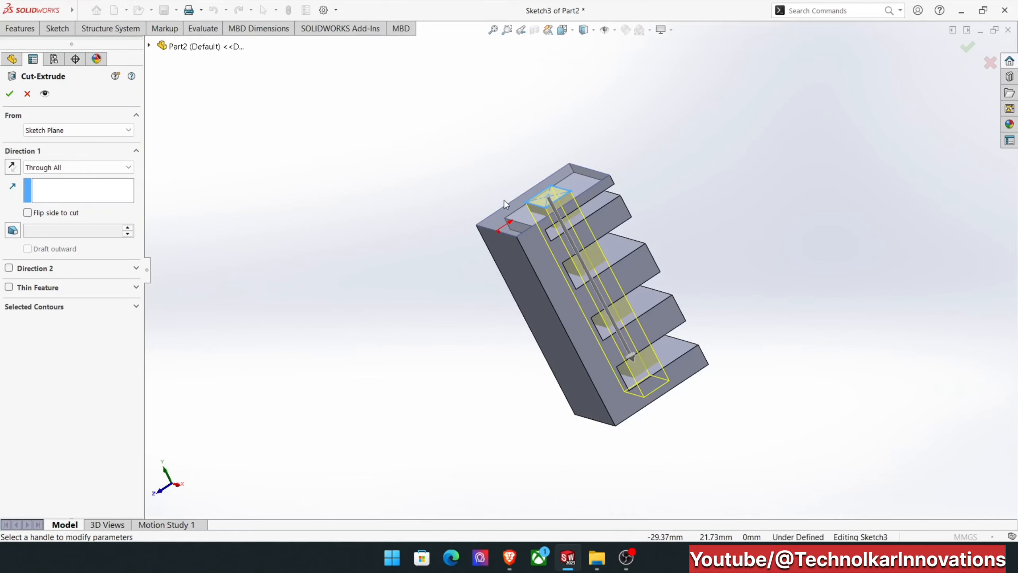
middle_click_drag(641, 385, 711, 387)
scroll(664, 352, "down", 5)
scroll(664, 353, "down", 3)
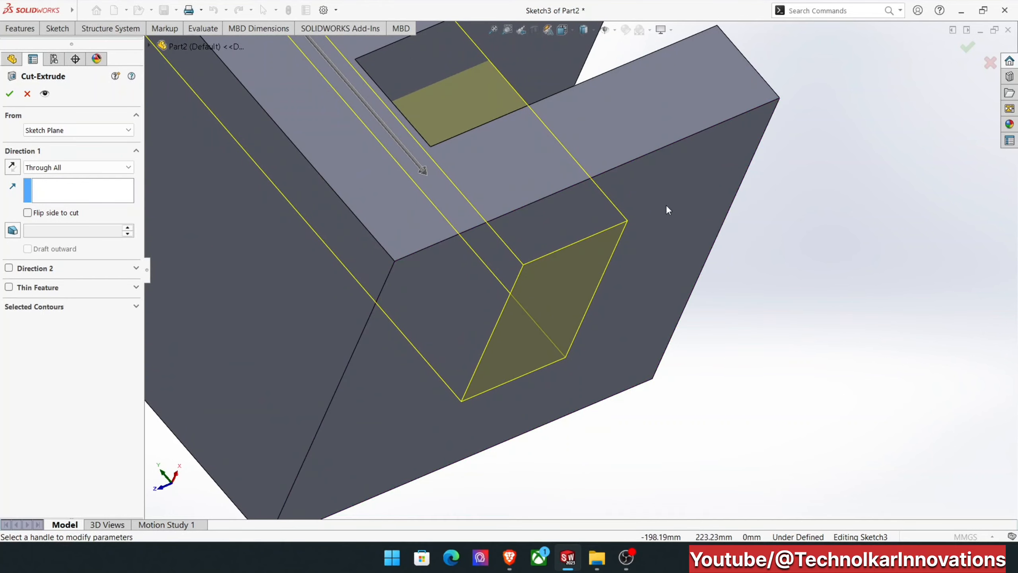
scroll(601, 321, "up", 8)
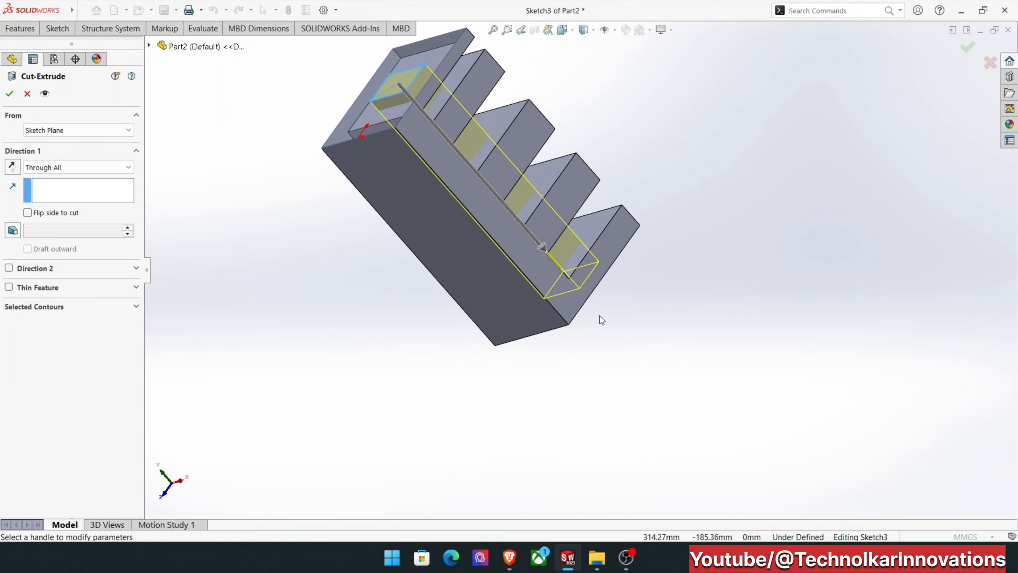
Set the cut's end condition to Through All - Both so that it runs in both directions.
left_click(46, 168)
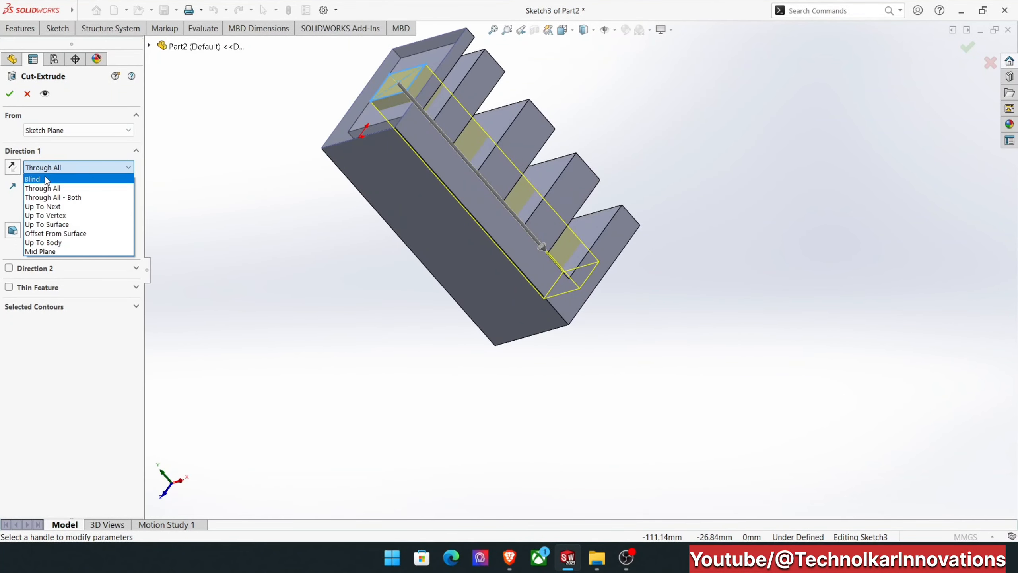
left_click(49, 198)
scroll(348, 230, "up", 5)
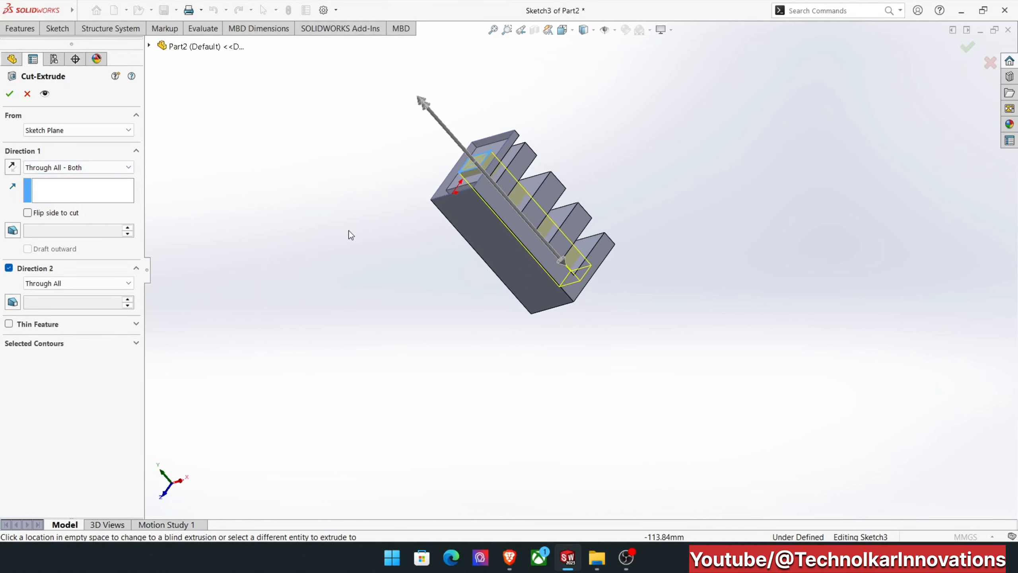
scroll(507, 227, "down", 5)
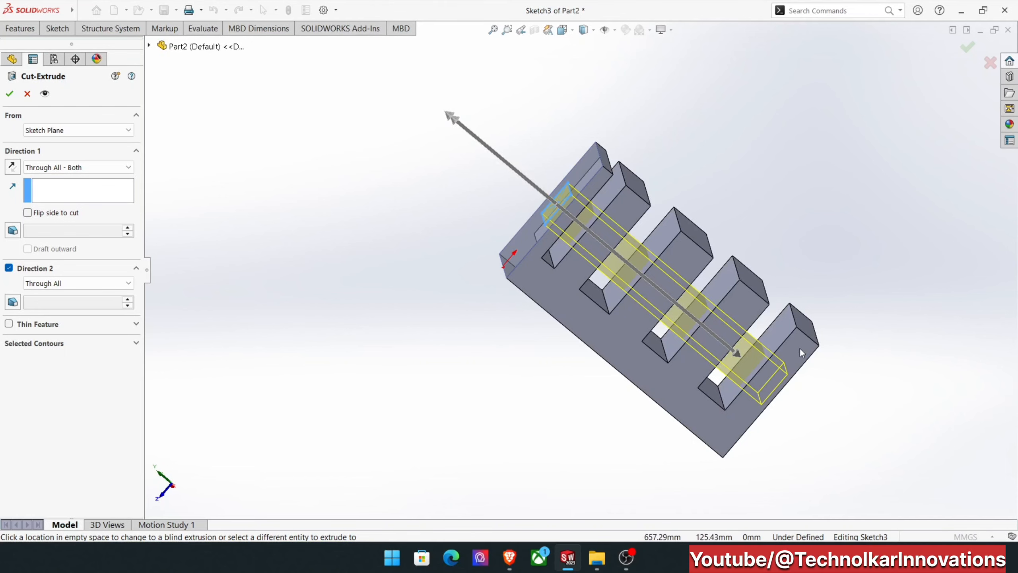
Change Direction 1 of the cut to Up To Next and examine its preview at the thin top tooth.
left_click(84, 172)
left_click(81, 205)
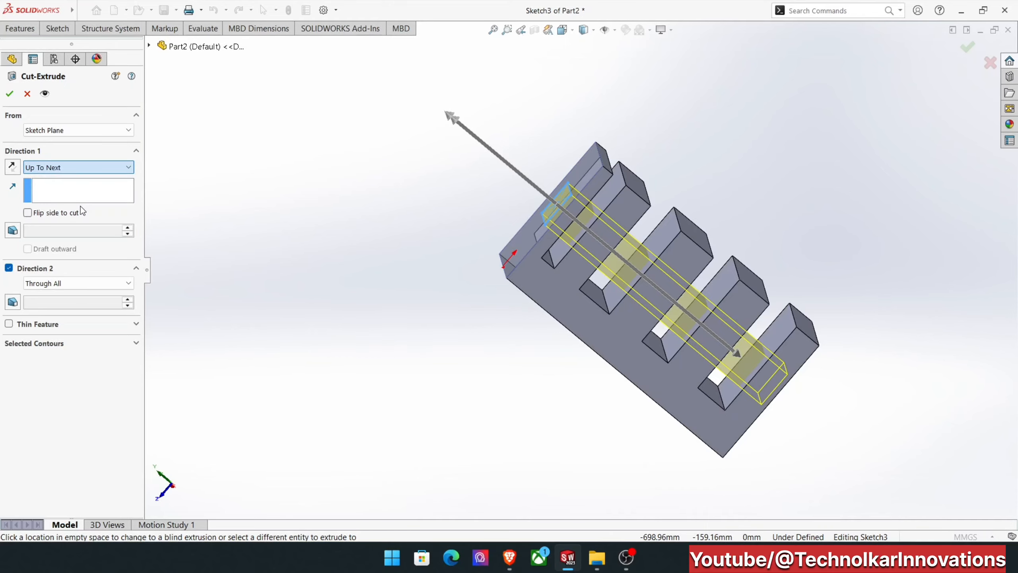
scroll(590, 202, "down", 8)
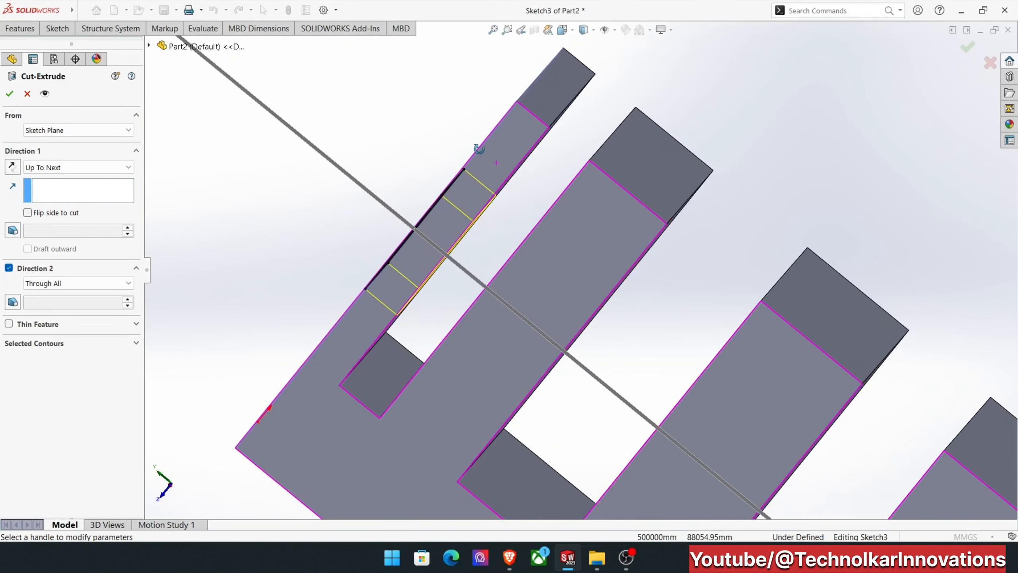
middle_click_drag(478, 148, 492, 193)
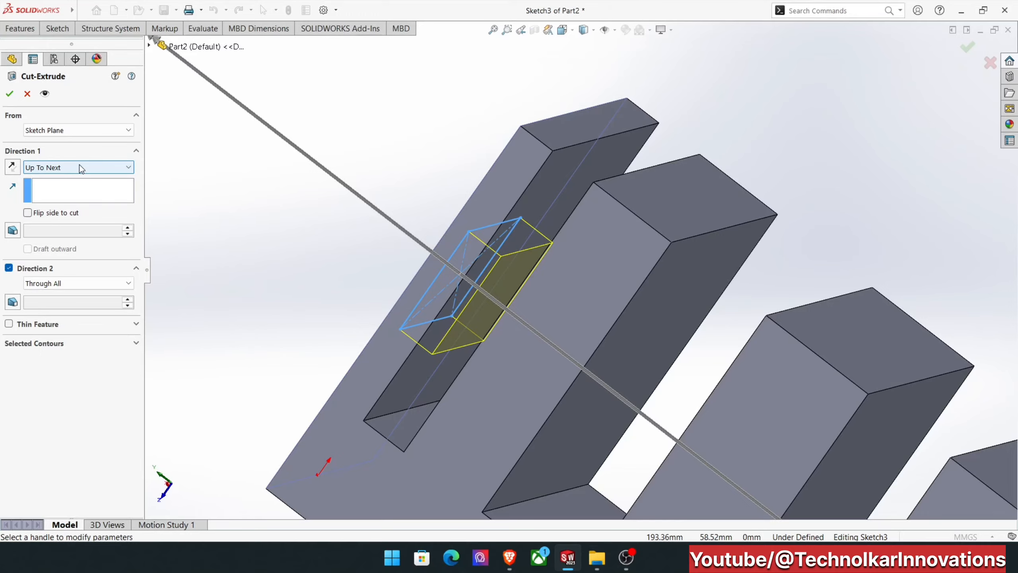
Set Direction 1 to Up To Vertex, using the outer end edge of the fourth tooth from the top as reference.
left_click(84, 174)
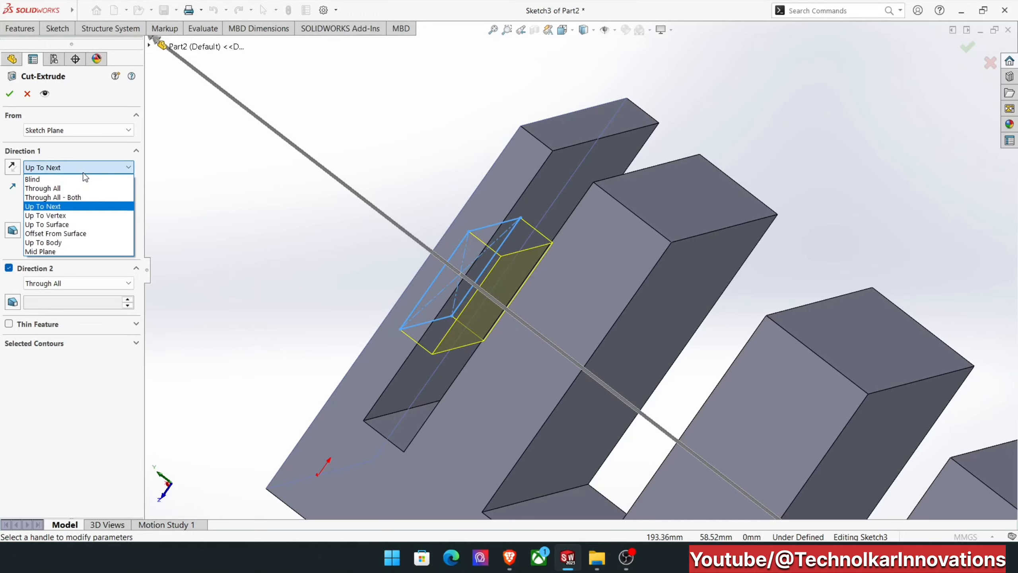
left_click(76, 216)
scroll(407, 278, "up", 5)
middle_click_drag(562, 315, 580, 286)
scroll(757, 449, "down", 3)
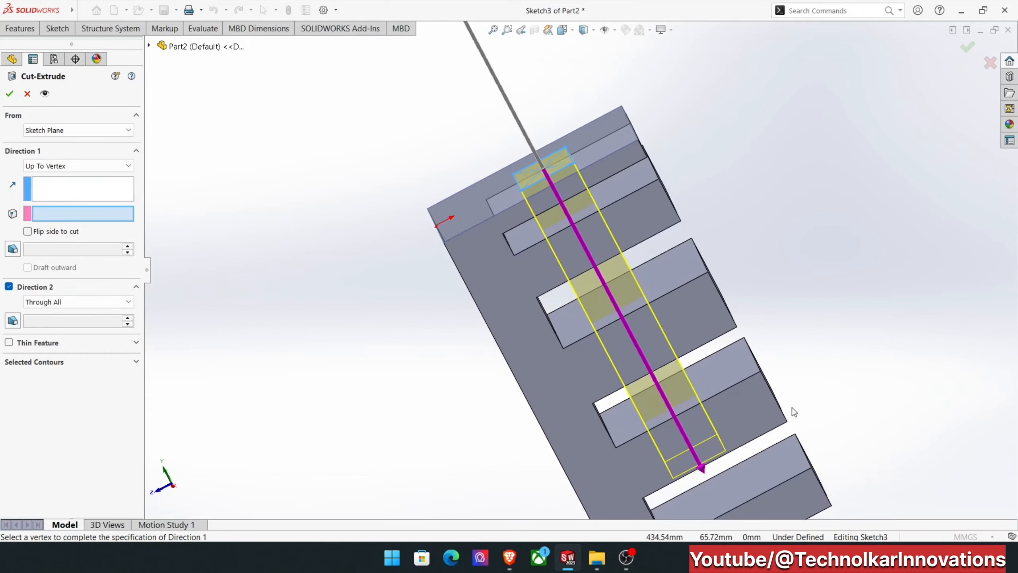
left_click(786, 423)
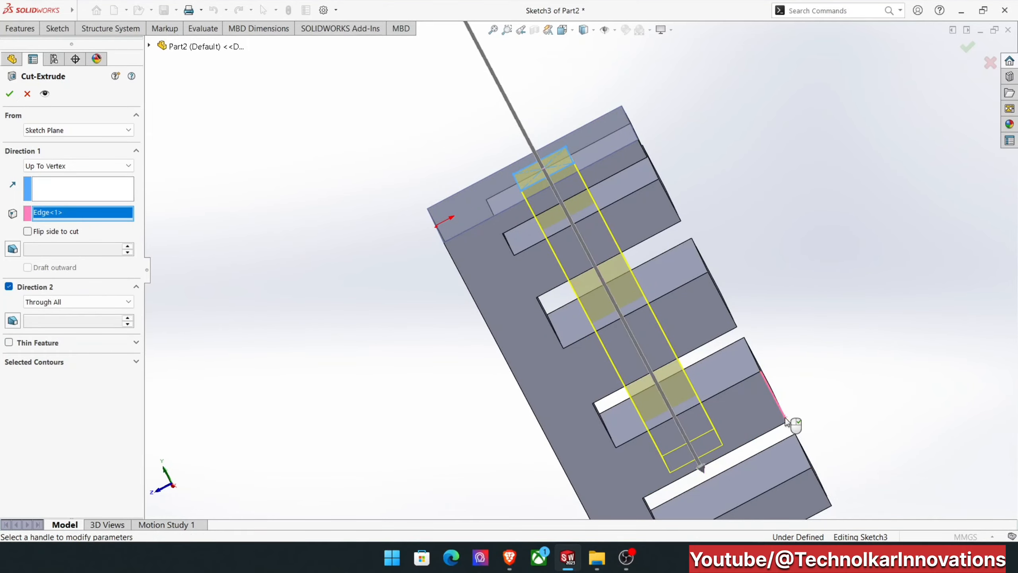
scroll(712, 506, "down", 3)
middle_click_drag(713, 506, 715, 504)
scroll(747, 425, "up", 5)
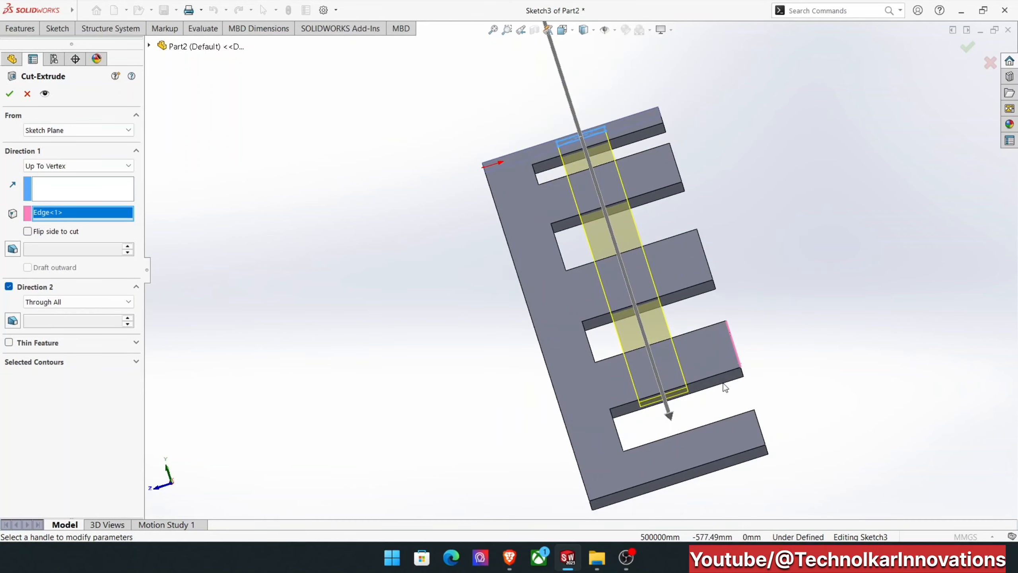
middle_click_drag(747, 425, 745, 417)
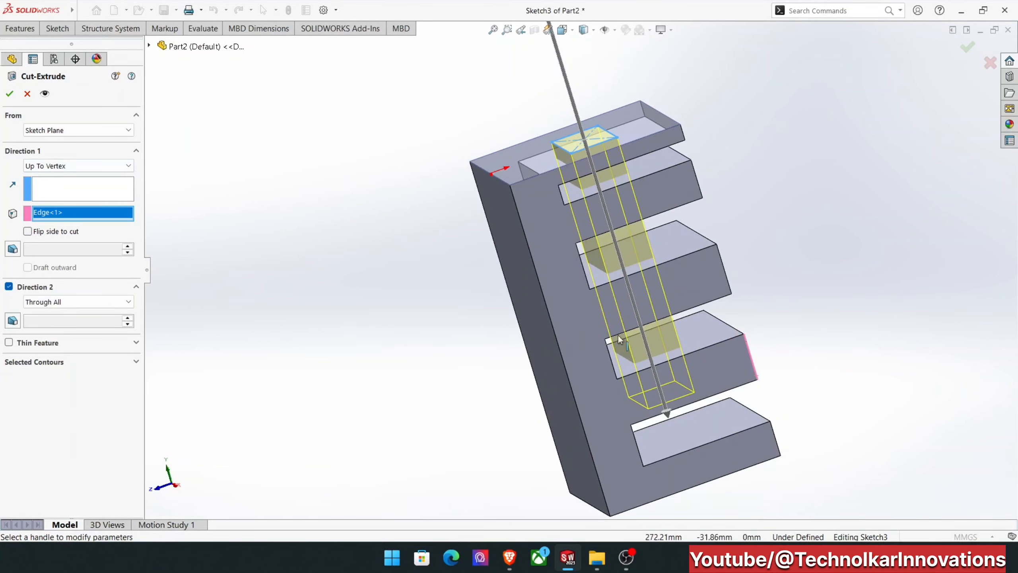
scroll(728, 308, "down", 3)
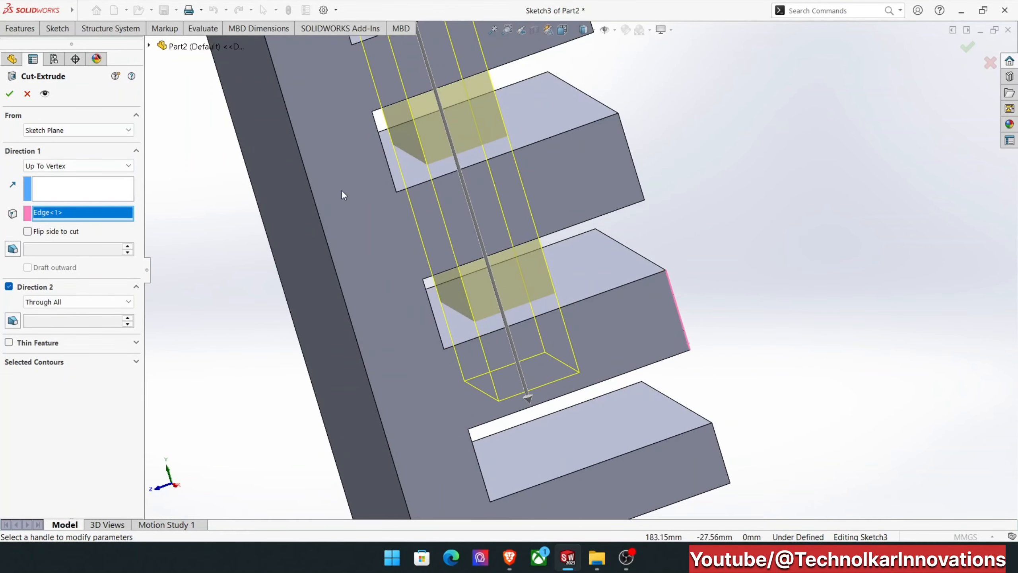
Set Direction 1 to Up To Surface, ending at the underside face of the third tooth from the top.
left_click(78, 164)
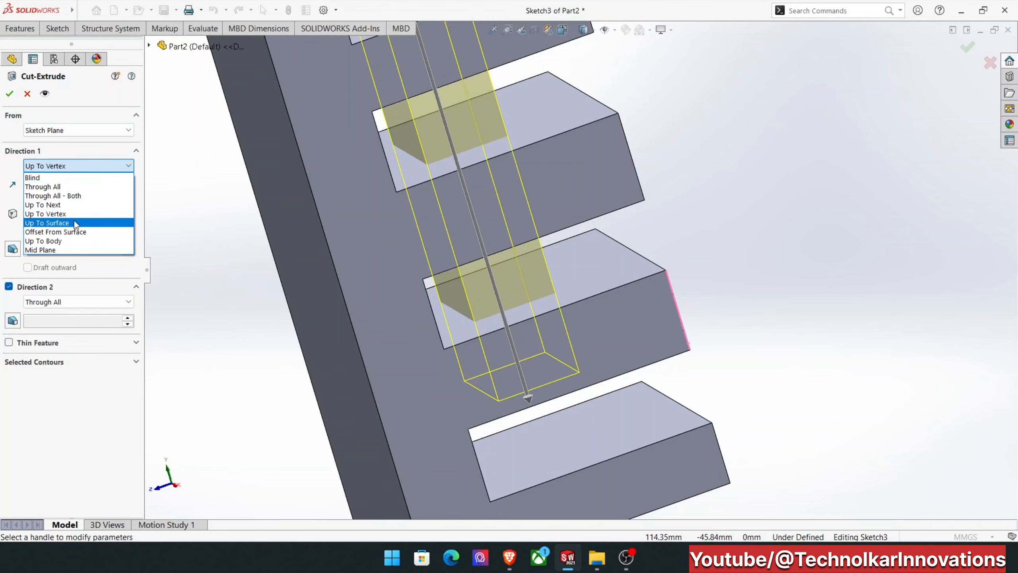
left_click(74, 223)
key("f")
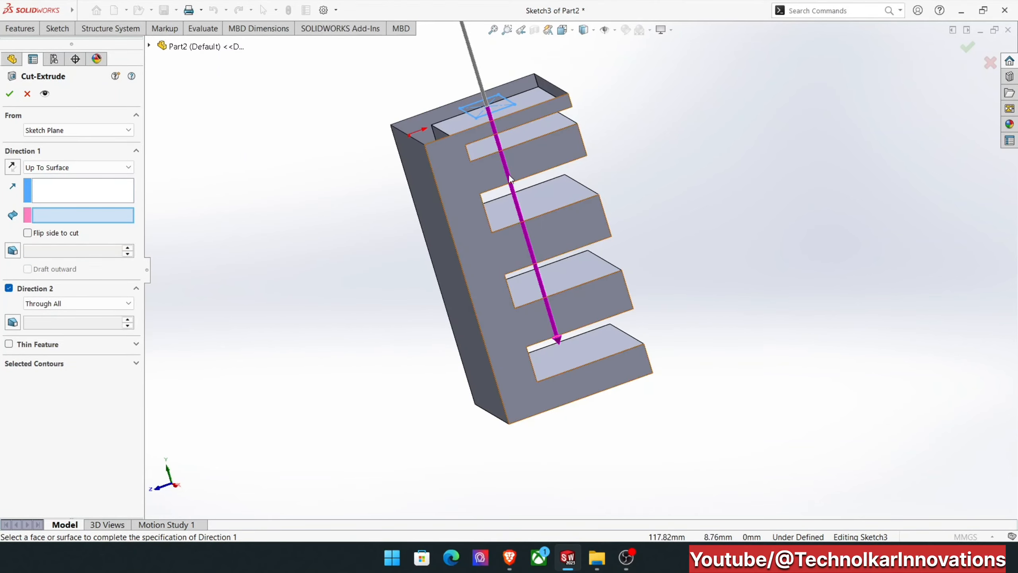
middle_click_drag(502, 169, 519, 186)
left_click(556, 233)
scroll(526, 205, "down", 5)
scroll(653, 285, "up", 3)
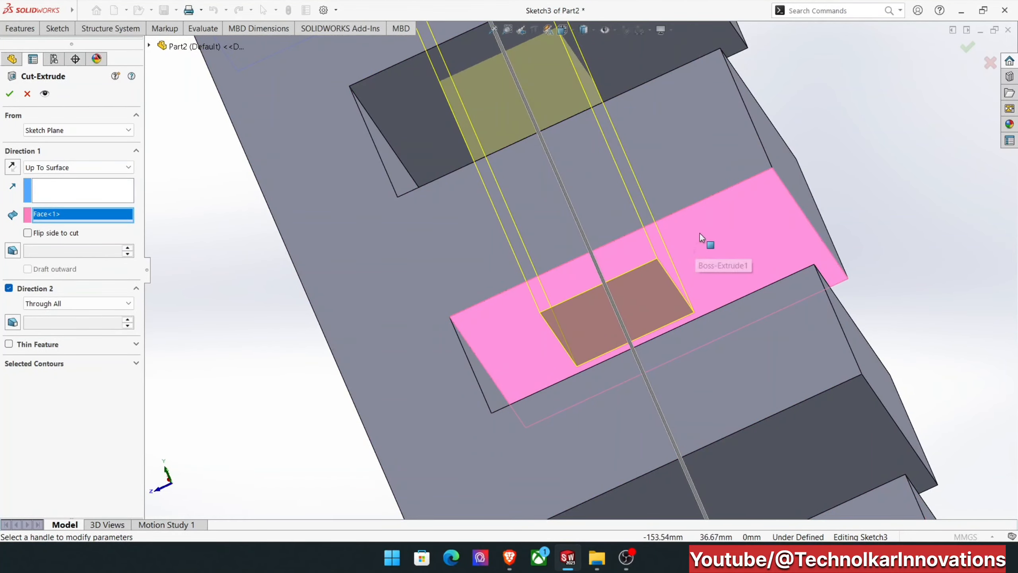
middle_click_drag(481, 217, 529, 289)
scroll(529, 290, "up", 3)
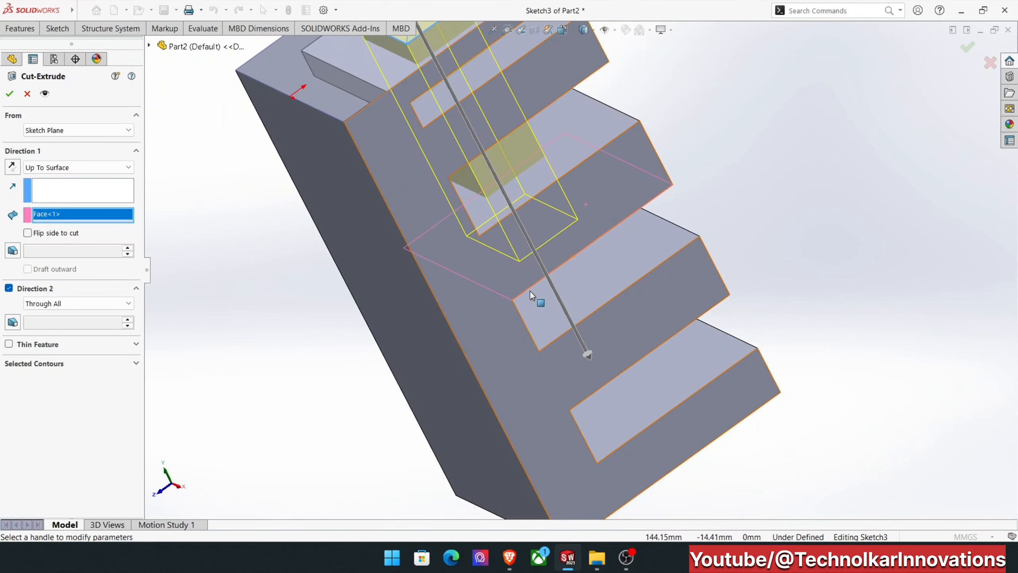
middle_click_drag(511, 157, 602, 141)
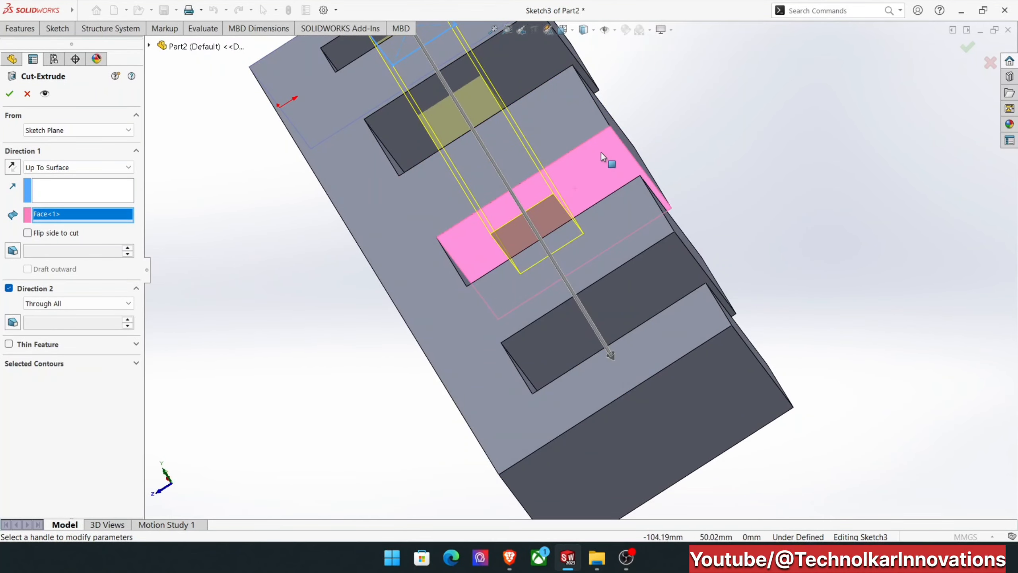
Switch Direction 1 to Offset From Surface with a 30 mm offset from the selected tooth face, and reverse the offset.
left_click(82, 168)
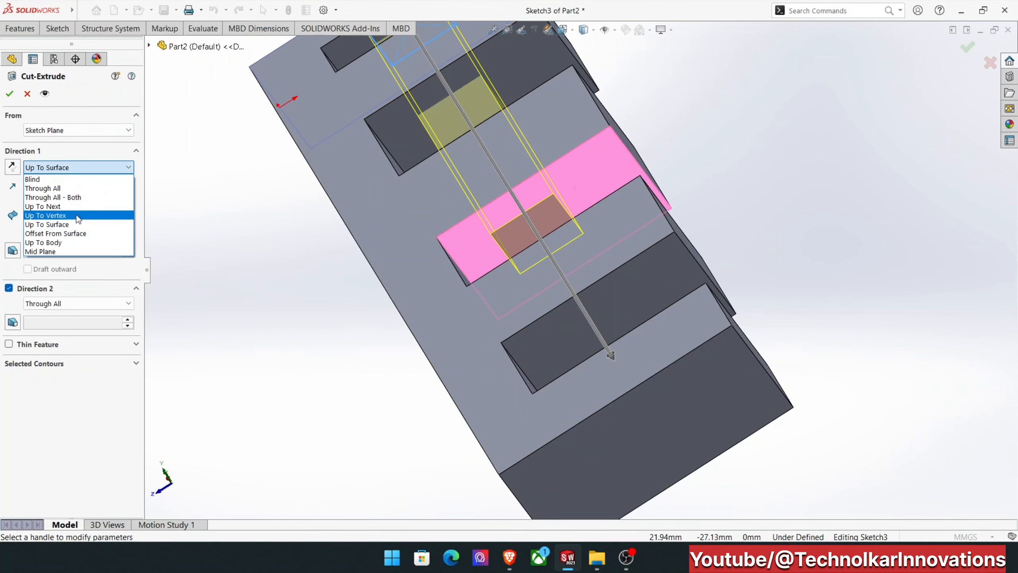
left_click(83, 233)
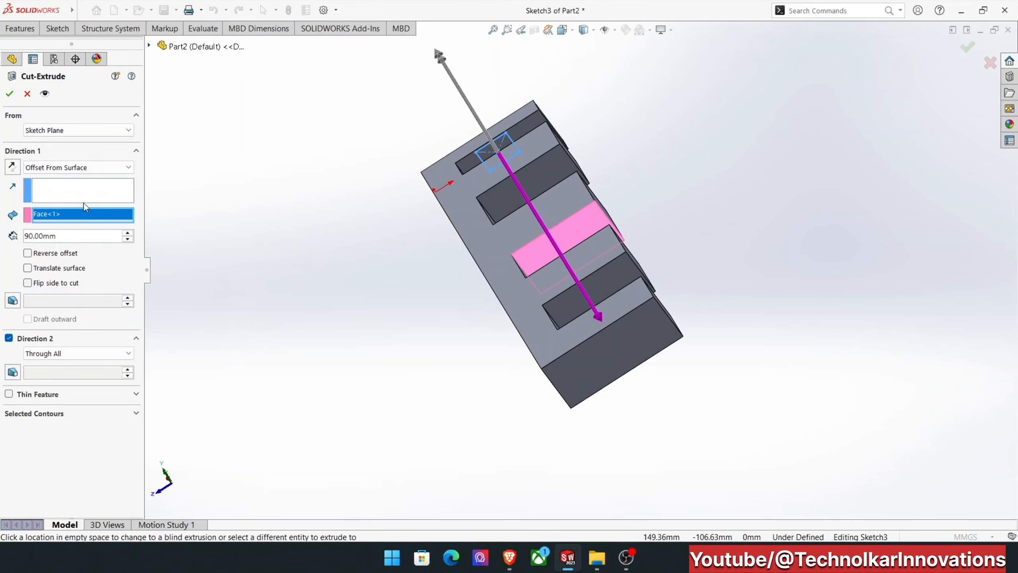
scroll(523, 254, "down", 5)
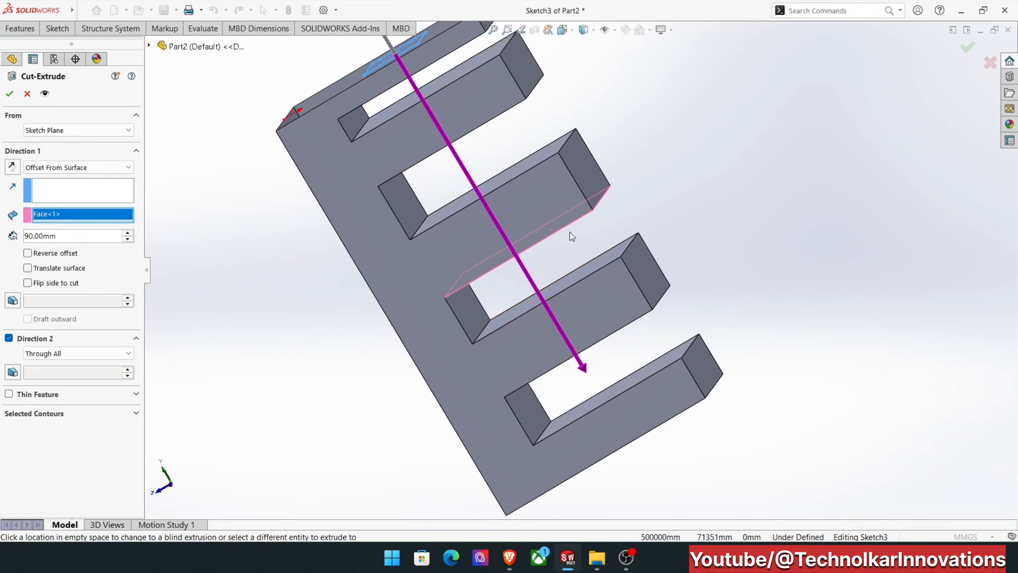
middle_click_drag(528, 173, 320, 213)
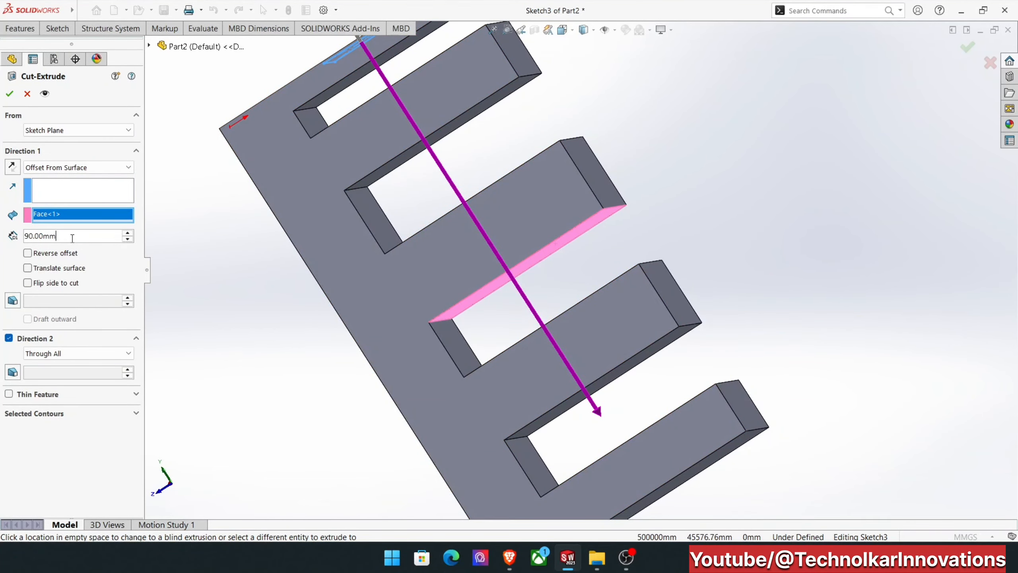
left_click_drag(72, 238, 2, 240)
type("30")
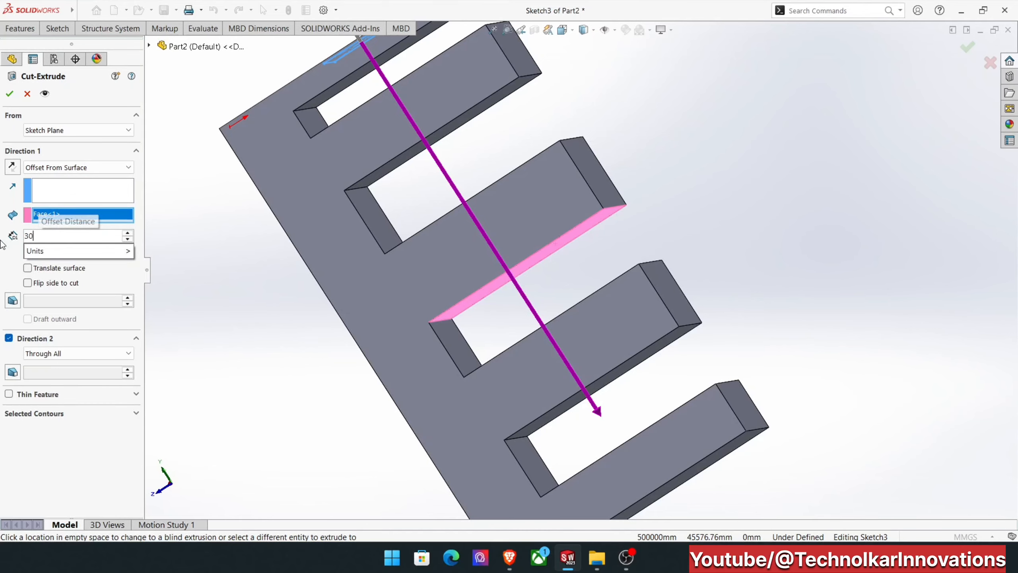
key("Return")
scroll(334, 233, "down", 2)
middle_click_drag(332, 230, 546, 223)
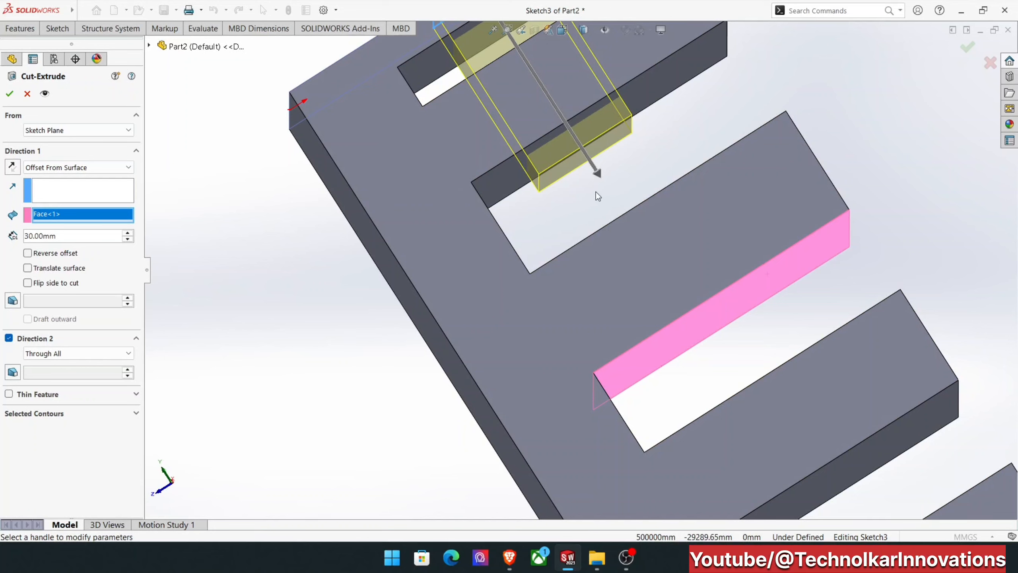
left_click(28, 253)
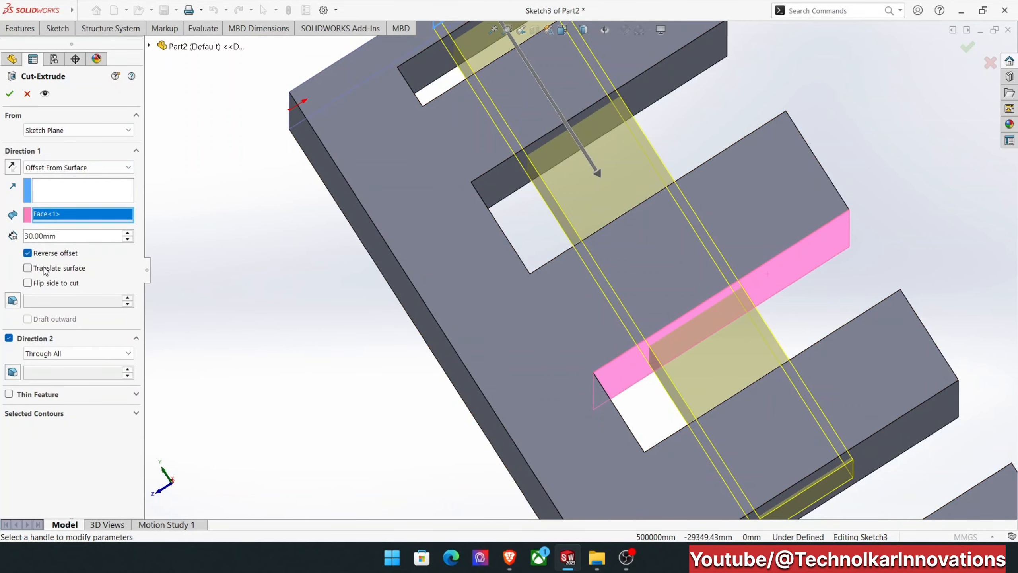
Turn off the reversed offset and try Up To Body as the end condition for Direction 1.
left_click(27, 253)
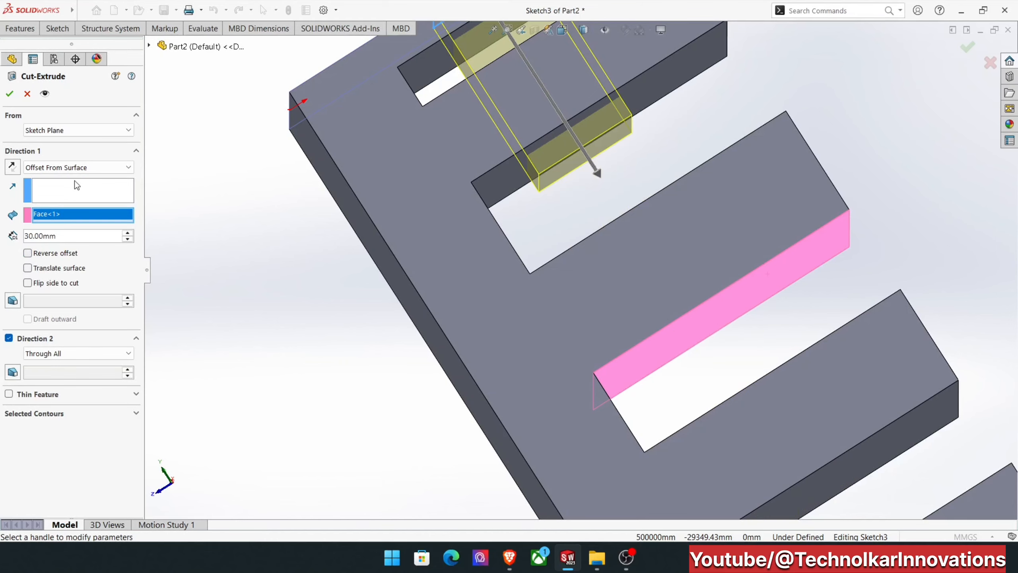
left_click(76, 168)
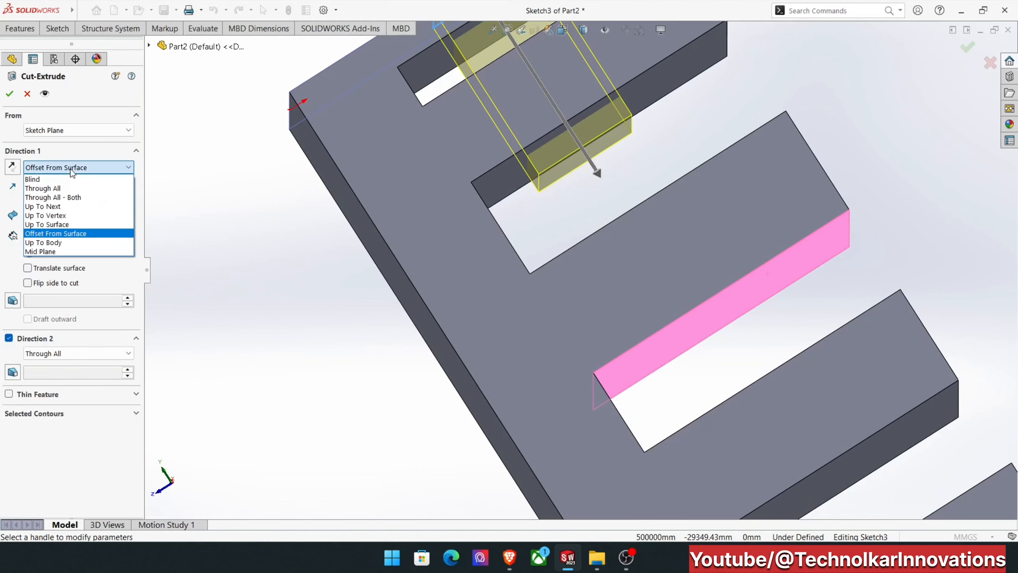
left_click(70, 242)
scroll(407, 331, "up", 5)
middle_click_drag(436, 278, 407, 354)
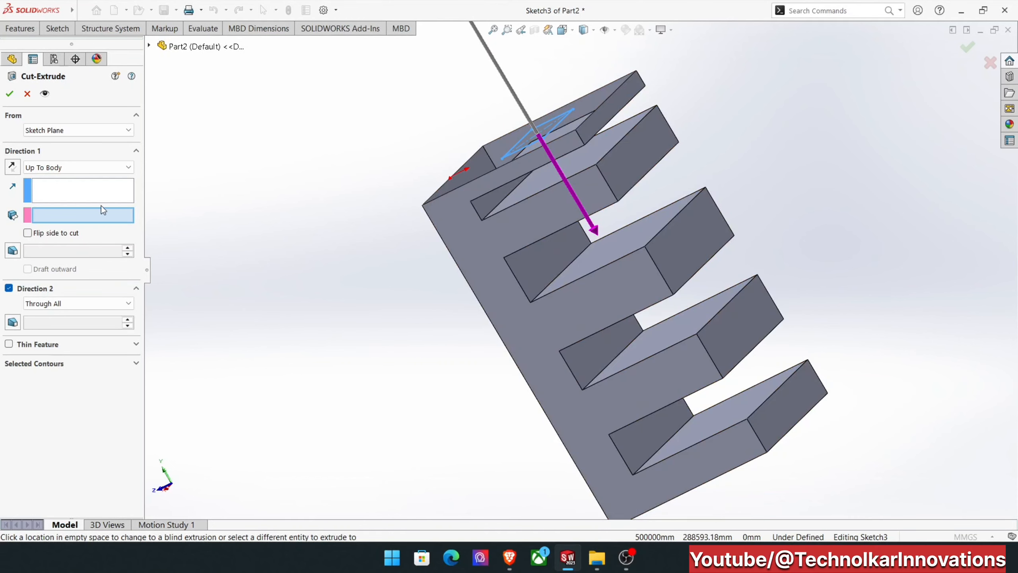
Cut the rectangular pocket with the Mid Plane end condition at a depth of 50 mm.
left_click(78, 172)
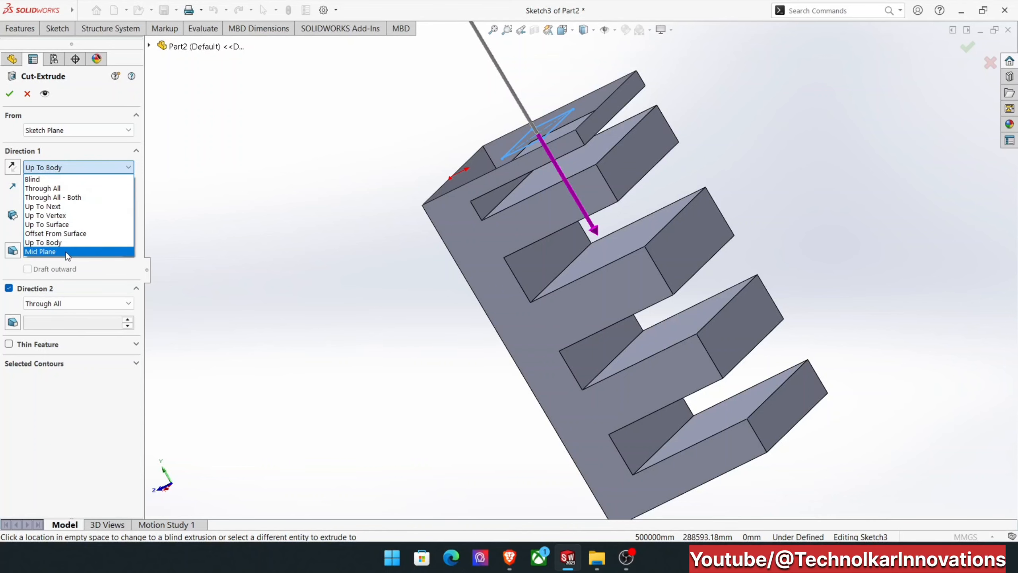
left_click(40, 251)
scroll(491, 86, "down", 4)
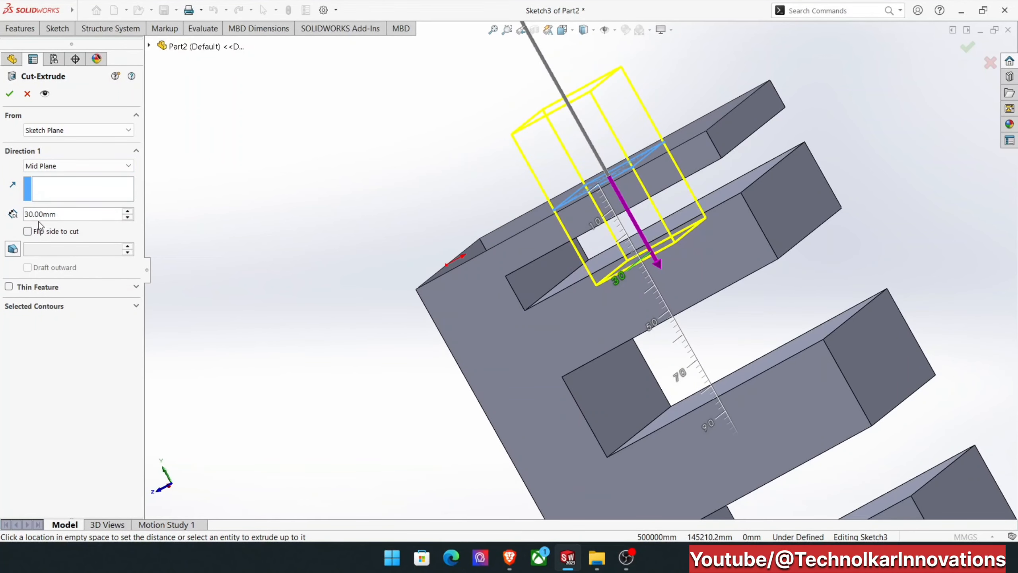
left_click(73, 215)
type("50")
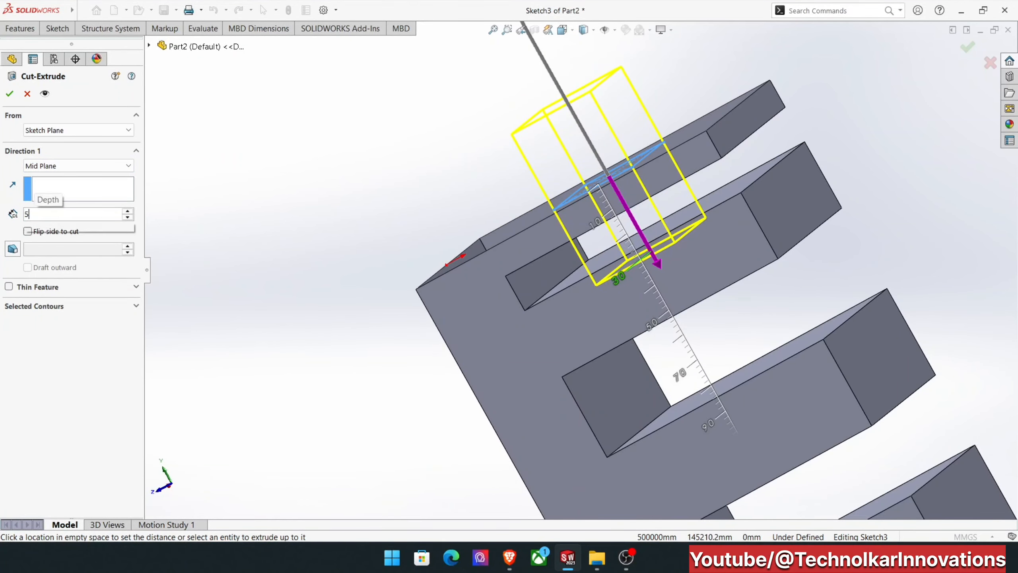
key("Return")
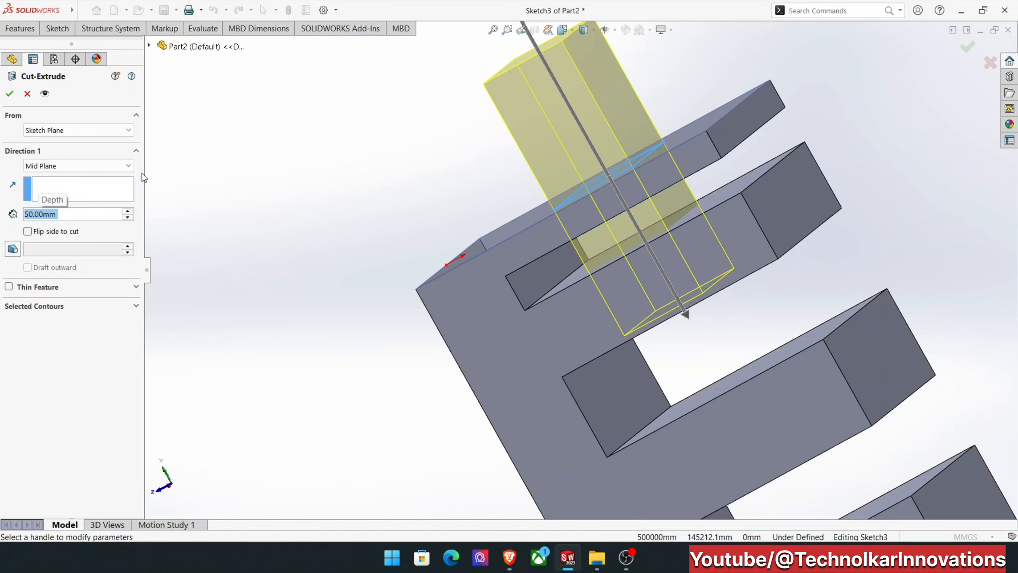
left_click(9, 94)
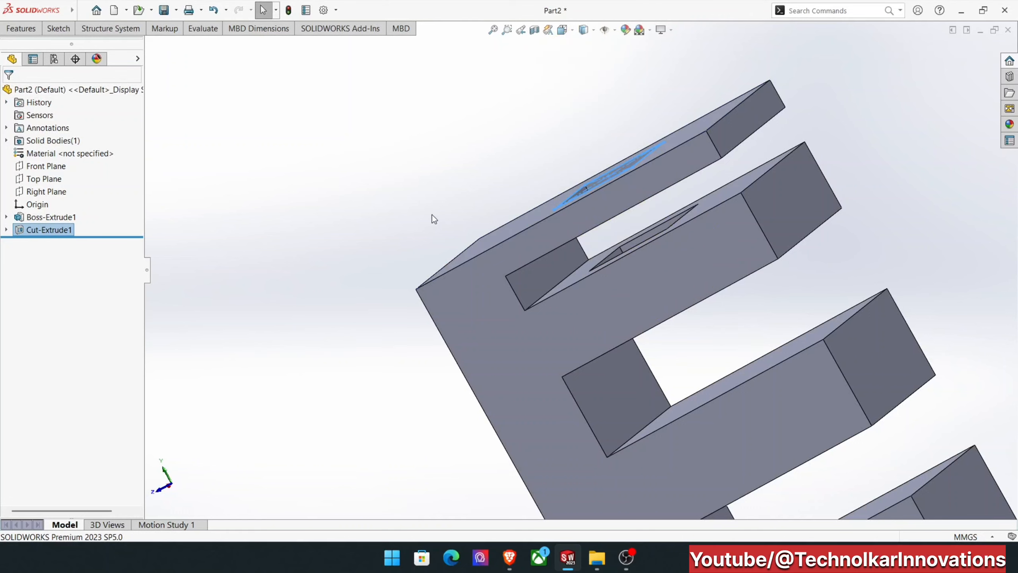
Inspect the pocket in the top tooth using Zoom to Fit, Zoom to Area and Previous View.
middle_click_drag(409, 182, 497, 84)
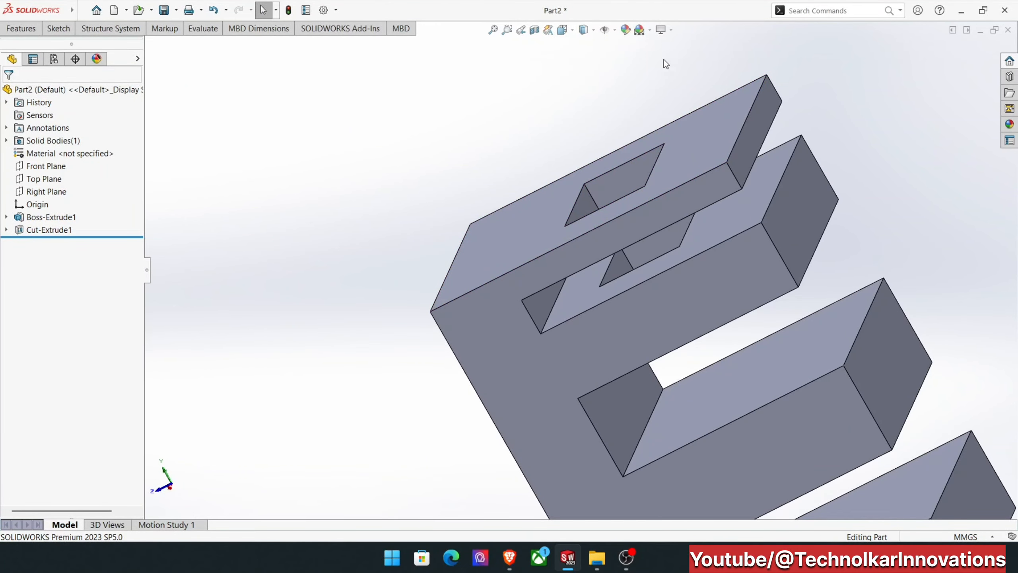
left_click(494, 32)
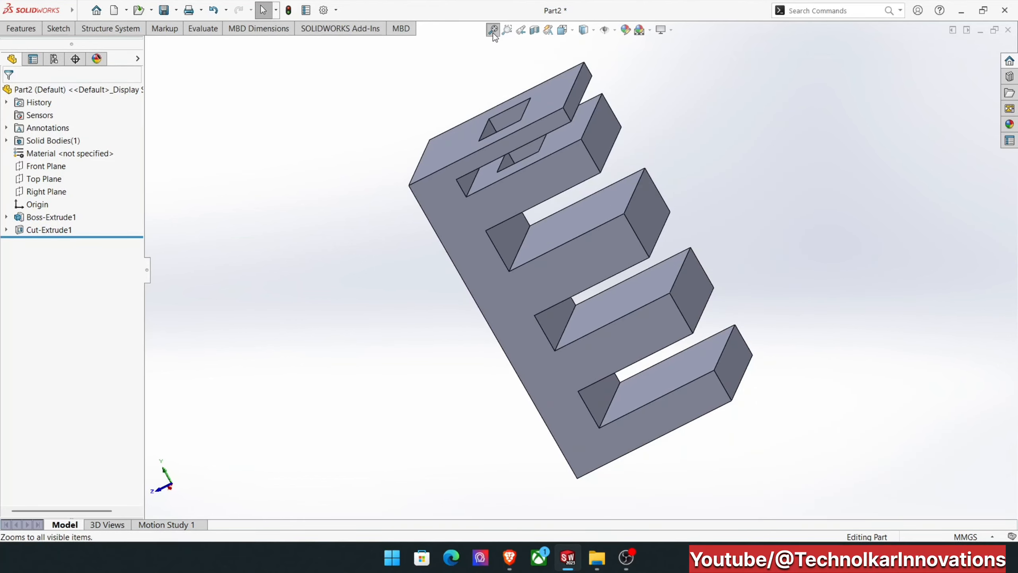
mouse_move(447, 73)
middle_mouse_down()
mouse_move(467, 50)
mouse_move(437, 77)
mouse_move(452, 91)
middle_mouse_up()
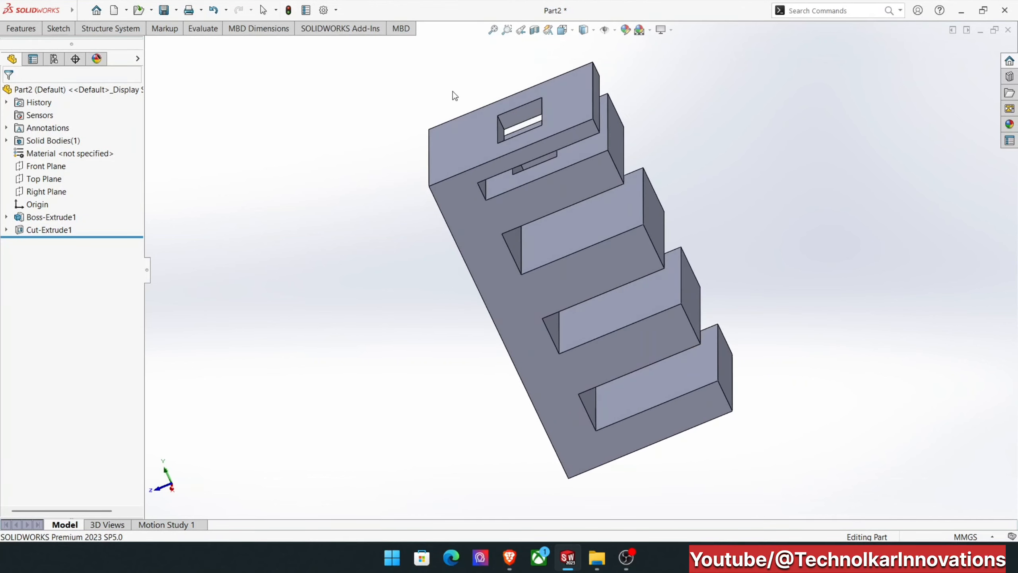
left_click(507, 30)
left_click_drag(413, 76, 583, 181)
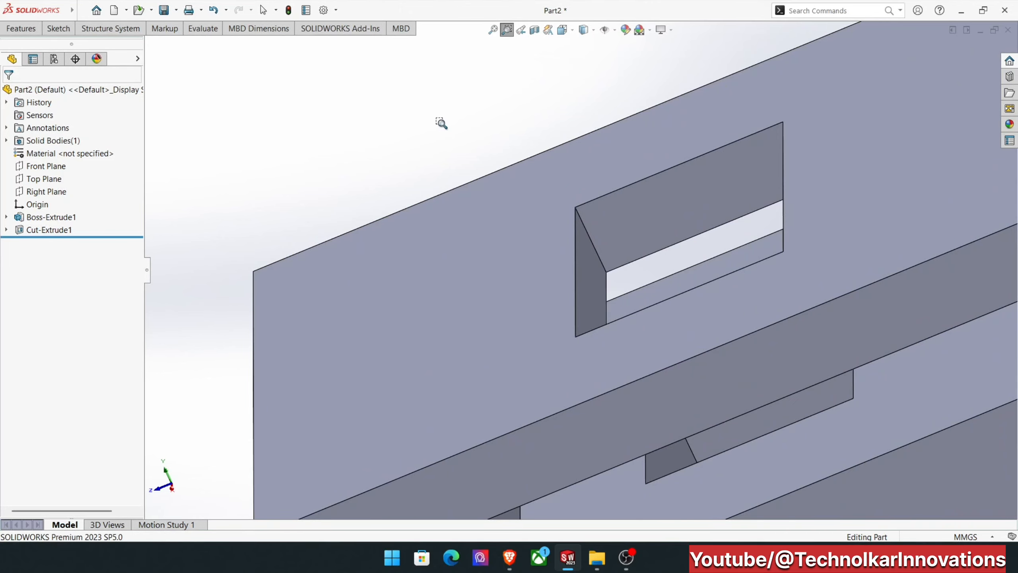
left_click(493, 30)
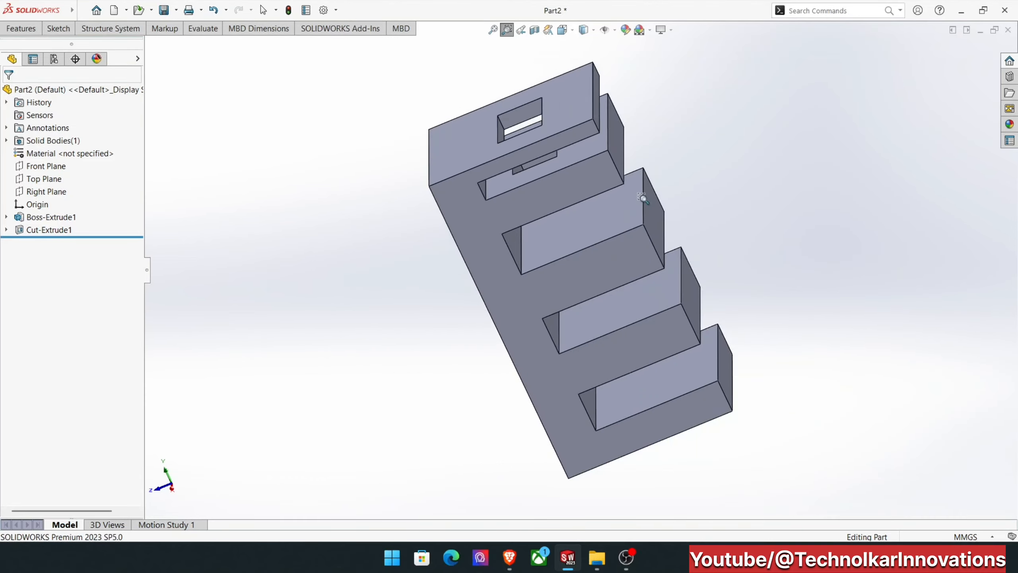
left_click(522, 30)
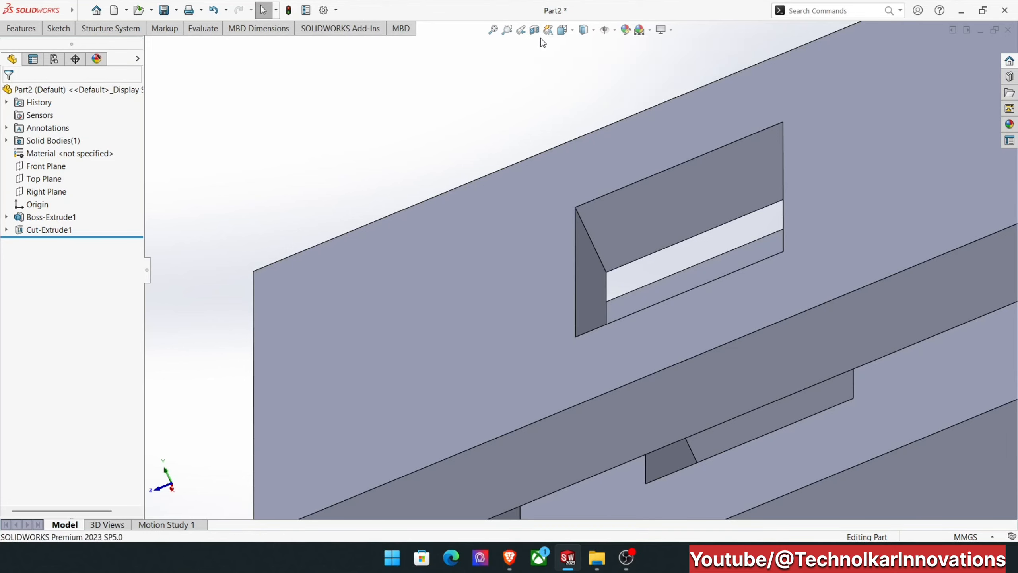
Rotate the part inside the View Selector and orient the view straight onto the pocketed top face.
left_click(568, 30)
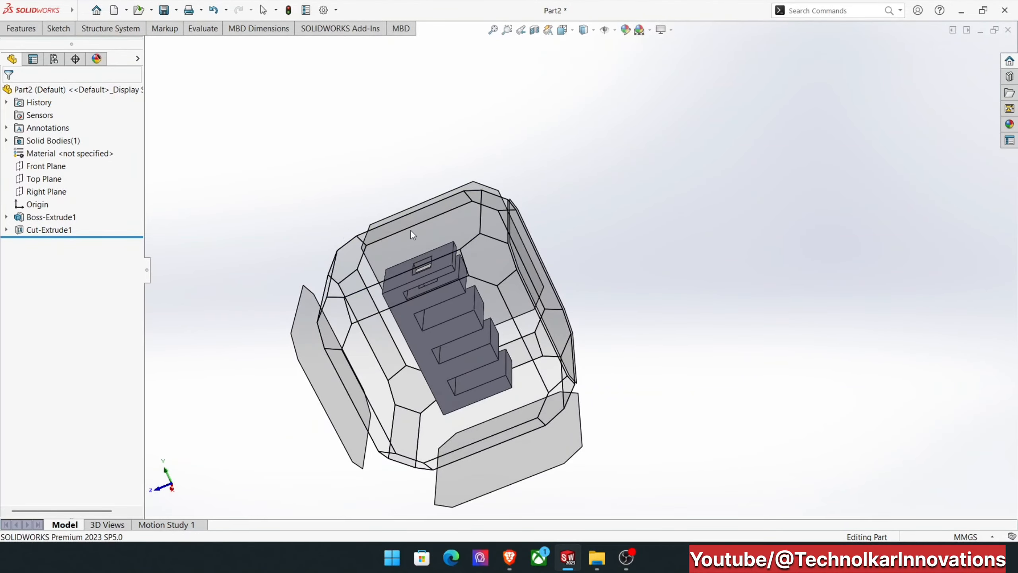
middle_click_drag(488, 160, 527, 204)
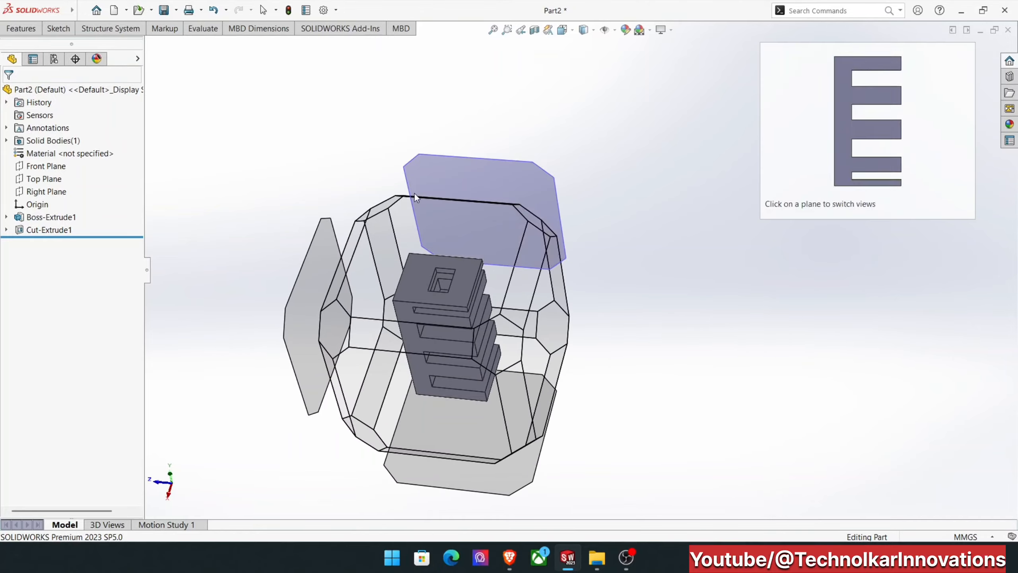
mouse_move(452, 234)
middle_mouse_down()
mouse_move(457, 178)
mouse_move(397, 133)
mouse_move(439, 243)
middle_mouse_up()
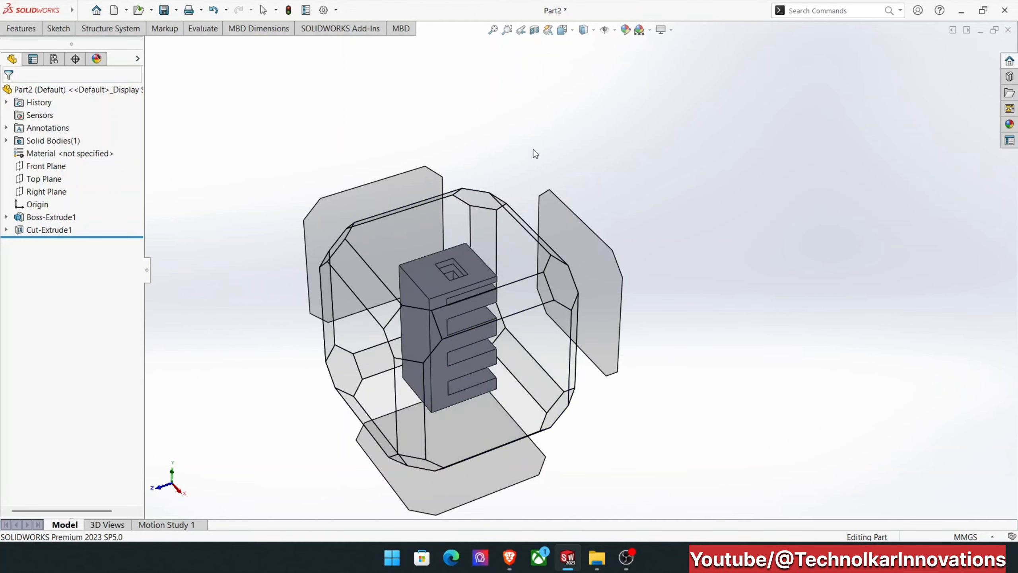
left_click(562, 28)
left_click(454, 233)
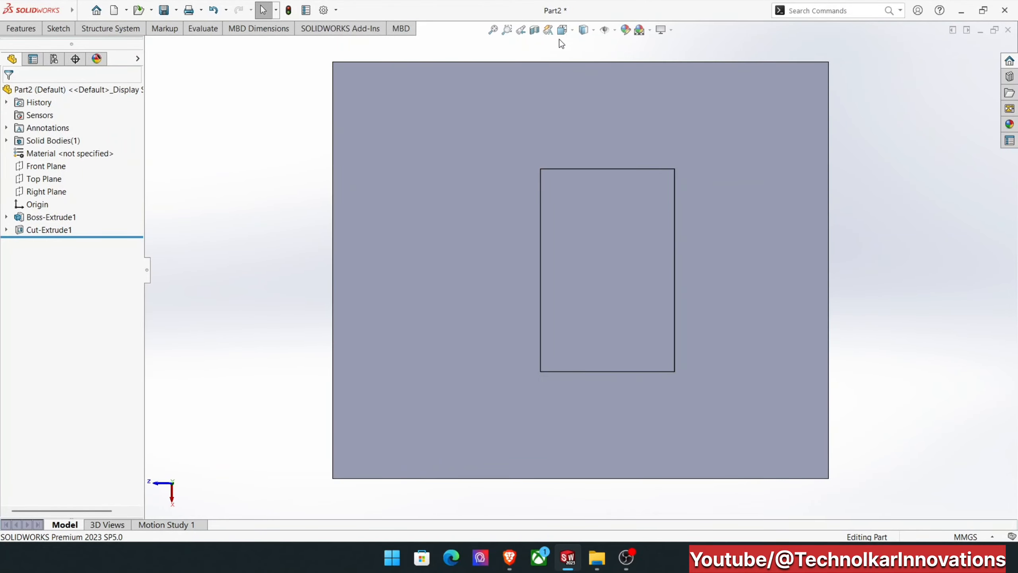
Toggle the View Selector off and show the part in the Trimetric orientation.
left_click(571, 32)
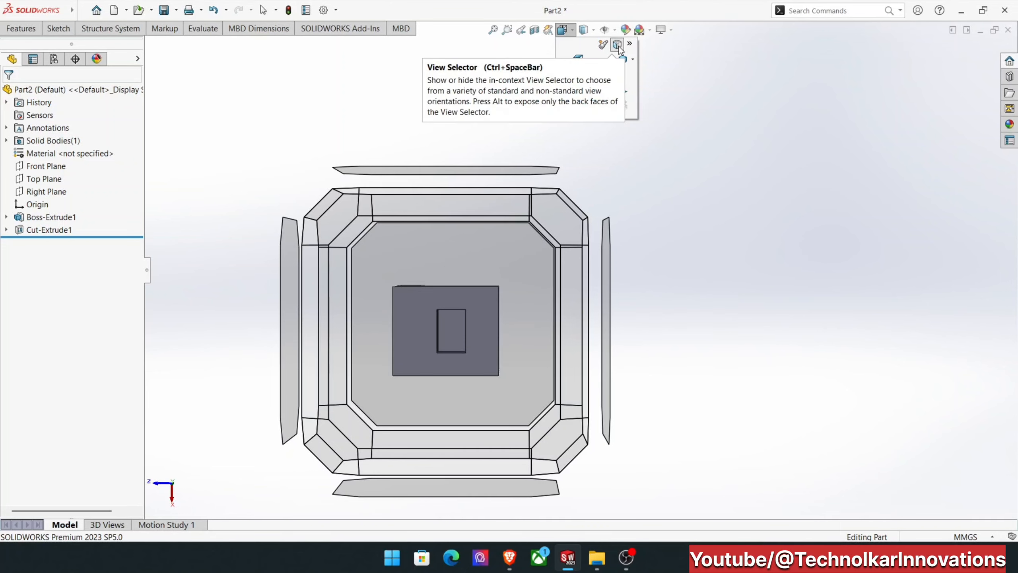
left_click(618, 45)
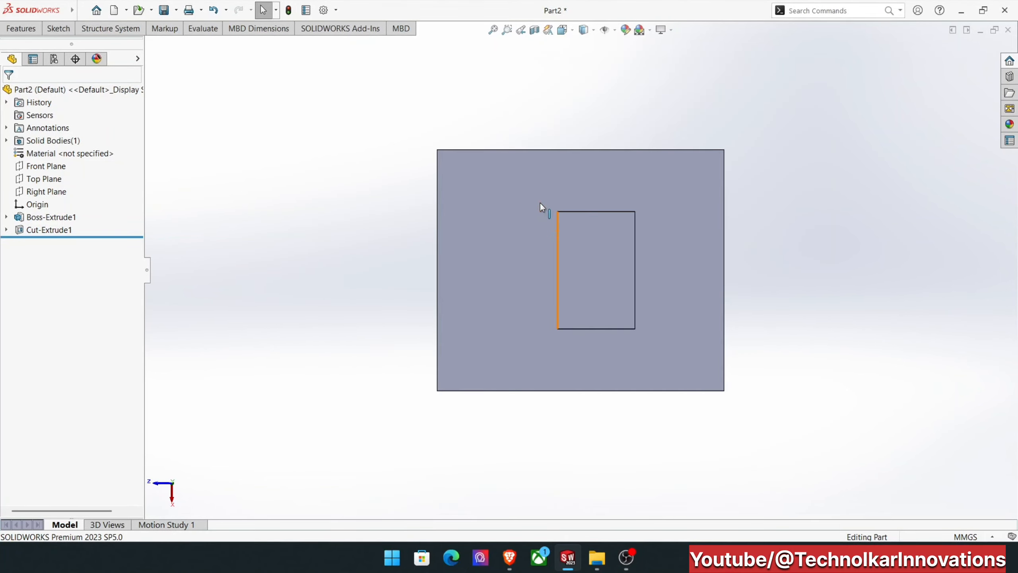
left_click(574, 33)
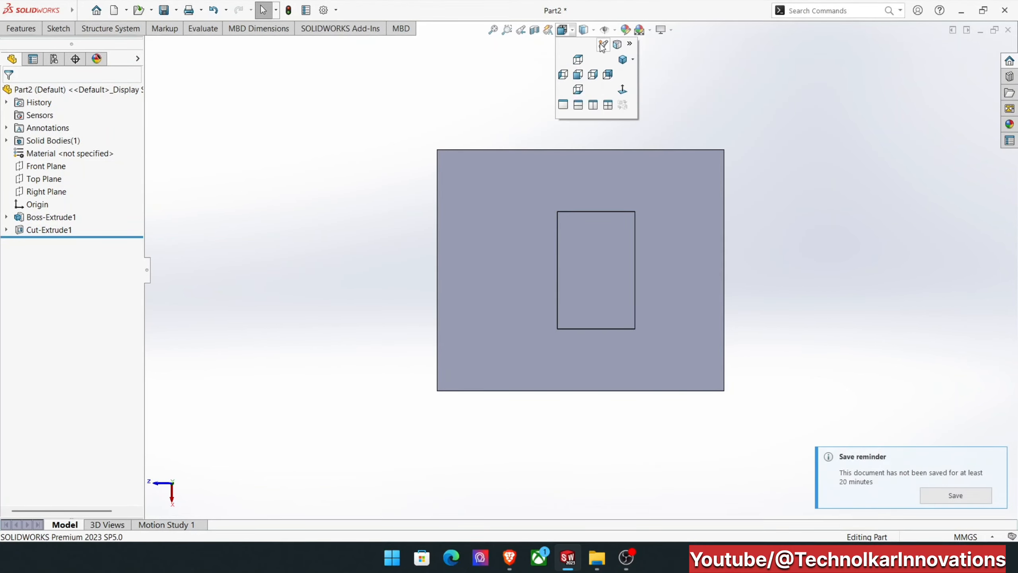
left_click(633, 61)
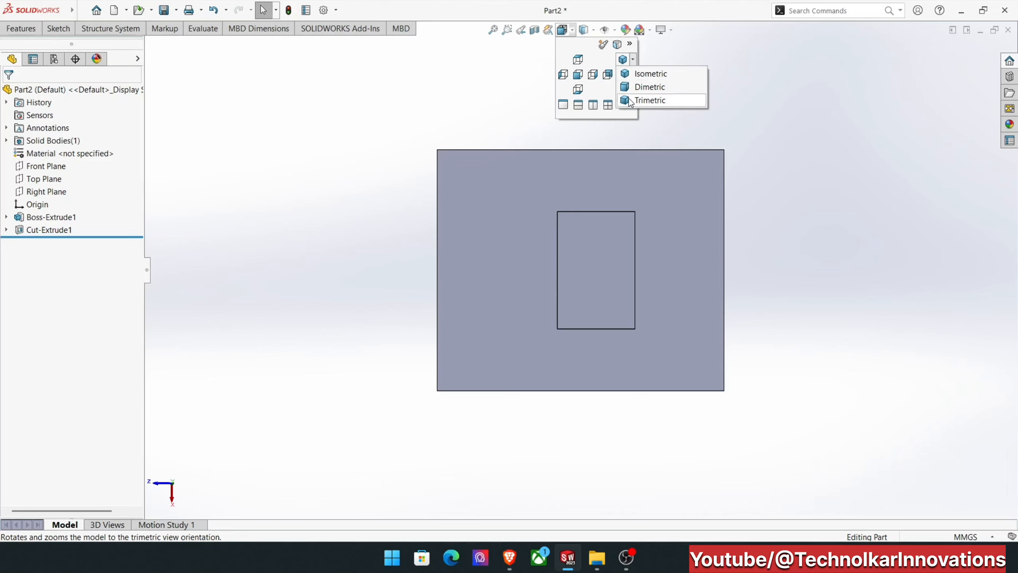
left_click(650, 100)
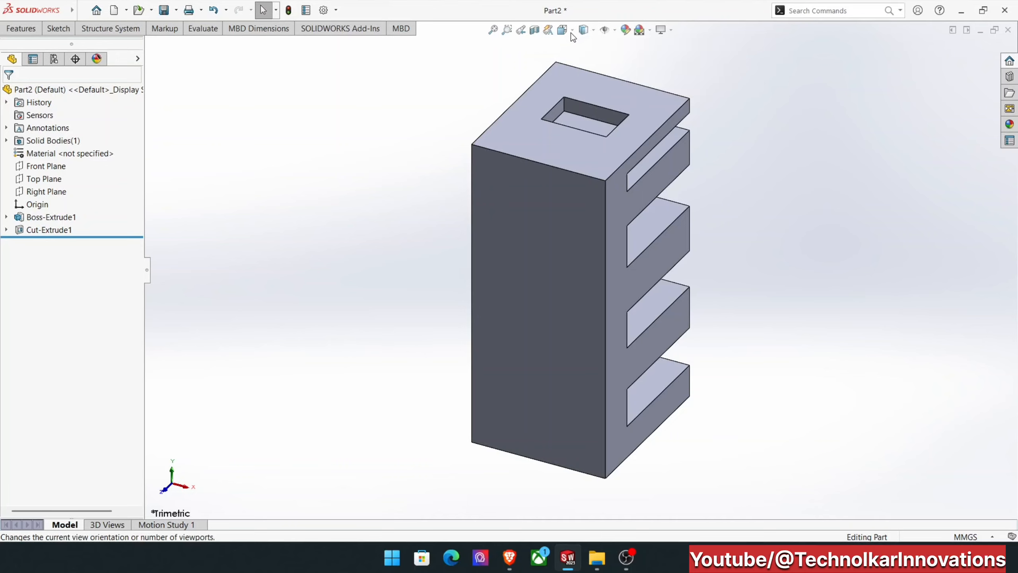
View the part in two stacked viewports, two side-by-side viewports and the Four View layout.
mouse_move(572, 33)
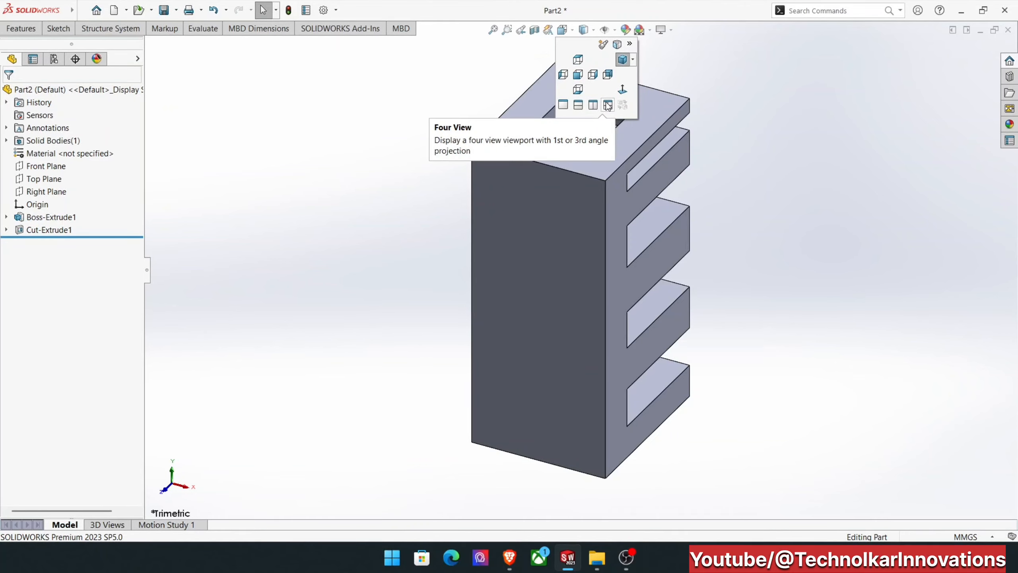
left_click(578, 106)
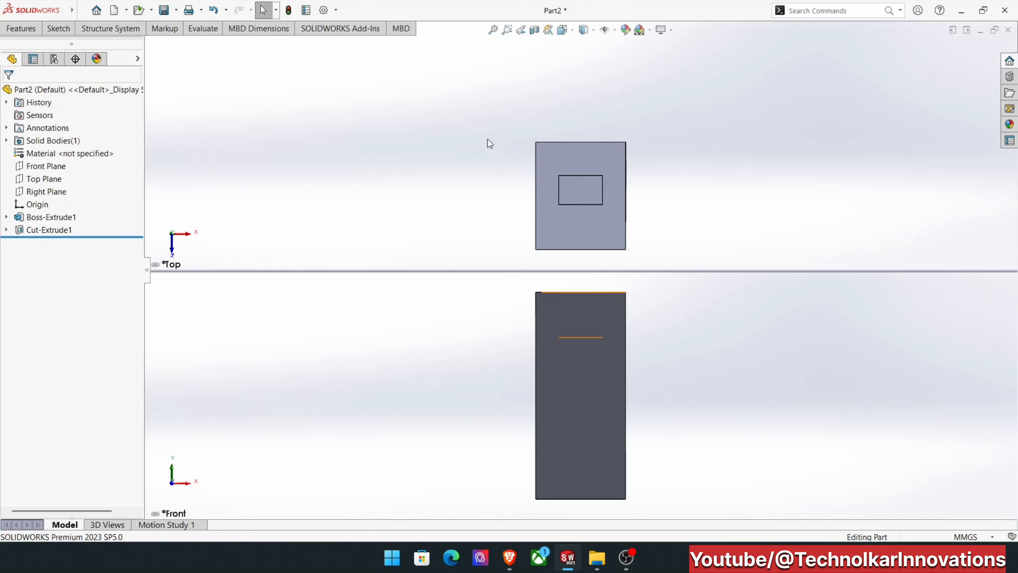
left_click(572, 34)
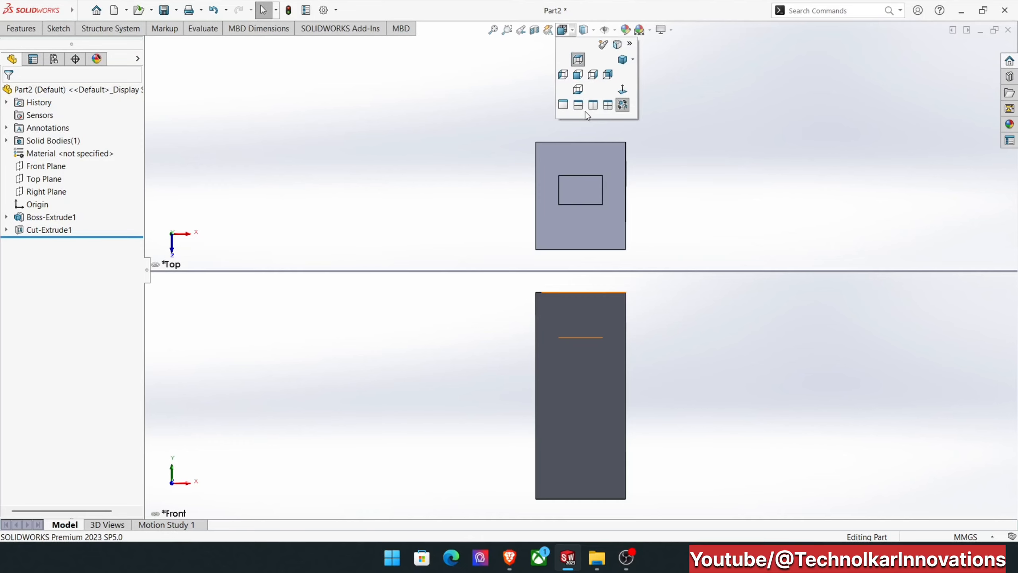
left_click(598, 107)
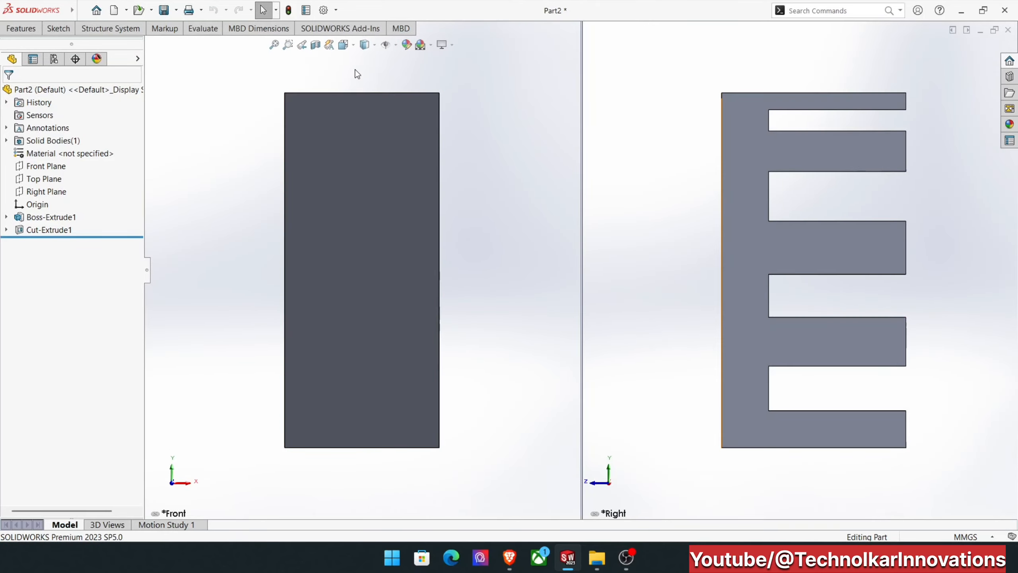
left_click(343, 45)
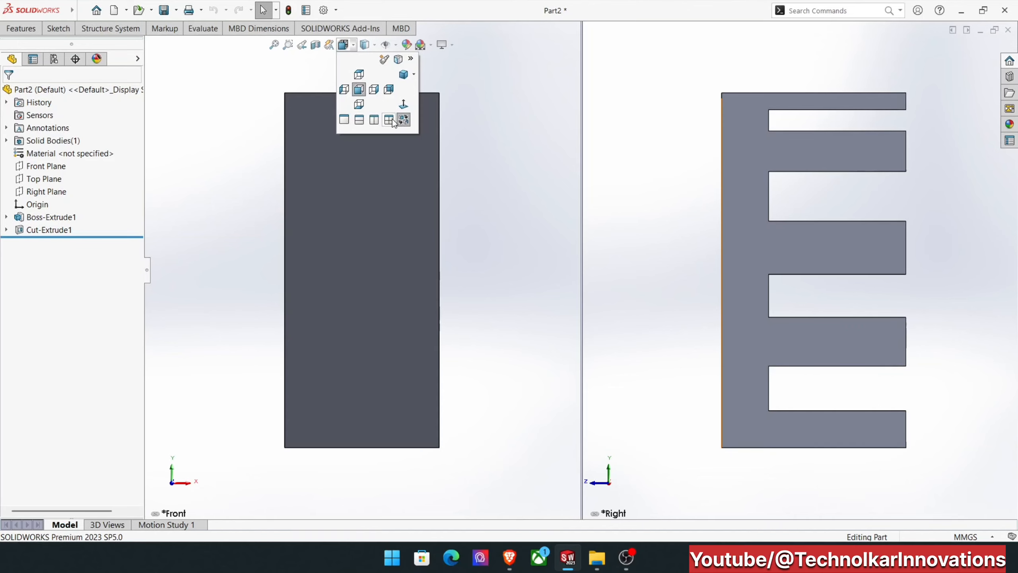
left_click(390, 120)
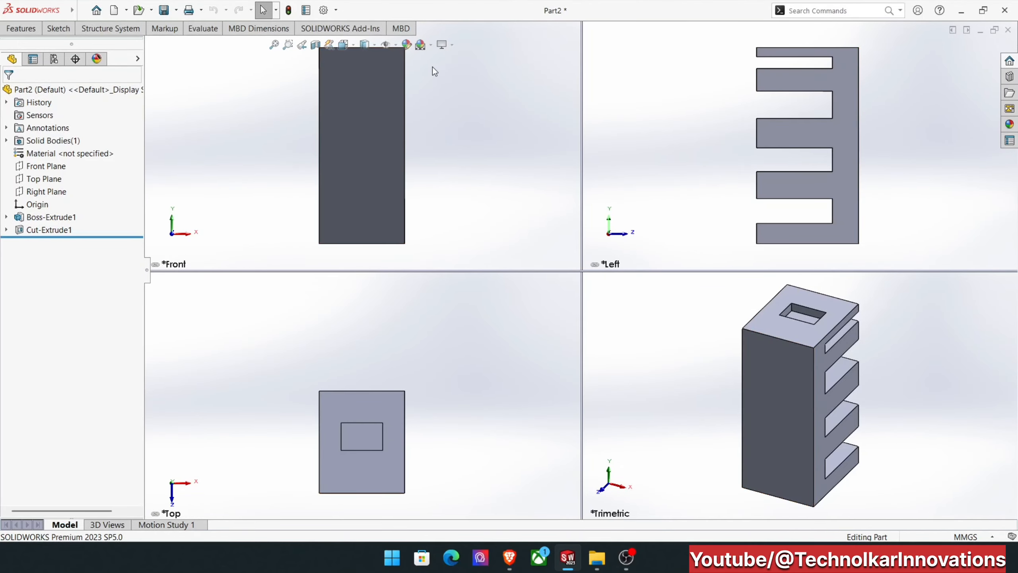
Return to a single viewport and show the whole part in the Isometric orientation.
left_click(353, 45)
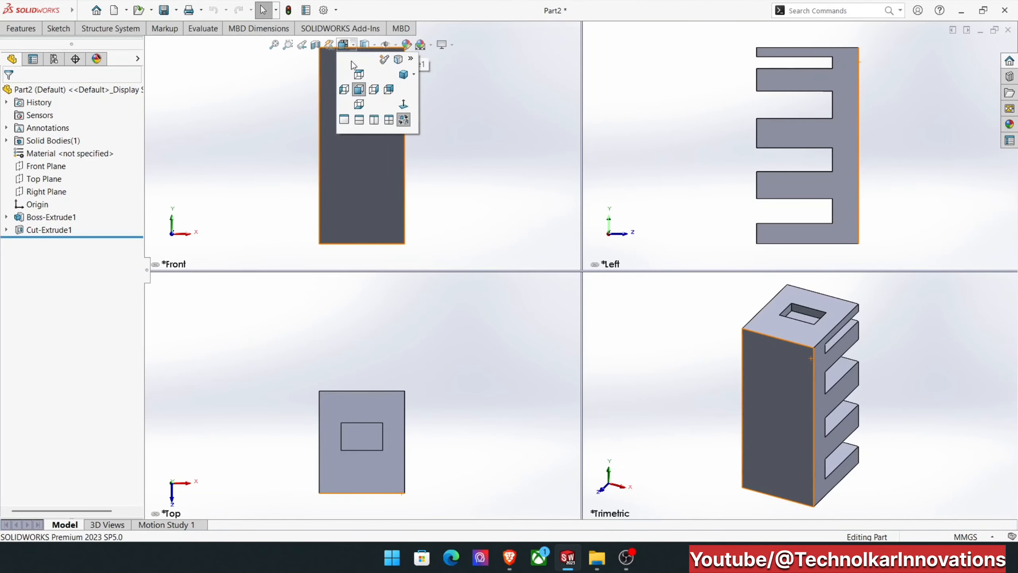
left_click(344, 120)
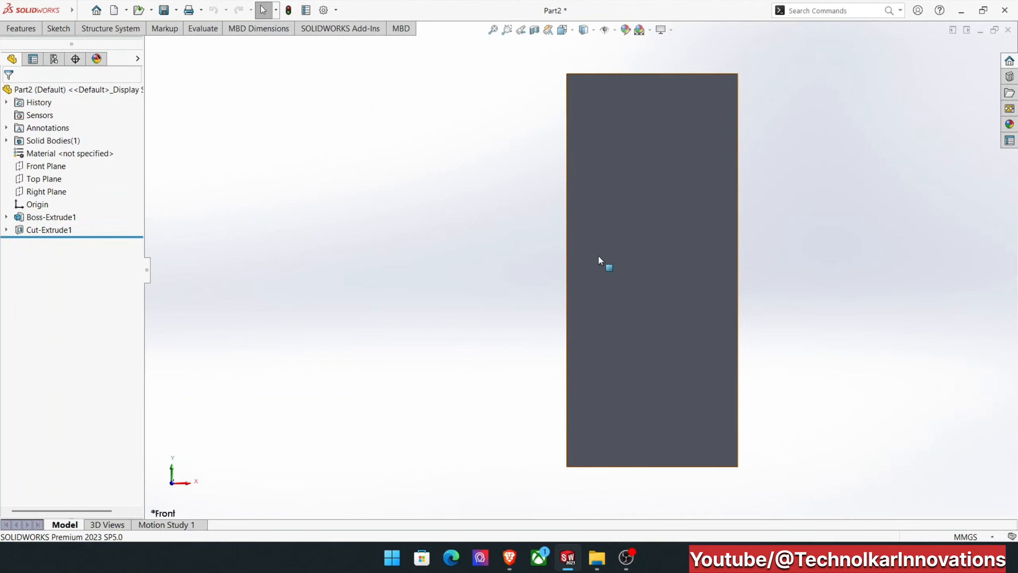
left_click(493, 31)
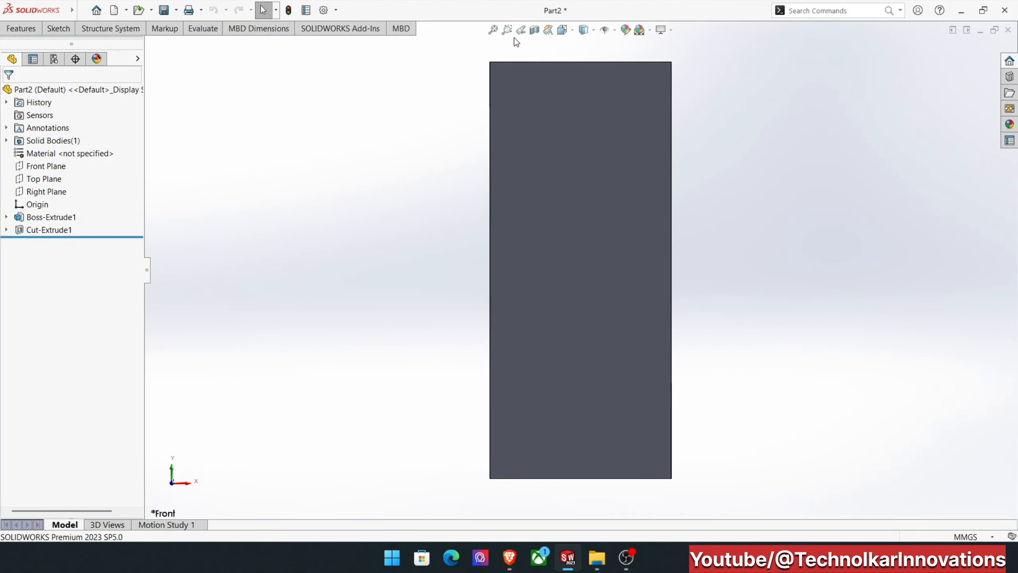
key("ctrl+7")
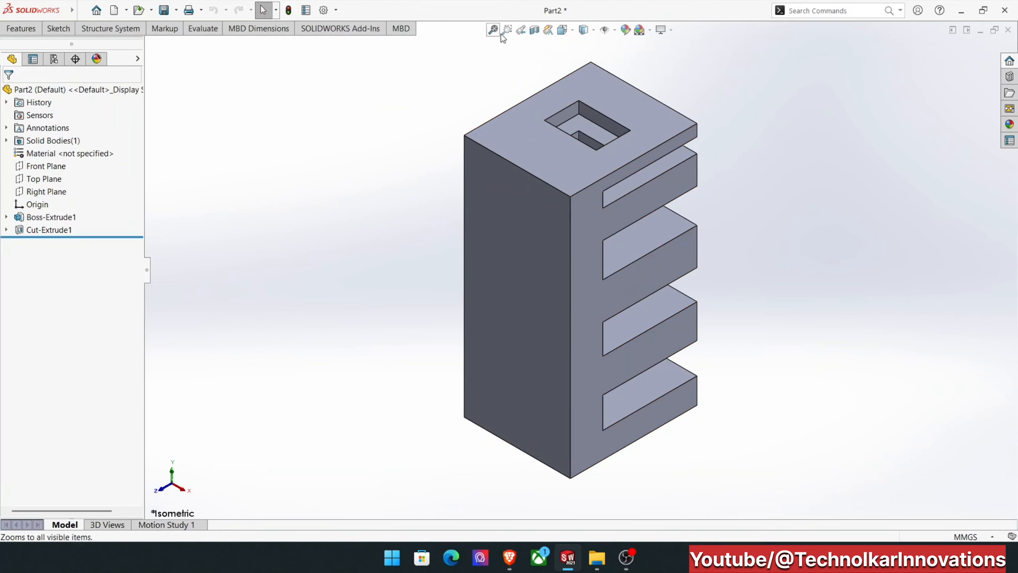
Open the display style choices for the part in the isometric view.
left_click(593, 32)
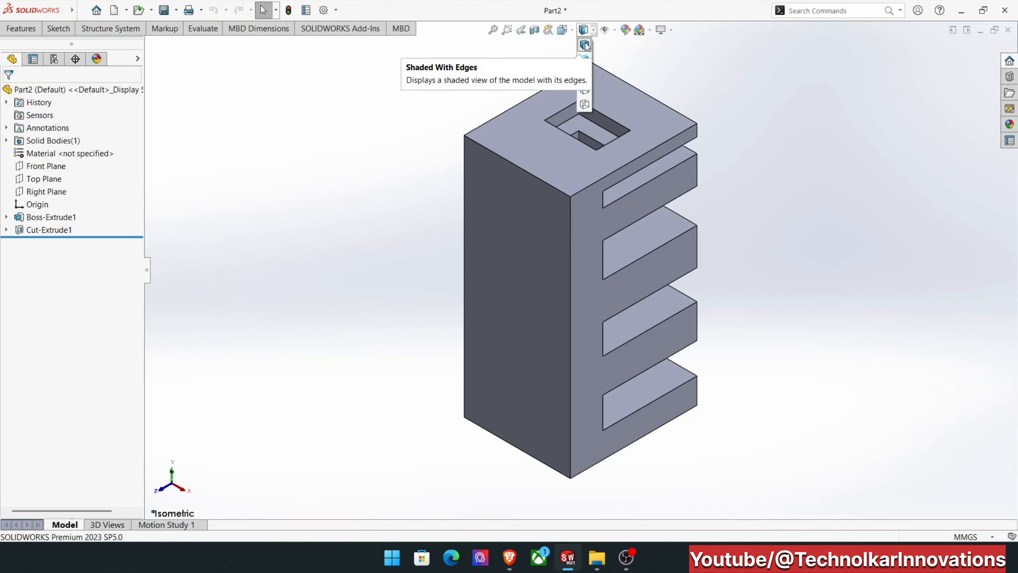